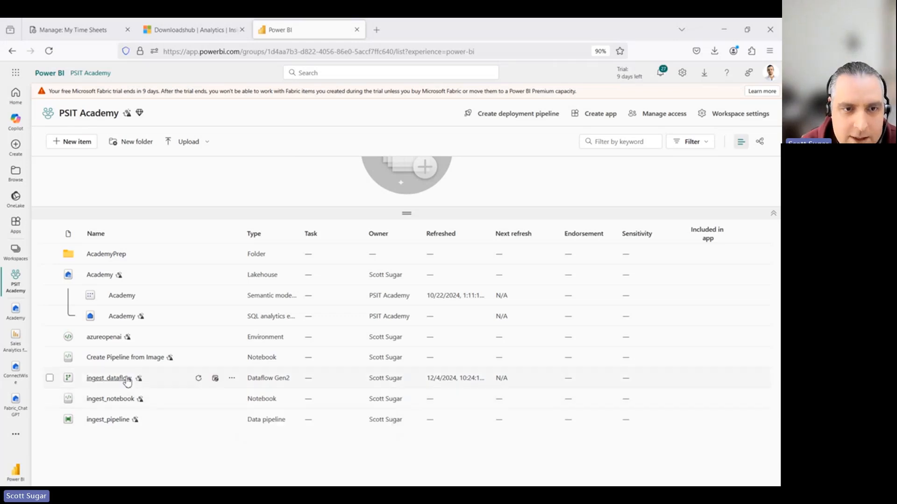
Step: Open the Academy lakehouse and examine the columns of its customerchurn_csv and customerchurn_notebook tables
left_click(102, 275)
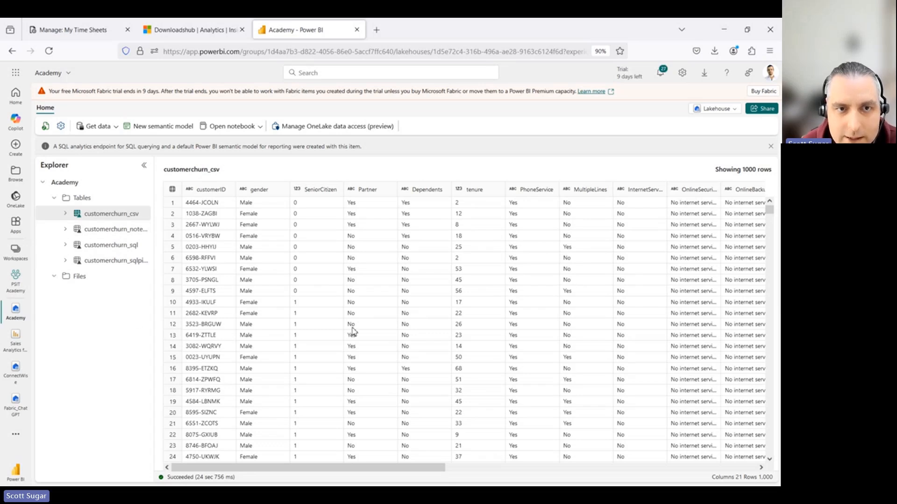
left_click_drag(350, 467, 306, 474)
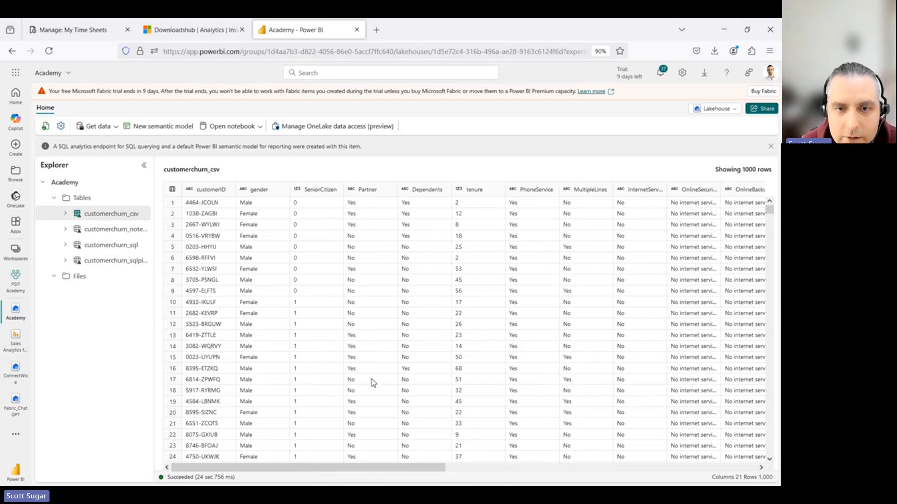
left_click_drag(364, 472, 676, 473)
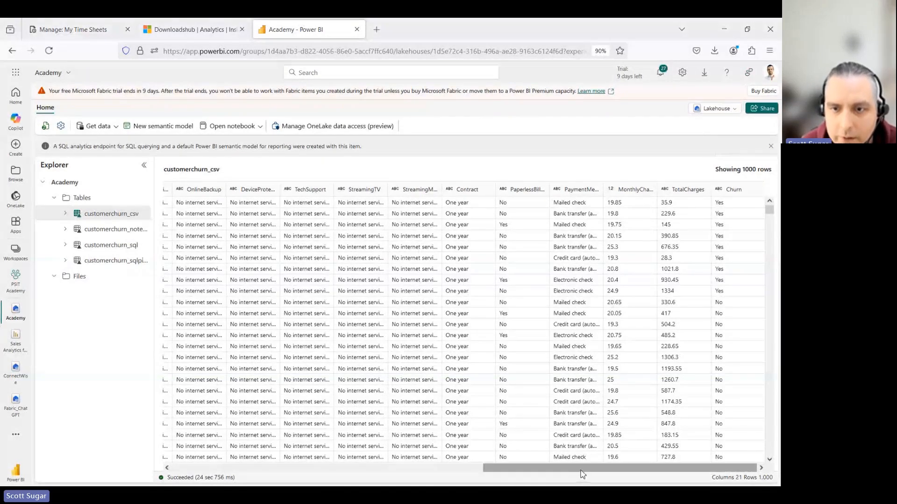
left_click_drag(582, 474, 278, 456)
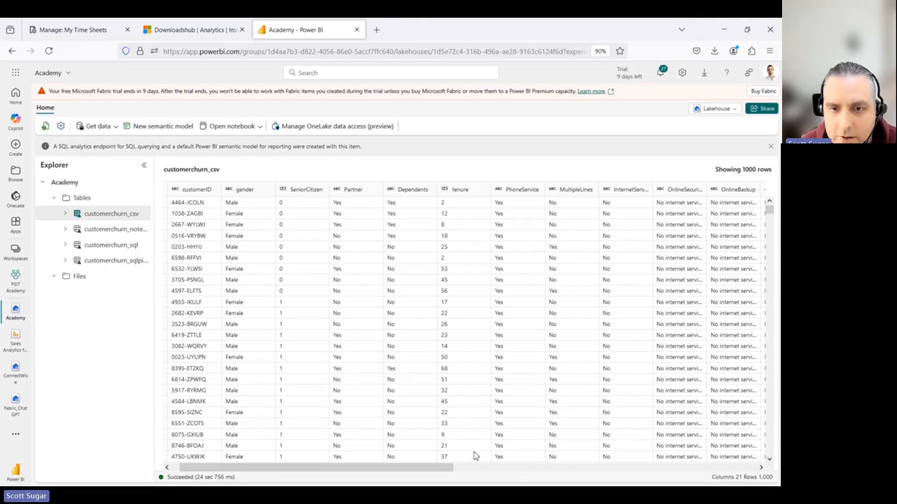
left_click_drag(440, 467, 744, 478)
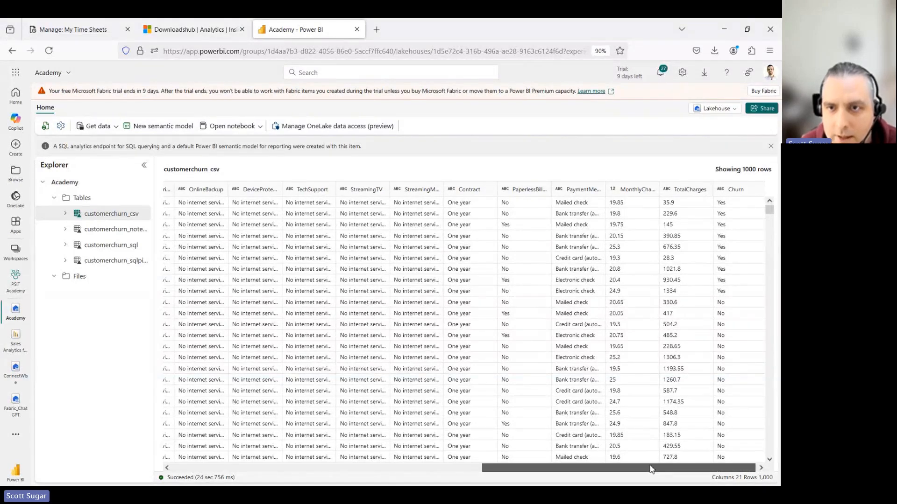
left_click_drag(651, 468, 654, 468)
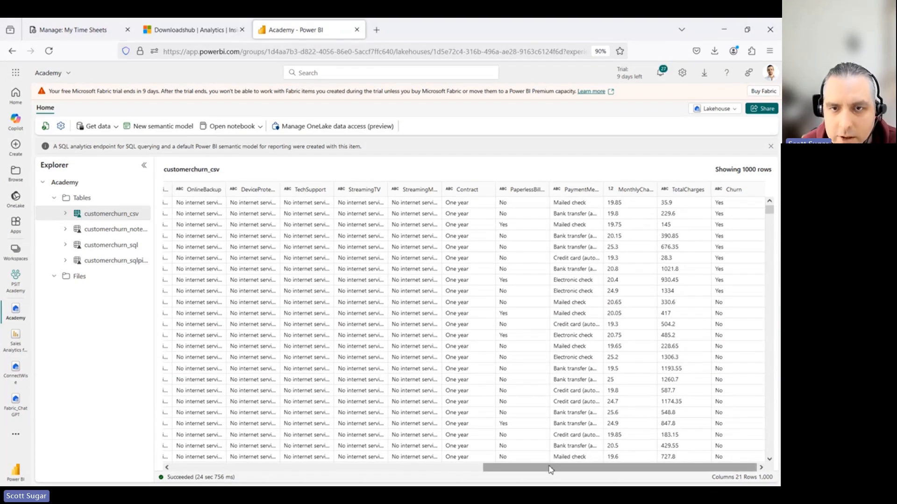
left_click_drag(550, 468, 275, 468)
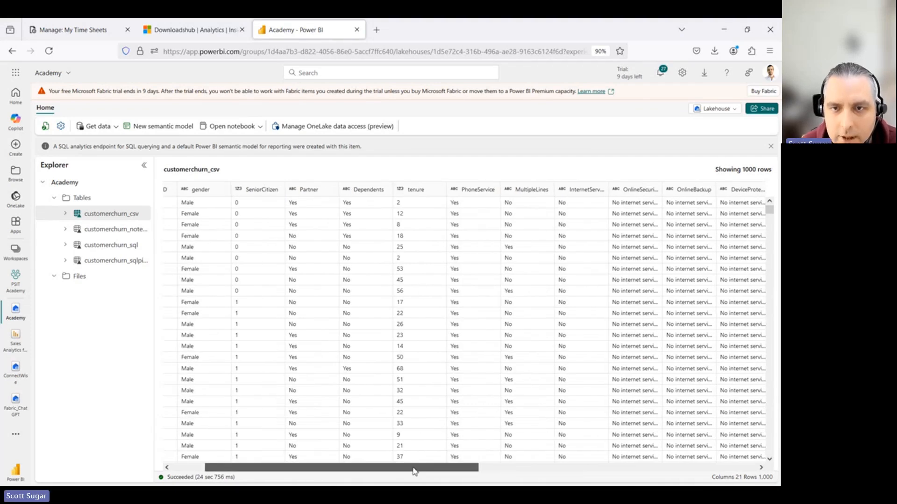
left_click_drag(414, 469, 691, 469)
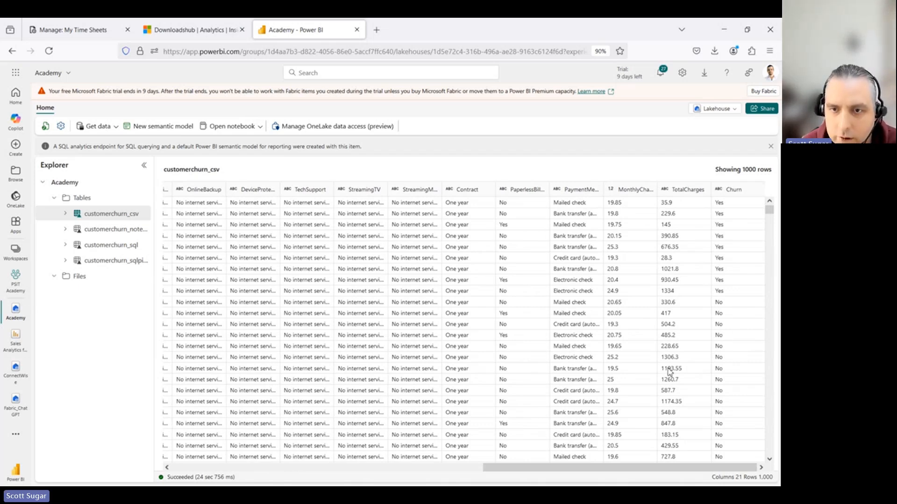
left_click(110, 235)
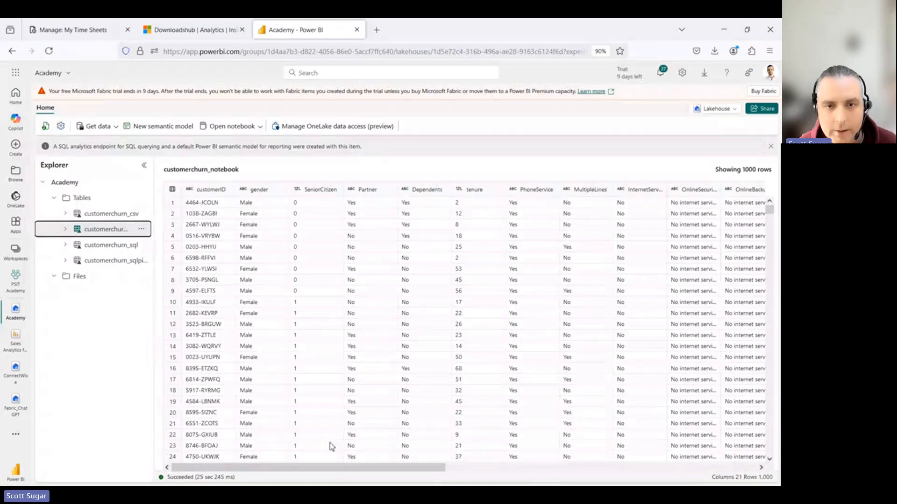
left_click_drag(337, 473, 320, 414)
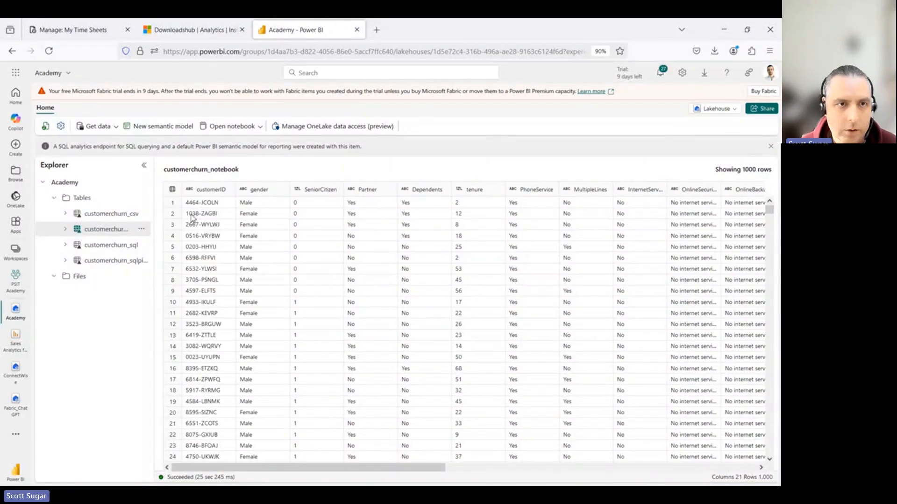
Step: Create a new Dataflow Gen2 in the PSIT Academy workspace, filtering the available item types by "data"
left_click(16, 280)
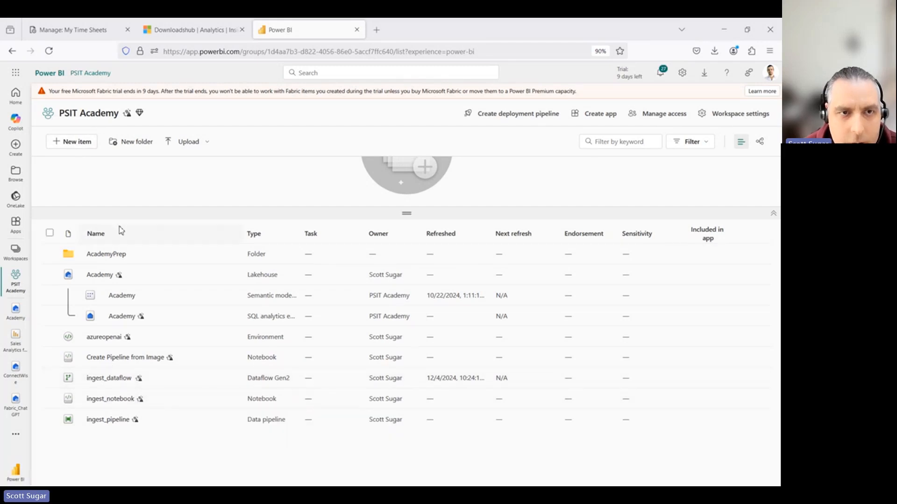
left_click(77, 143)
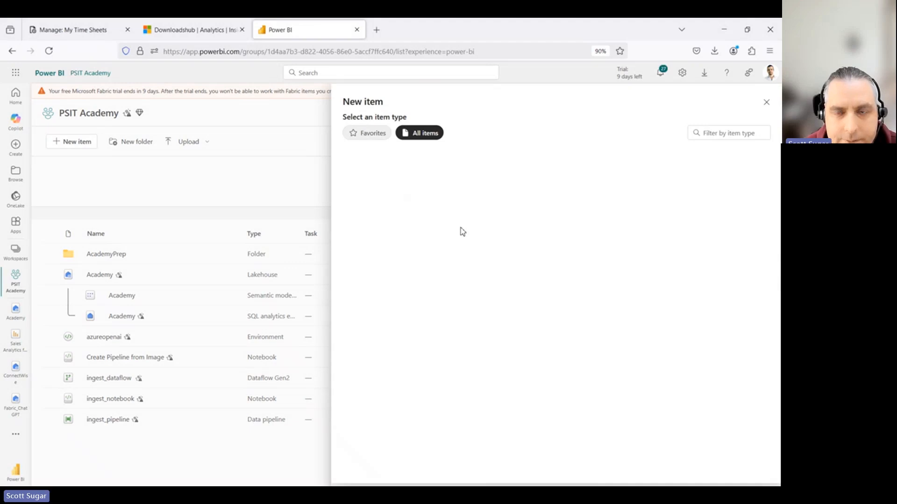
scroll(547, 344, "down", 1)
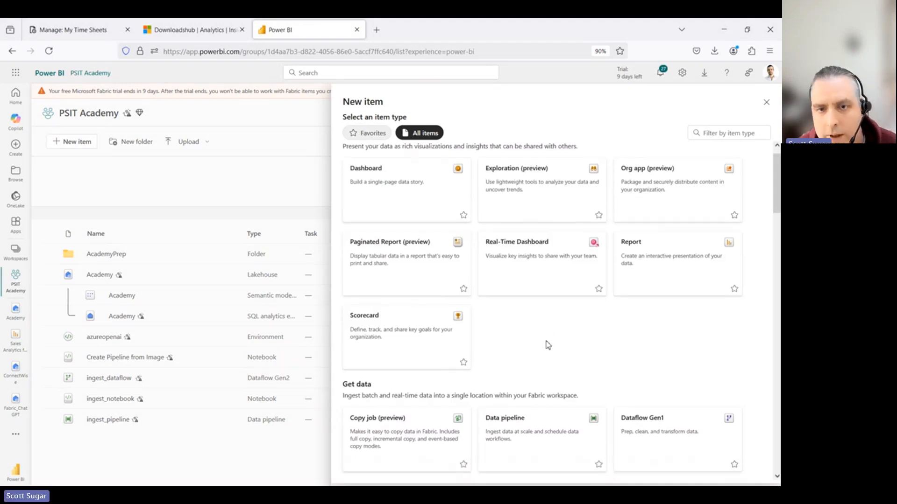
scroll(547, 344, "down", 3)
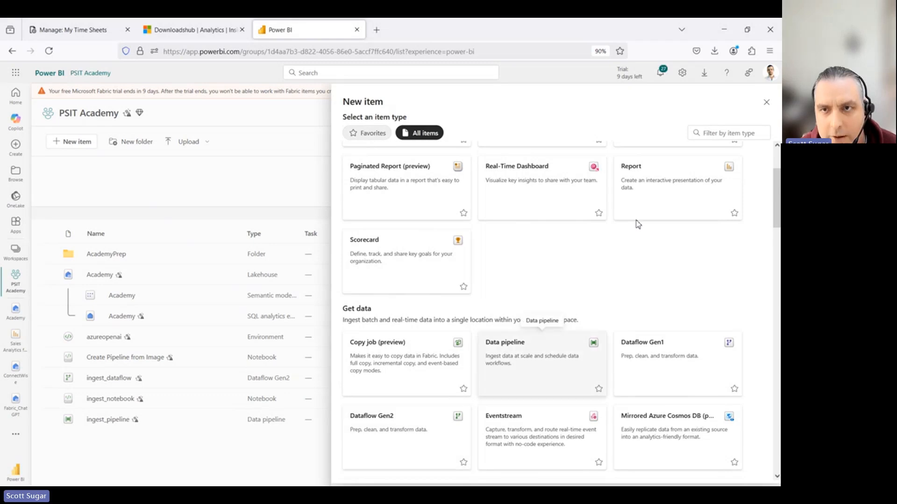
left_click(707, 135)
type("data")
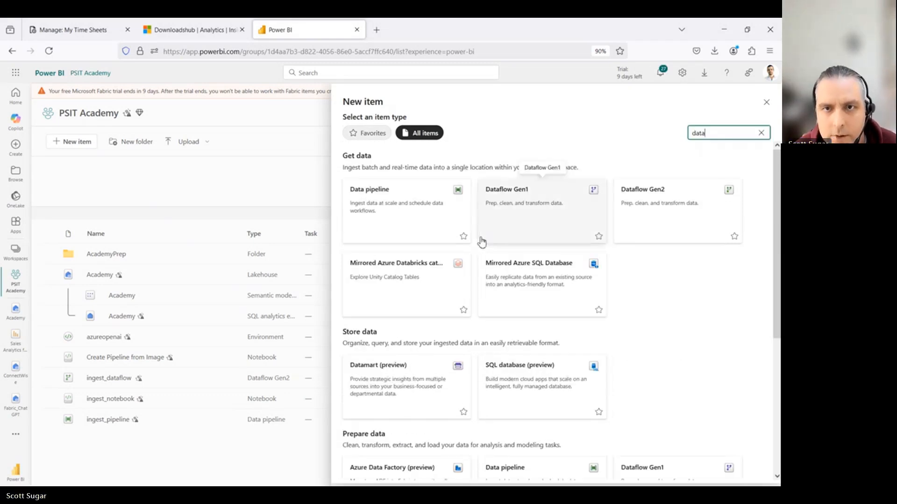
key("Escape")
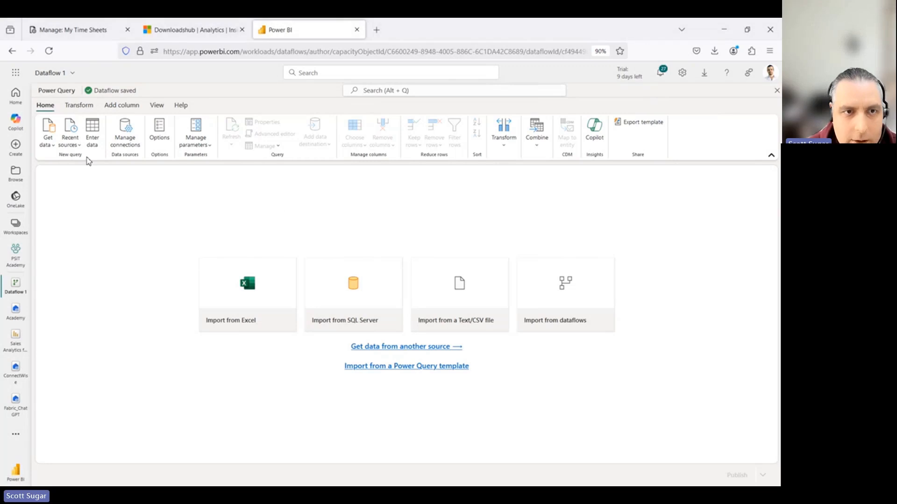
Step: Connect the dataflow to the Academy lakehouse through the OneLake data hub and load its customerchurn_sql table as a query
left_click(47, 145)
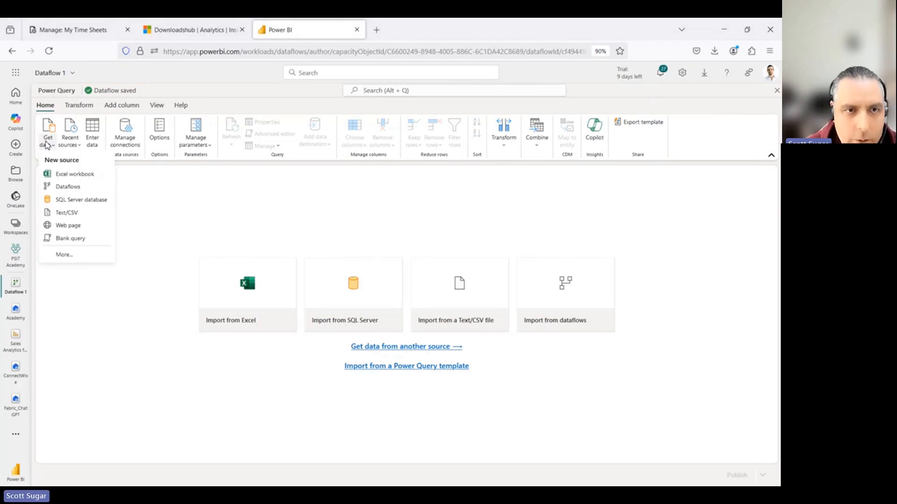
left_click(85, 256)
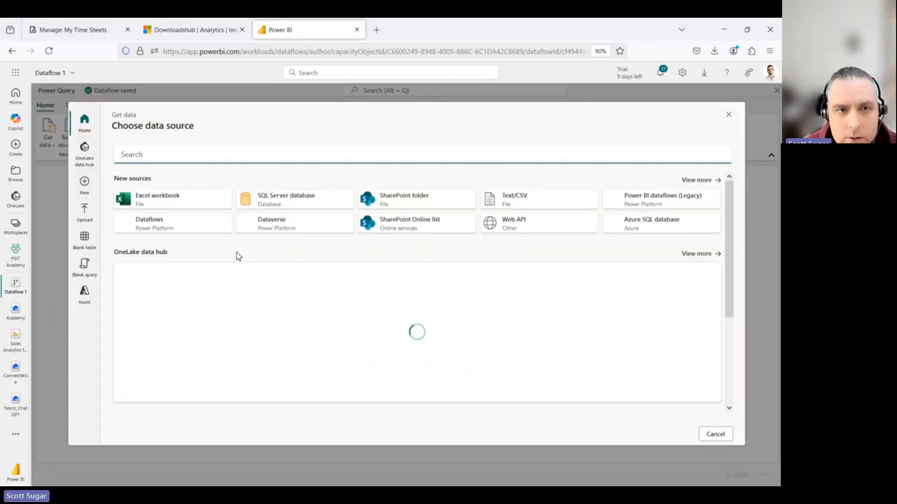
left_click(84, 149)
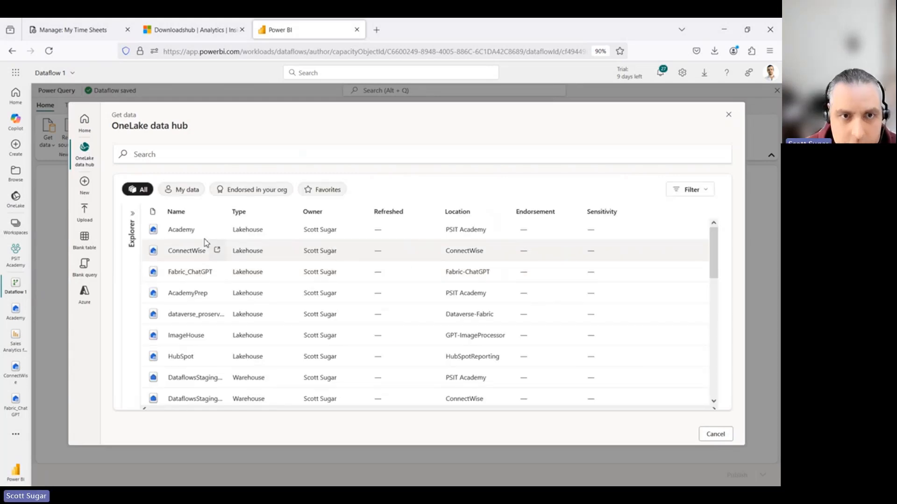
left_click(182, 236)
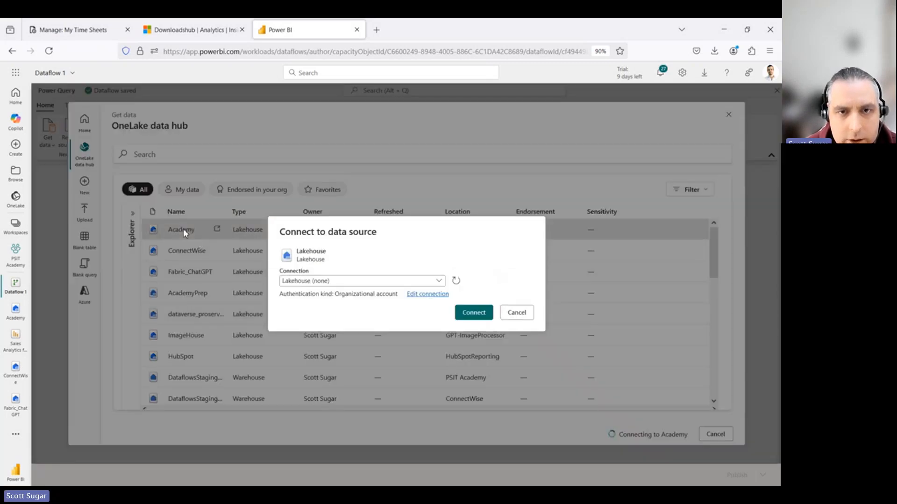
left_click(473, 313)
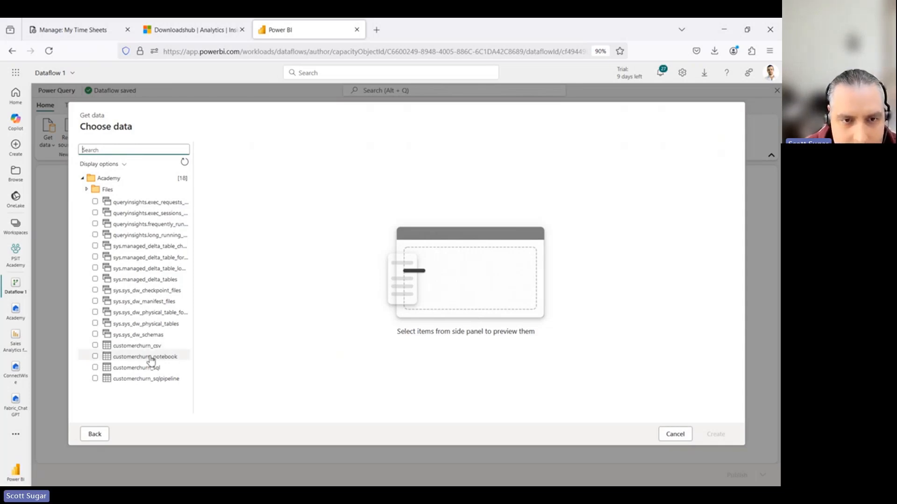
left_click(95, 368)
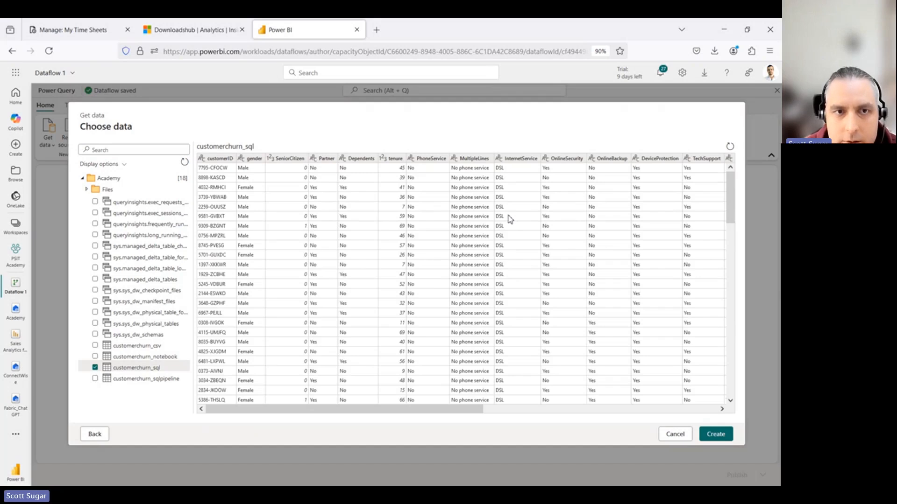
left_click(718, 434)
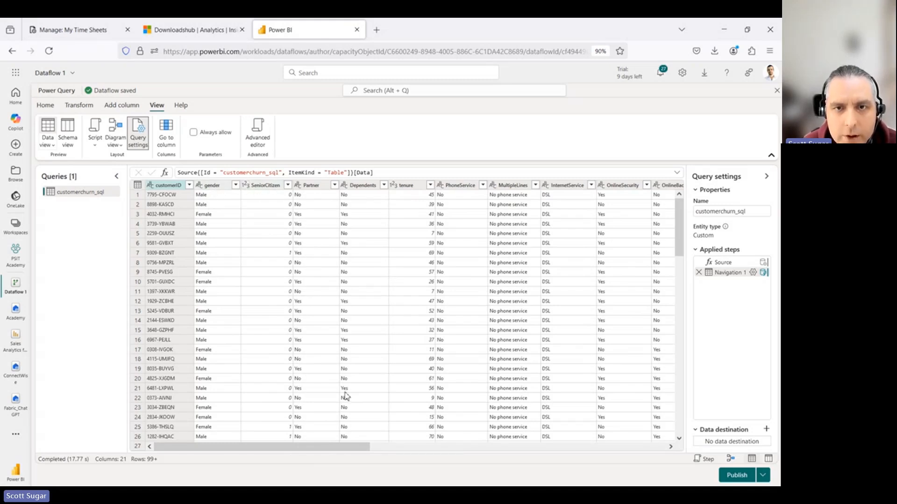
Step: Look through the customerchurn_sql columns and enable column profiling in the data view
left_click_drag(318, 450, 334, 453)
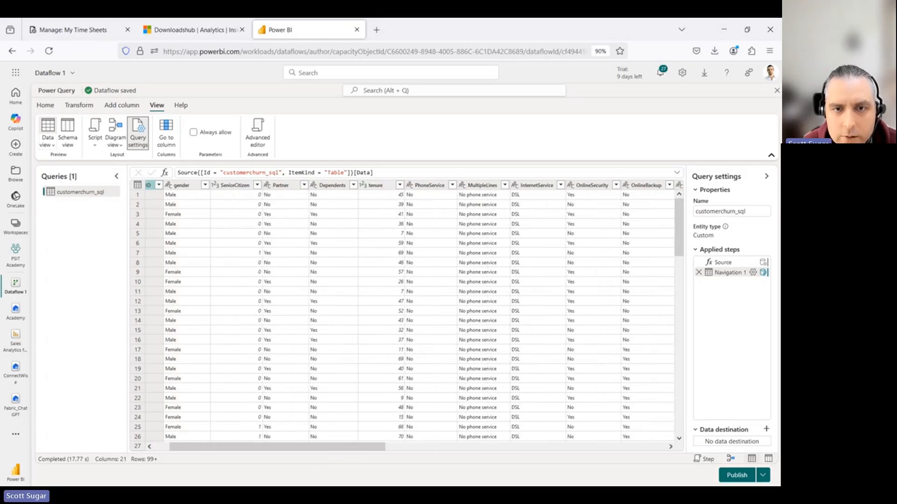
left_click_drag(362, 448, 664, 447)
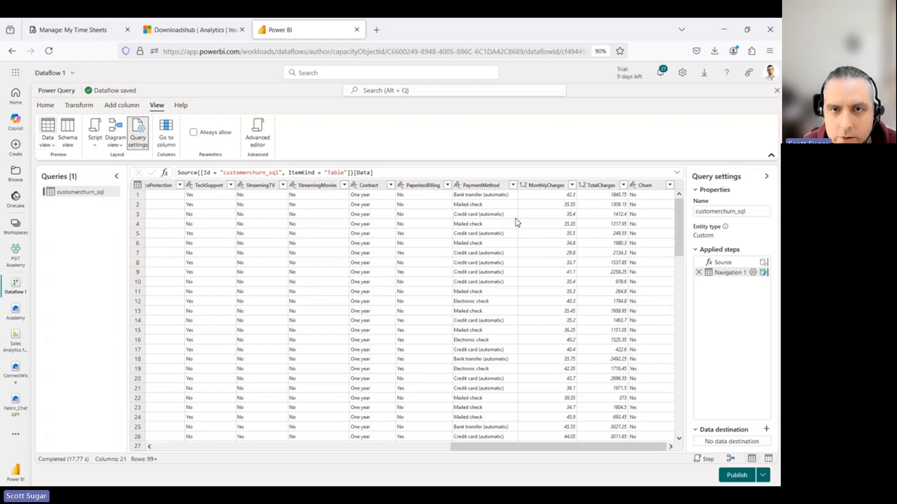
left_click_drag(491, 449, 152, 448)
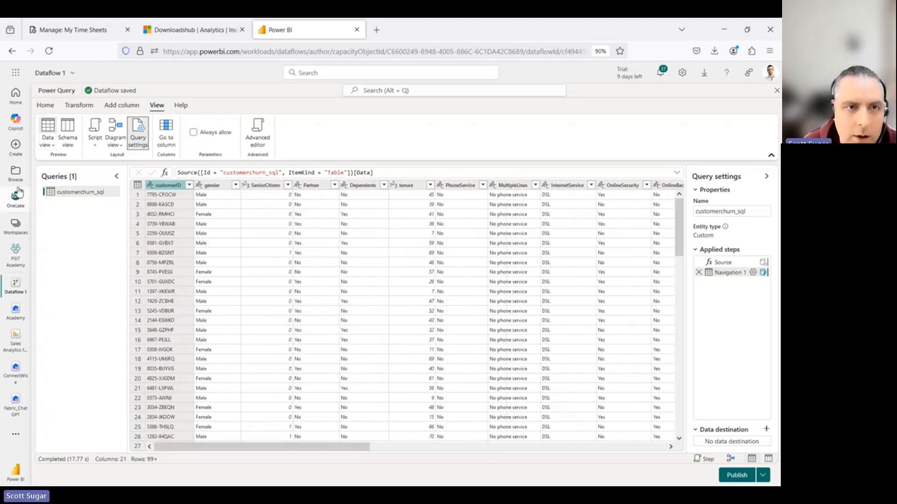
left_click(49, 145)
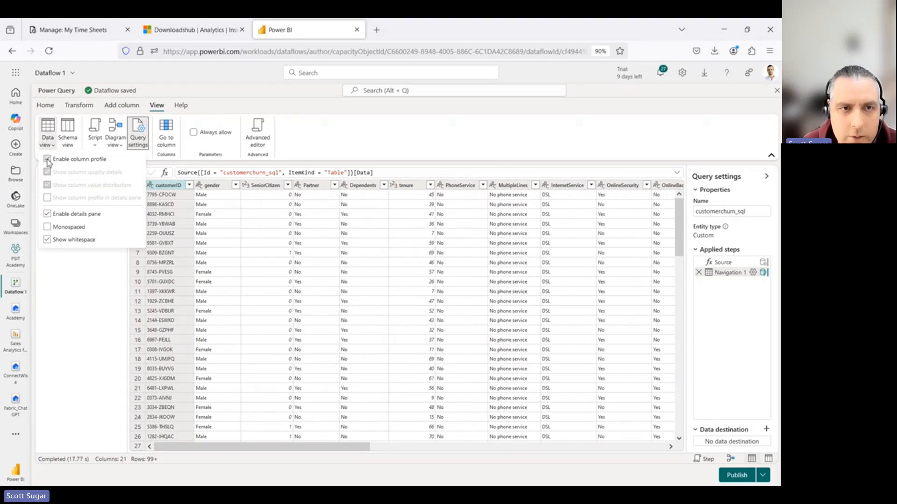
left_click(49, 160)
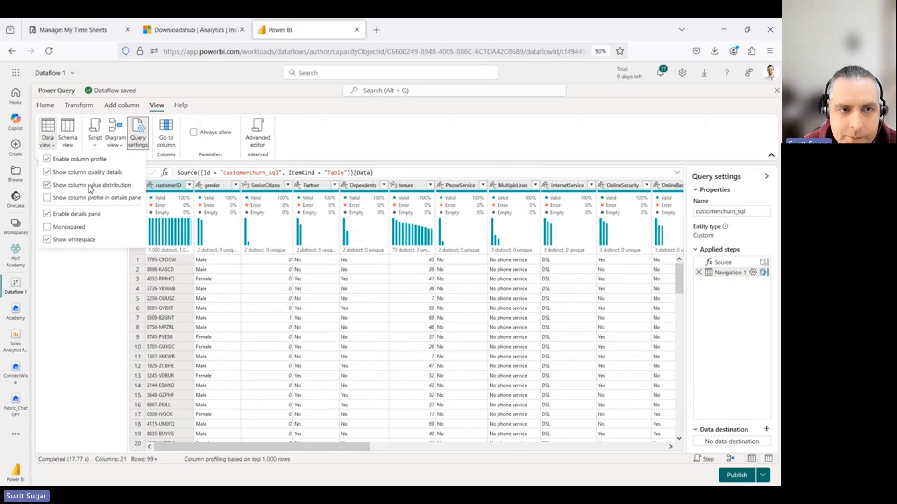
left_click(89, 292)
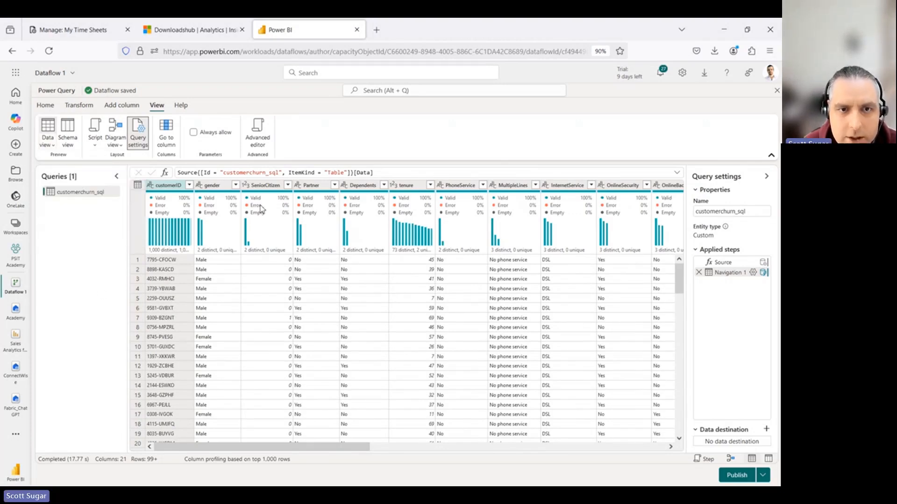
Step: Check the quality statistics across the customerchurn_sql columns and sort the rows by TotalCharges in ascending order
mouse_move(240, 204)
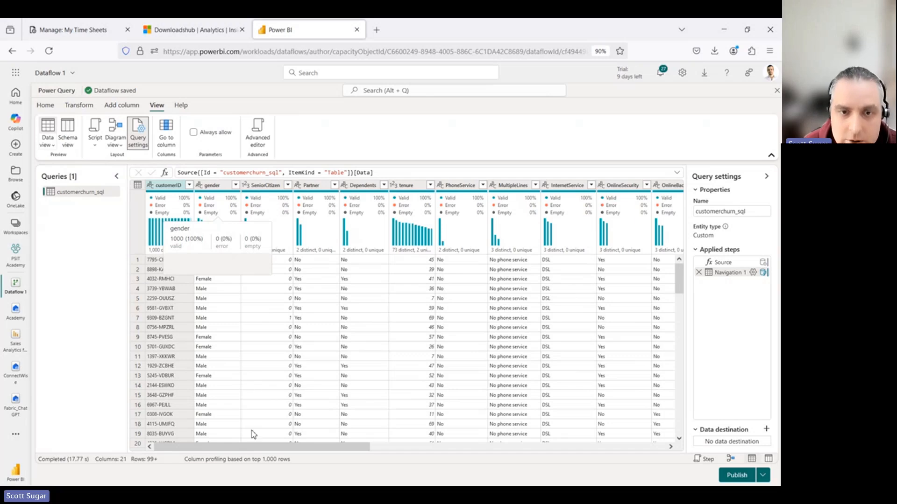
left_click_drag(248, 452, 264, 452)
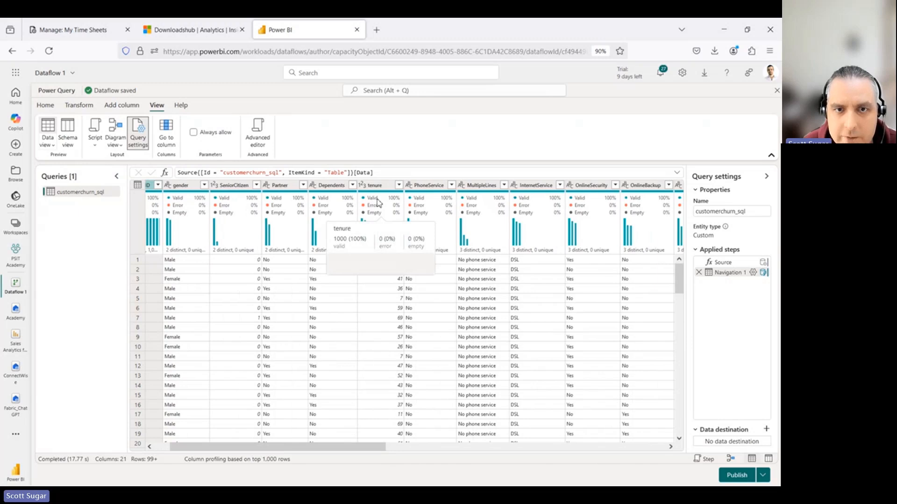
mouse_move(327, 202)
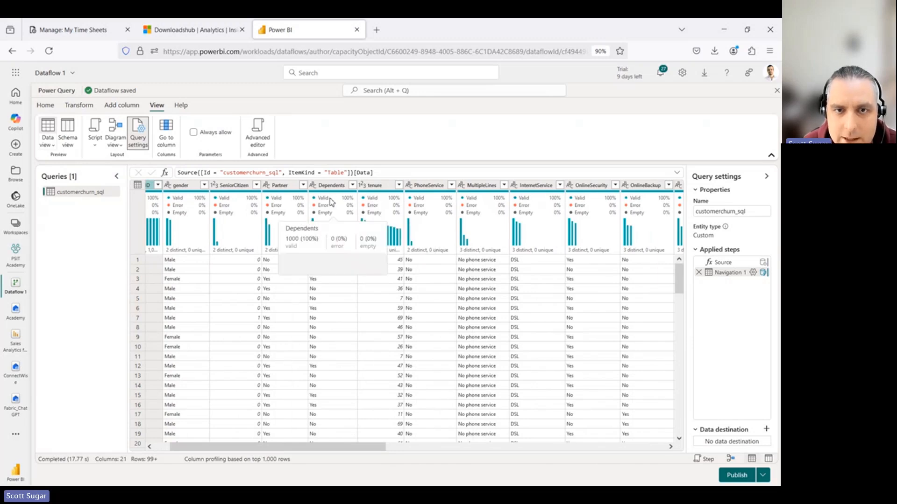
mouse_move(386, 201)
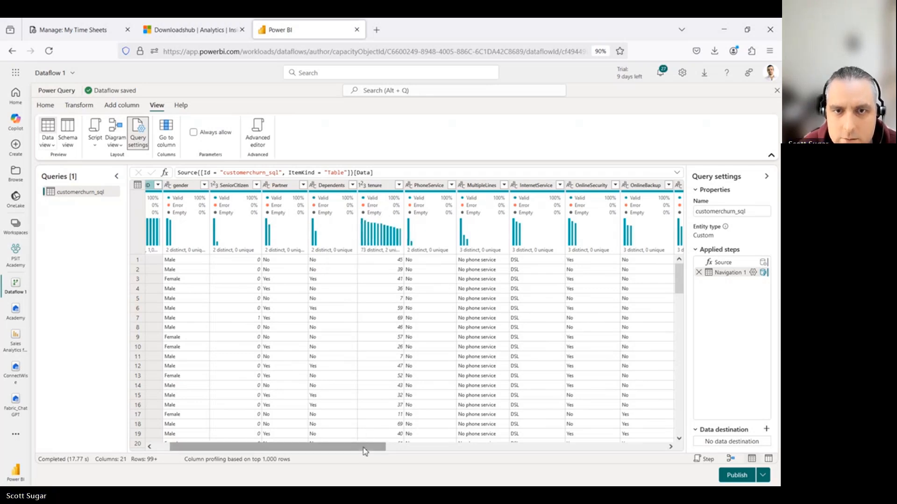
left_click_drag(369, 450, 672, 422)
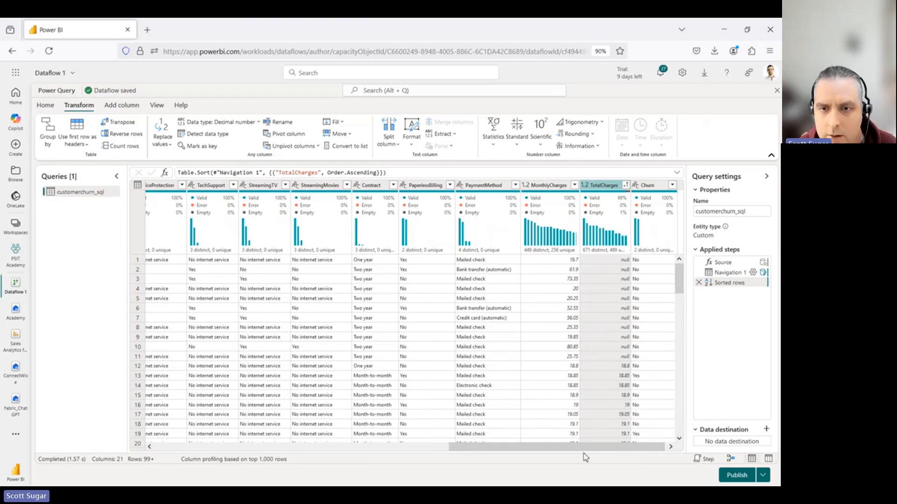
left_click_drag(584, 447, 323, 446)
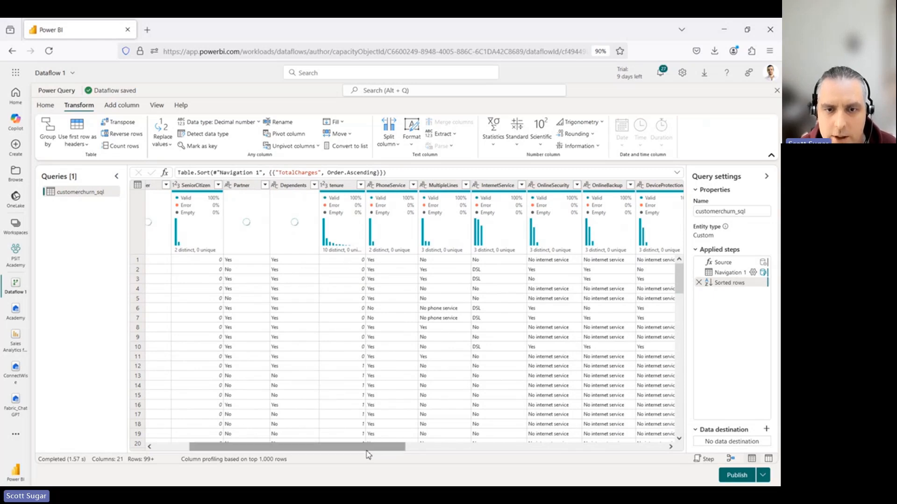
Step: Replace the null values in the TotalCharges column with 0
left_click_drag(367, 447, 653, 450)
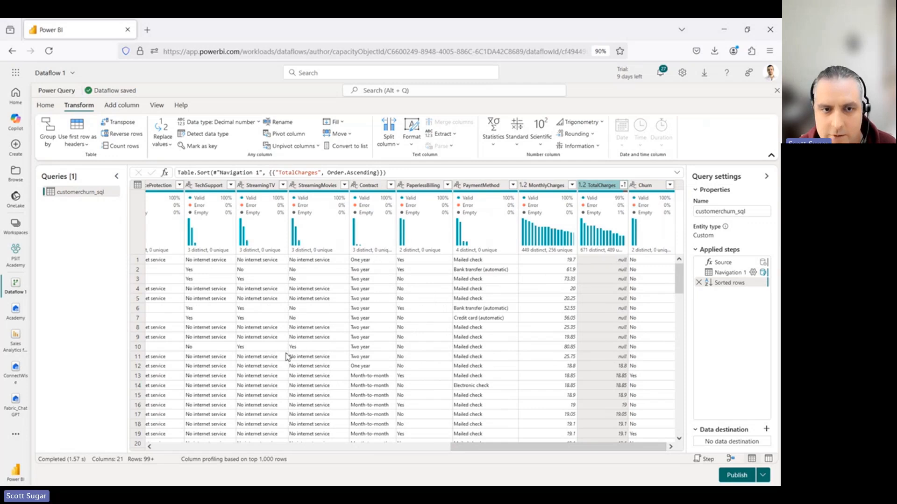
left_click(623, 185)
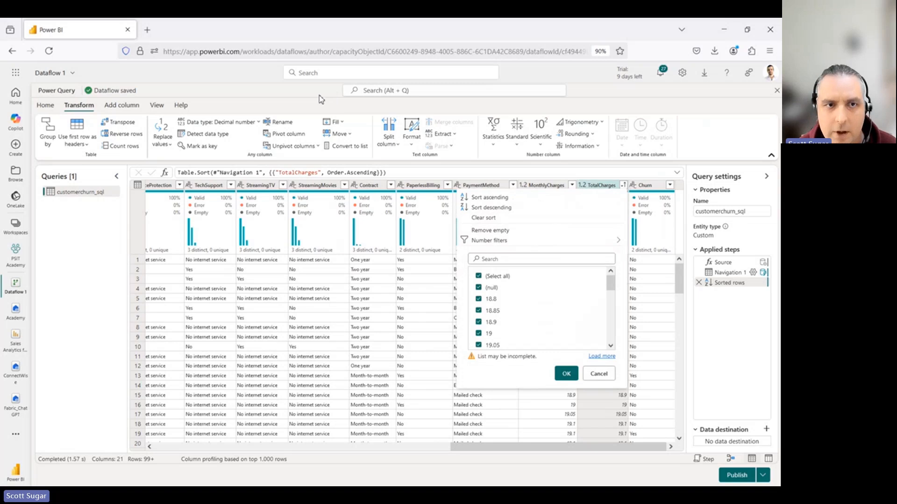
left_click(272, 95)
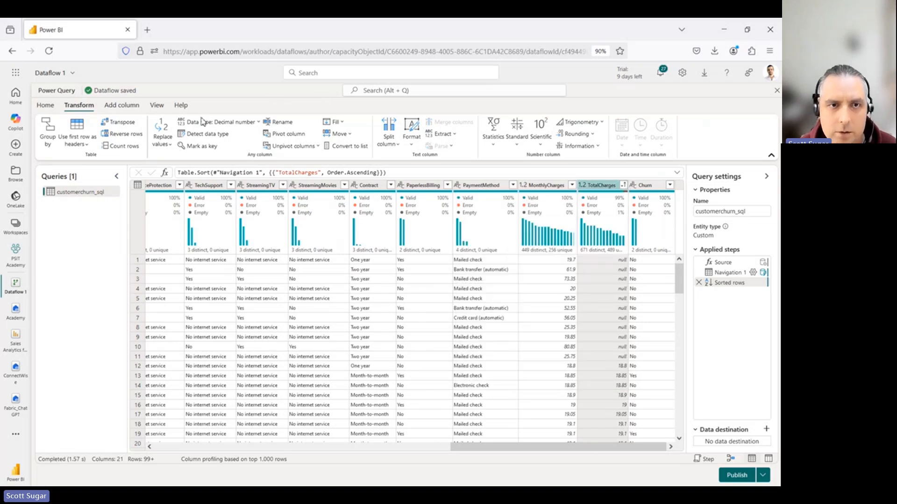
left_click(162, 127)
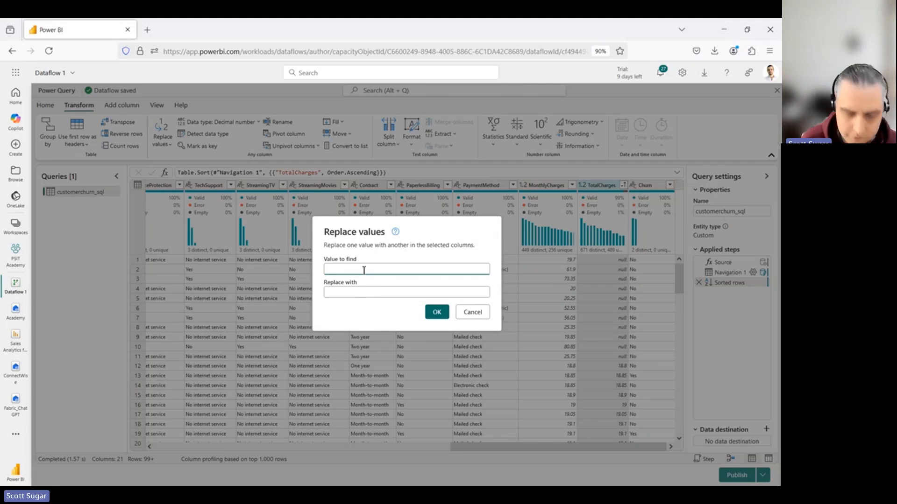
type("null")
key("Tab")
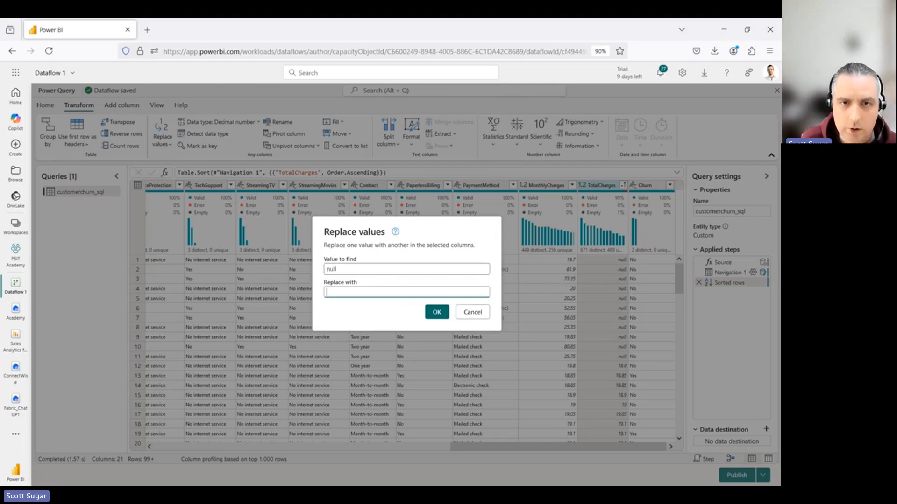
left_click(436, 313)
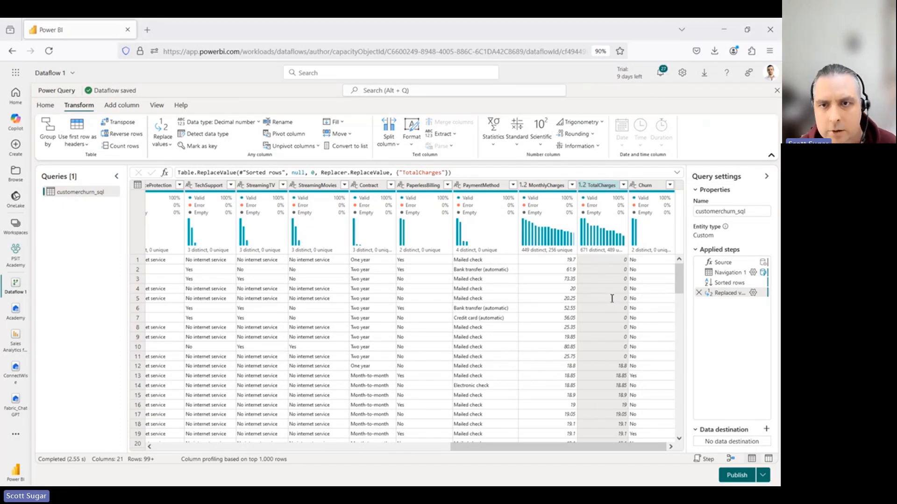
Step: Check the distinct values of the SeniorCitizen column and change its data type to Text
left_click_drag(485, 450, 108, 431)
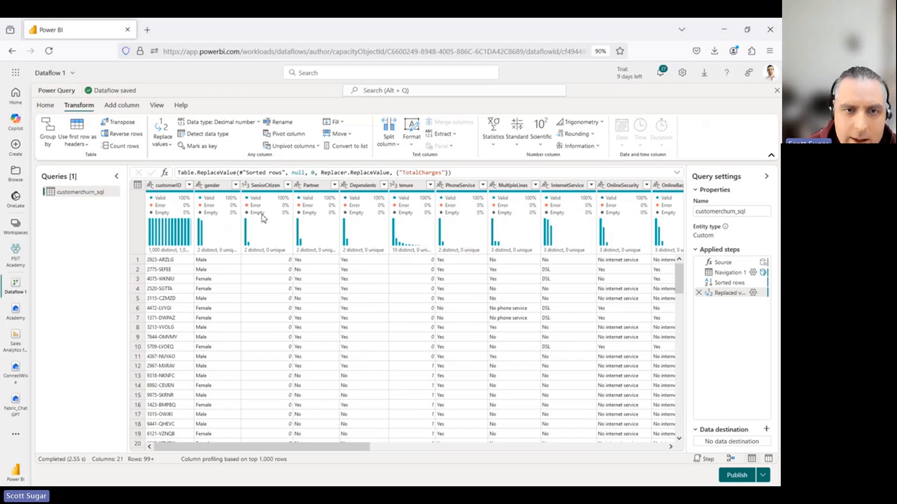
mouse_move(248, 240)
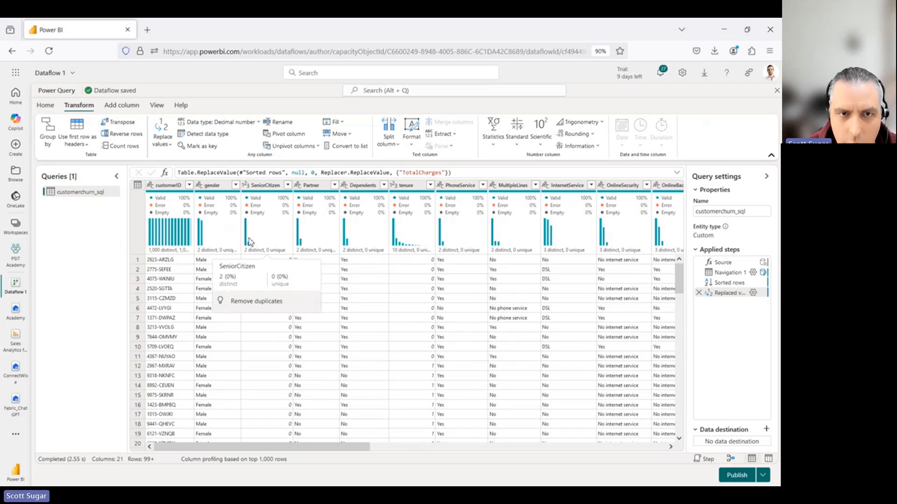
left_click(288, 185)
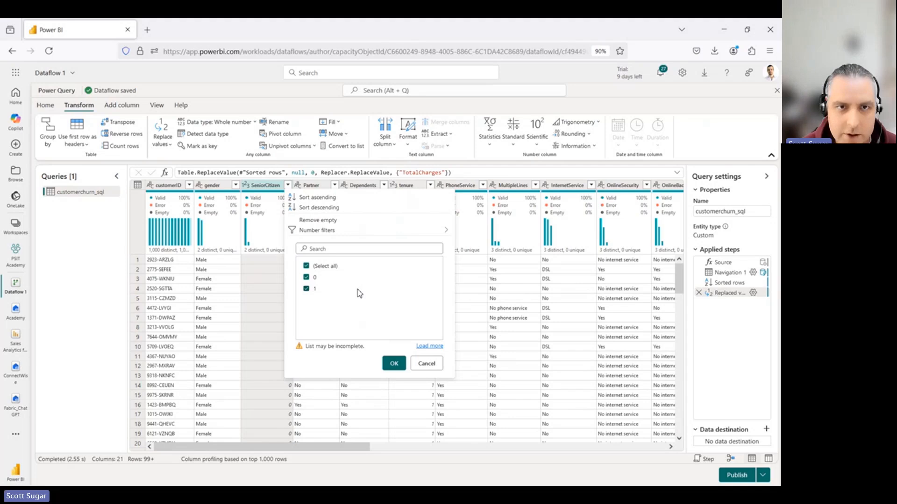
left_click(426, 364)
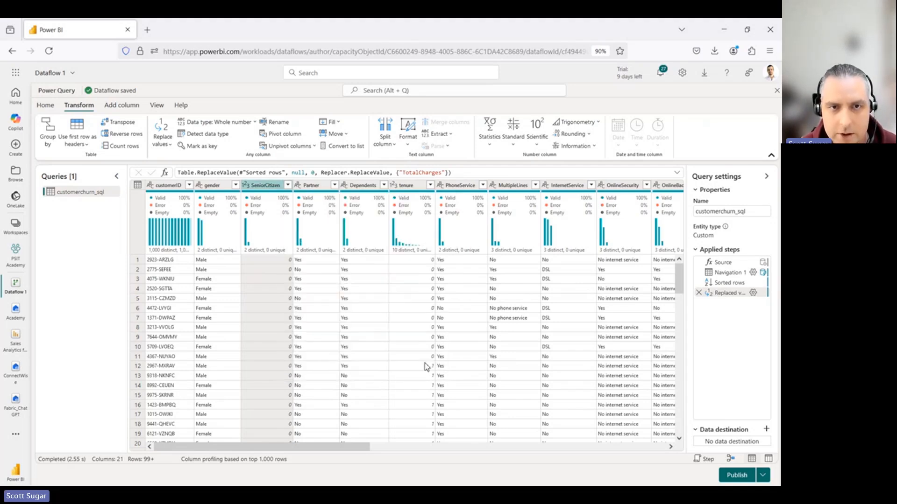
right_click(268, 188)
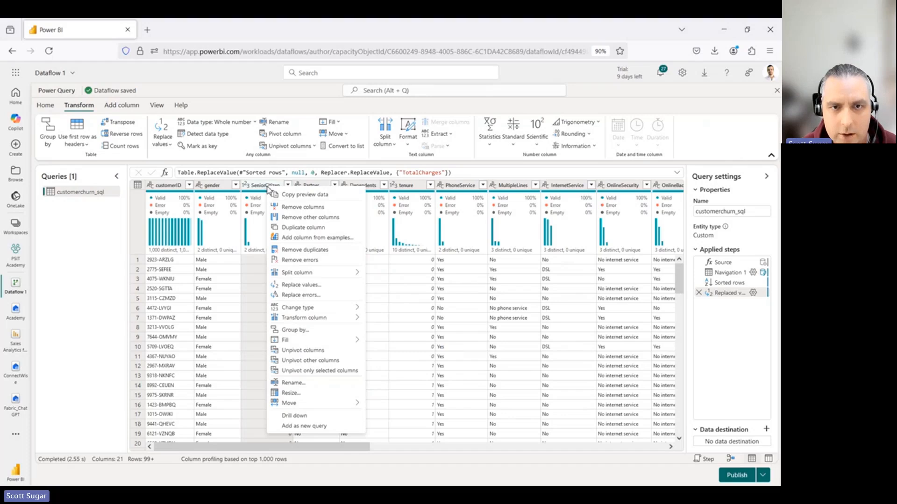
mouse_move(315, 310)
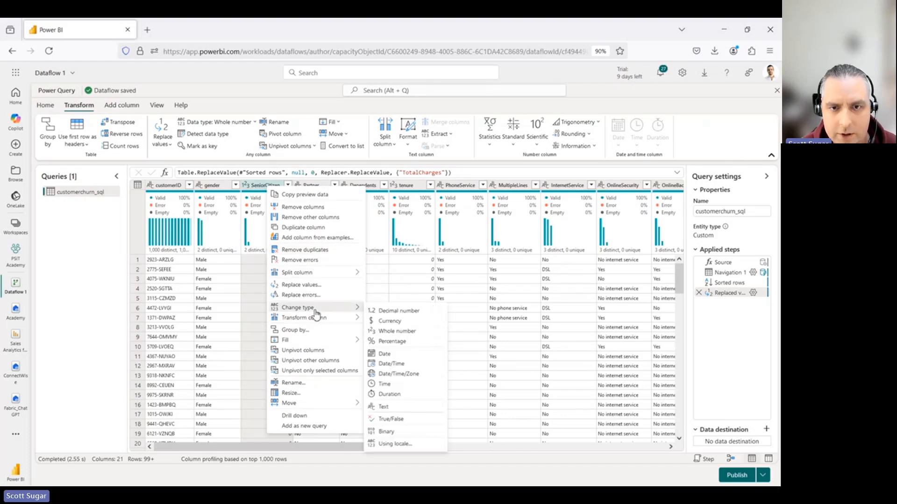
left_click(390, 409)
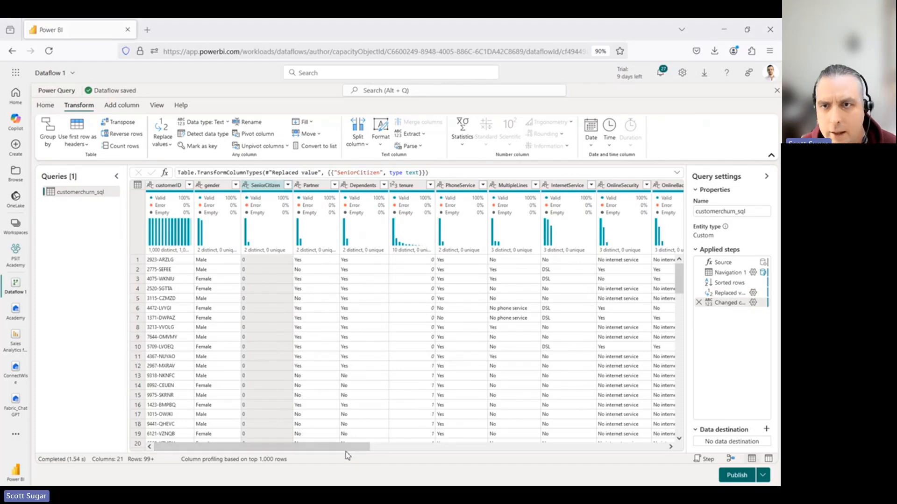
Step: Examine the statistics of the charge columns and the tenure column's distribution and list of distinct values
left_click_drag(321, 450, 667, 464)
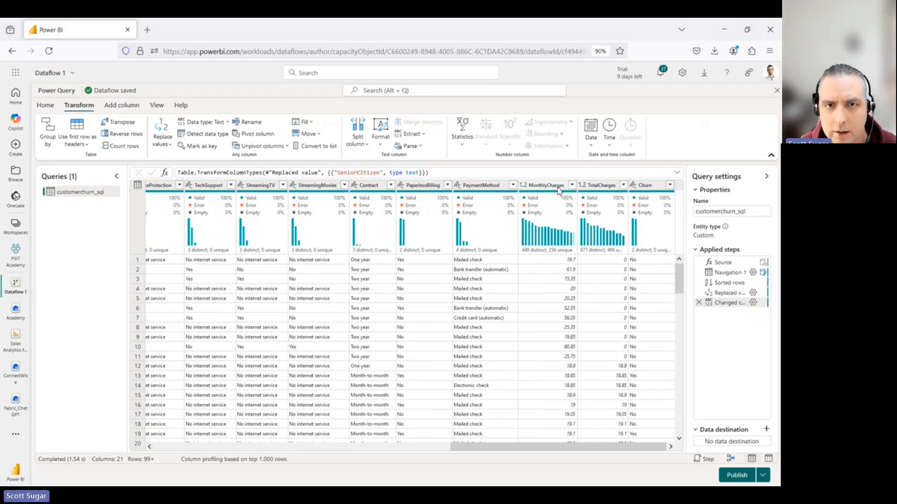
left_click_drag(530, 452, 217, 442)
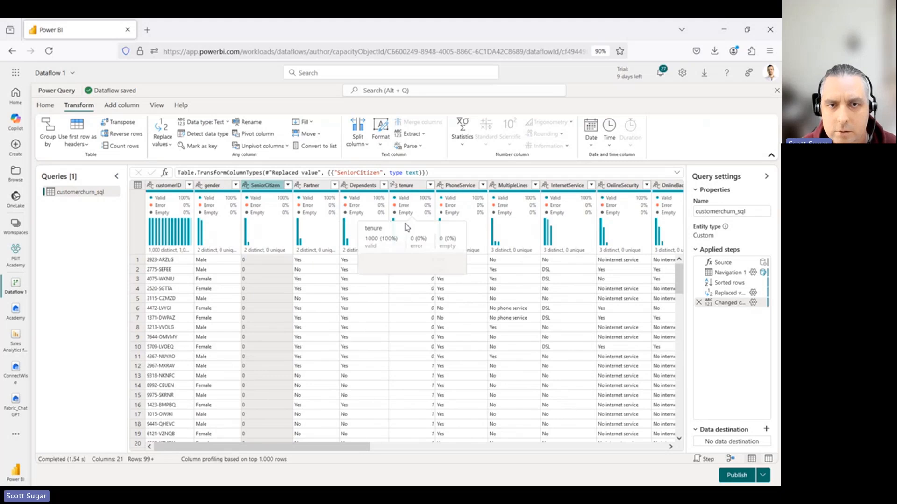
mouse_move(397, 243)
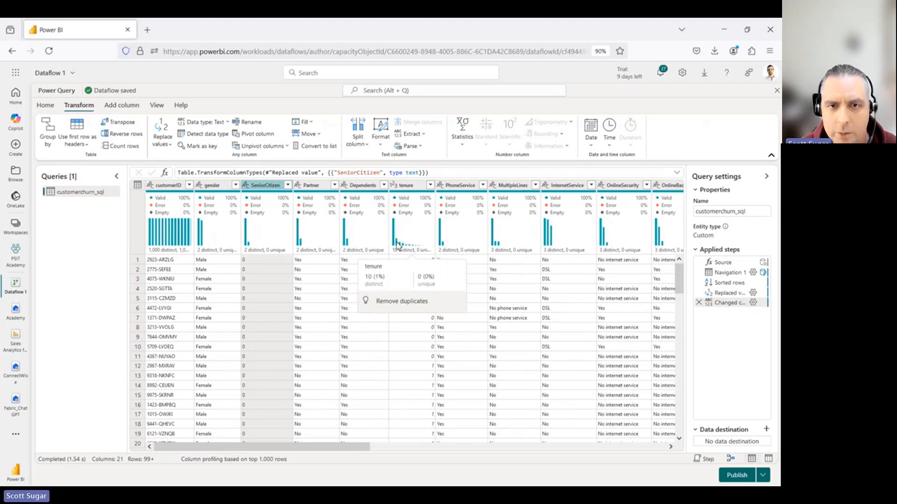
left_click(430, 185)
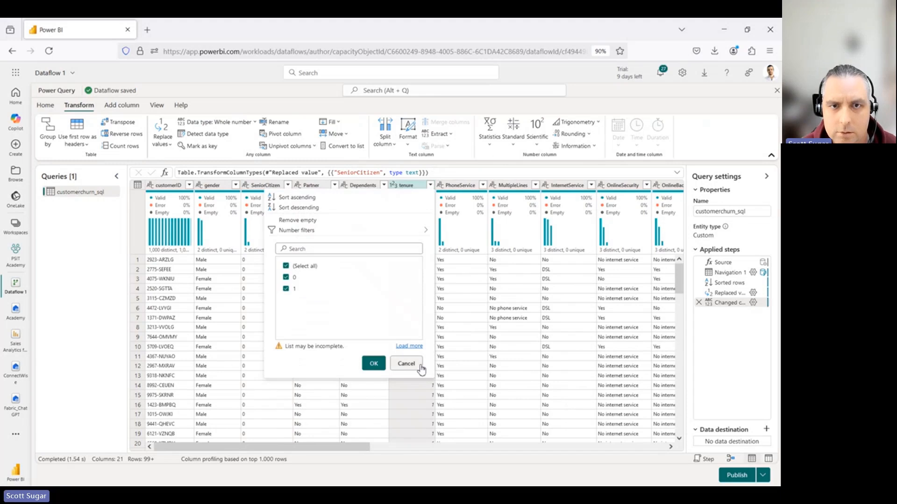
left_click(416, 365)
left_click(430, 186)
left_click(430, 185)
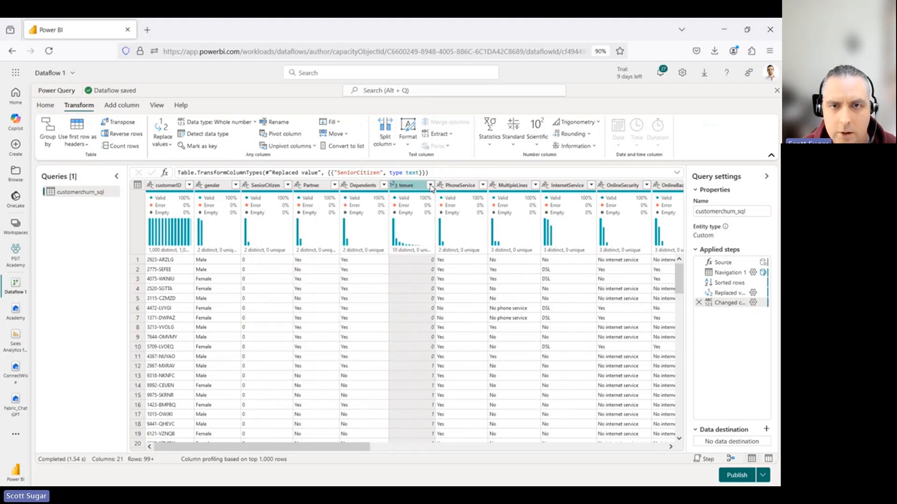
left_click(430, 185)
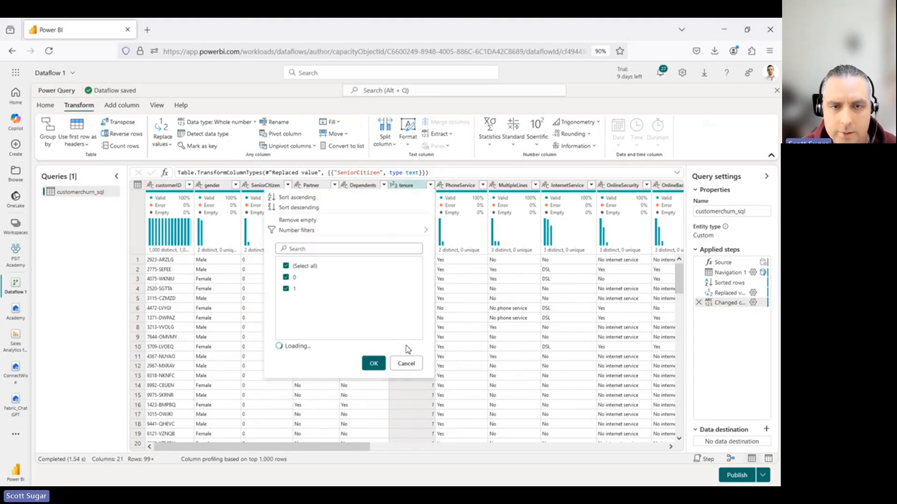
left_click(559, 363)
Step: Remove the TotalCharges sorting by deleting the Sorted rows step from the query's applied steps
scroll(538, 274, "right", 5)
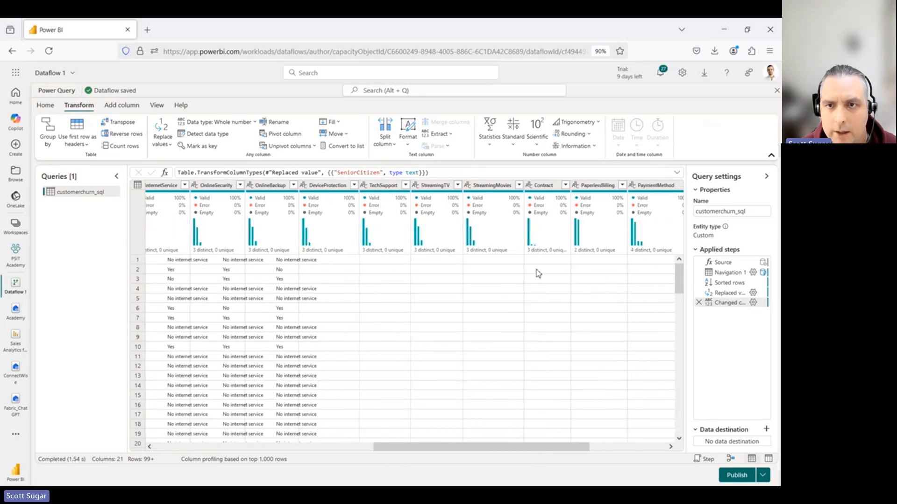
scroll(538, 274, "right", 3)
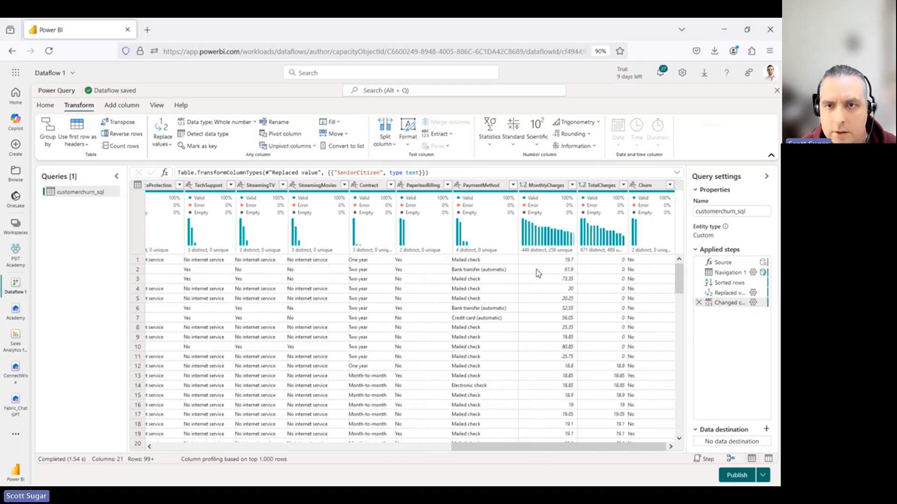
left_click(623, 186)
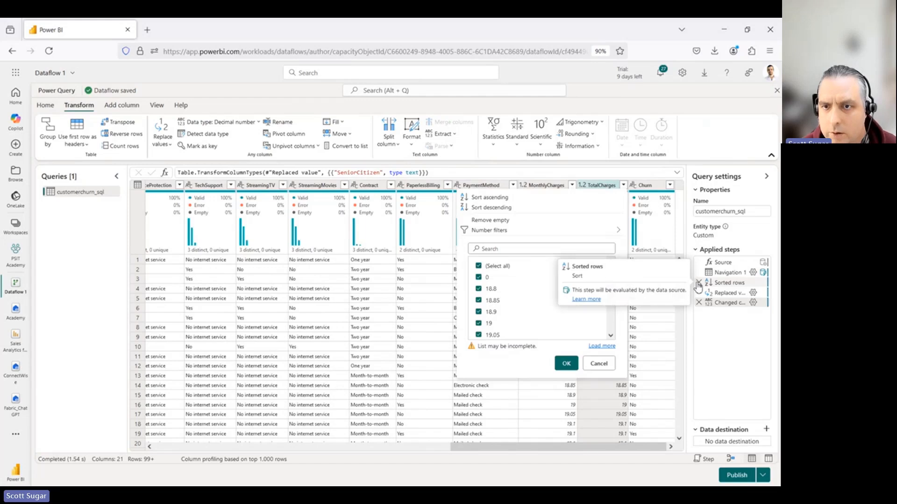
left_click(699, 302)
left_click(476, 297)
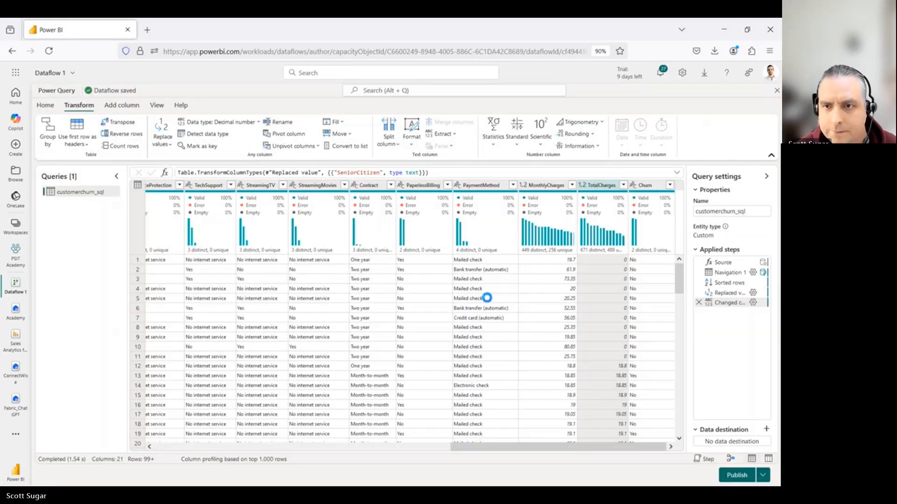
Step: Inspect the tenure column's full range of filter values, and look over the remaining columns of the unsorted table
left_click_drag(555, 446, 278, 446)
left_click(430, 186)
left_click_drag(418, 269, 416, 335)
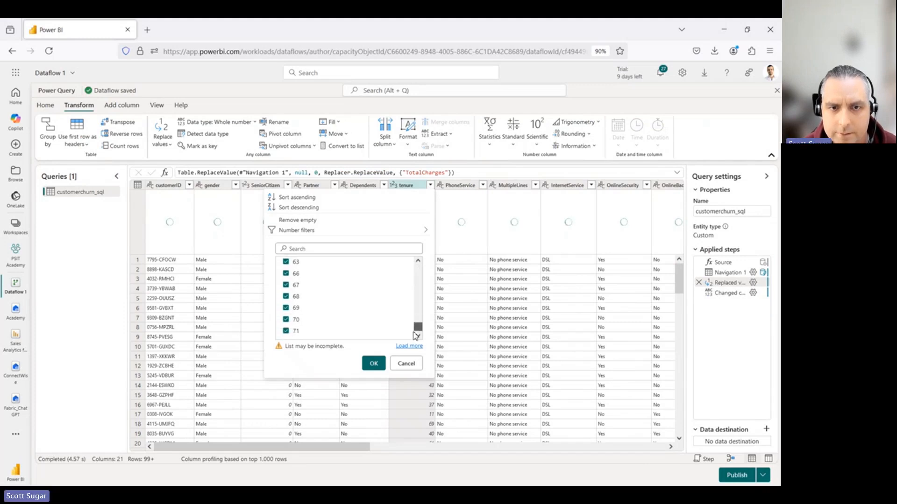
left_click(405, 367)
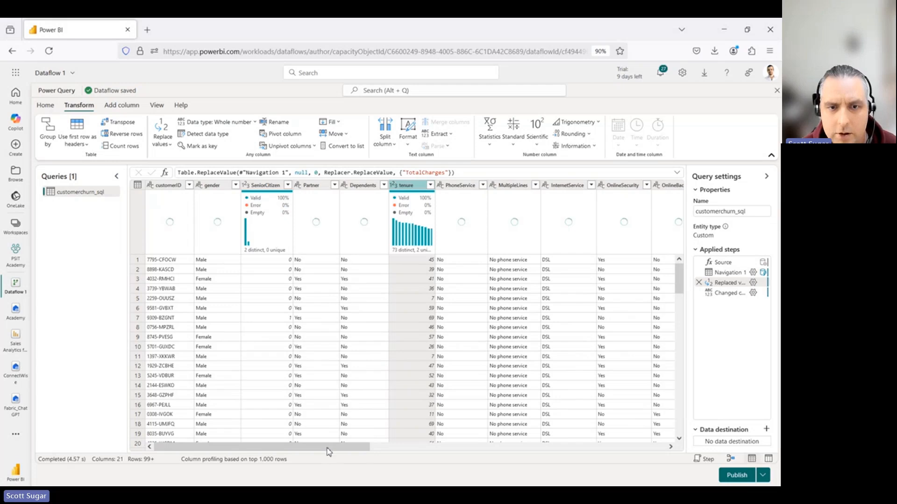
left_click_drag(330, 449, 682, 448)
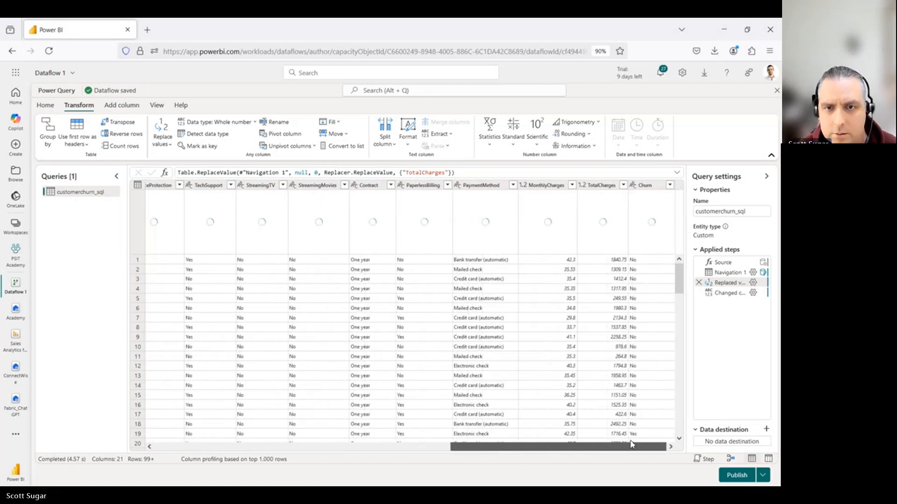
Step: Add a Lakehouse data destination for the query, targeting a new table in the PSIT Academy workspace's Academy lakehouse
left_click(765, 431)
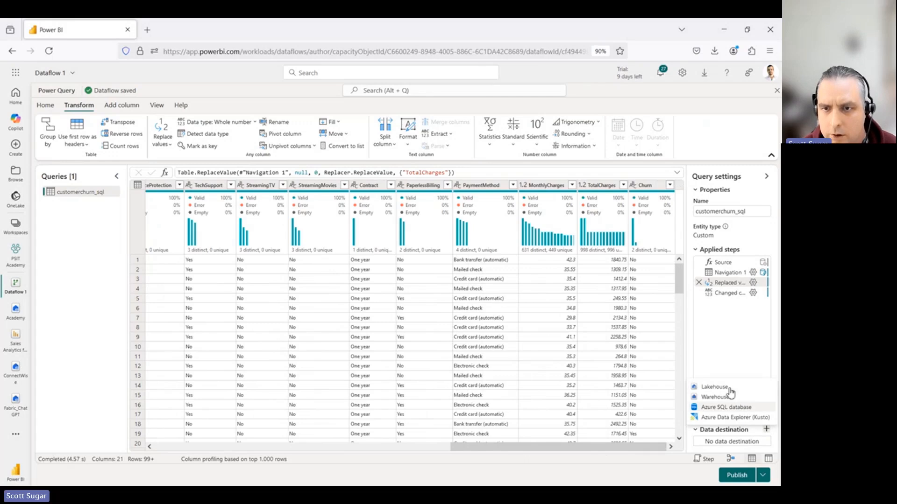
left_click(714, 387)
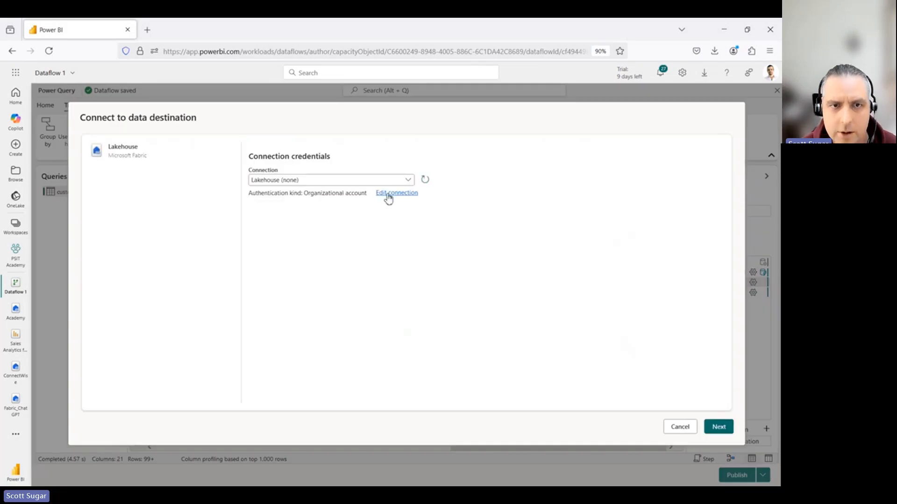
left_click(714, 426)
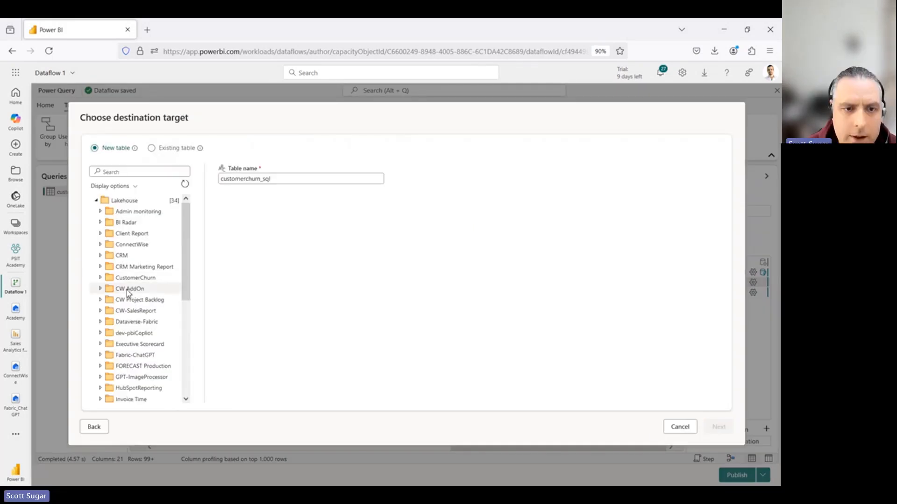
scroll(127, 291, "down", 5)
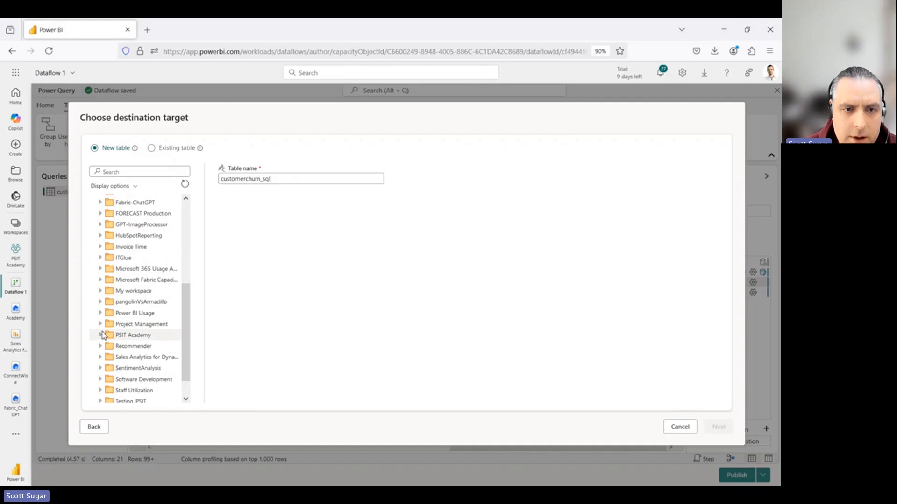
left_click(101, 335)
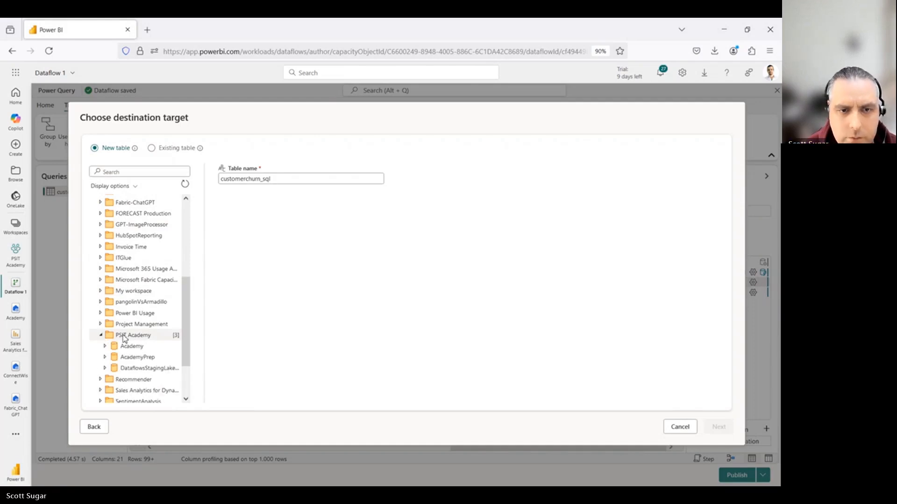
left_click(132, 346)
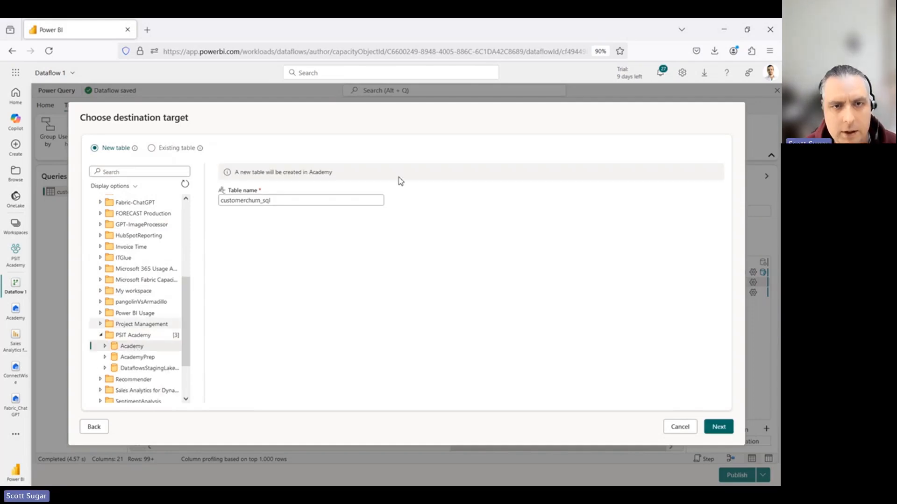
Step: Name the new destination table by removing the sql suffix from customerchurn_sql and adding silver to the name
left_click(220, 200)
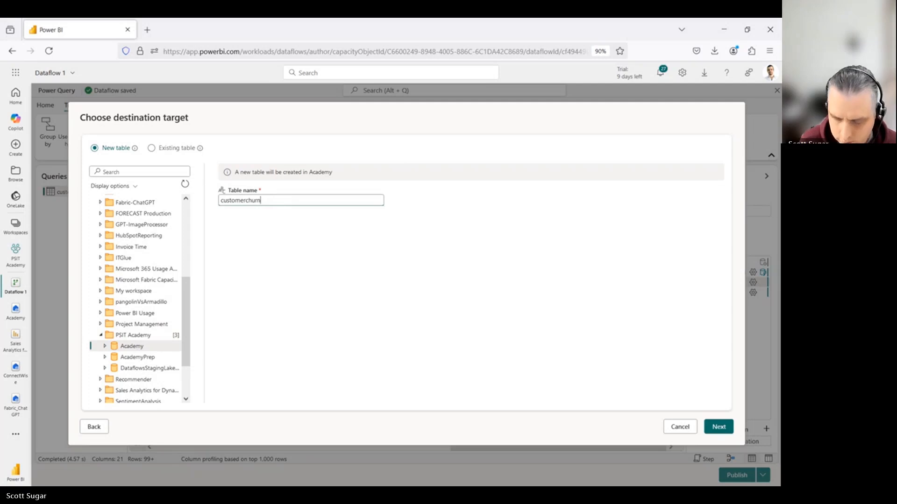
type("silver_")
left_click(719, 427)
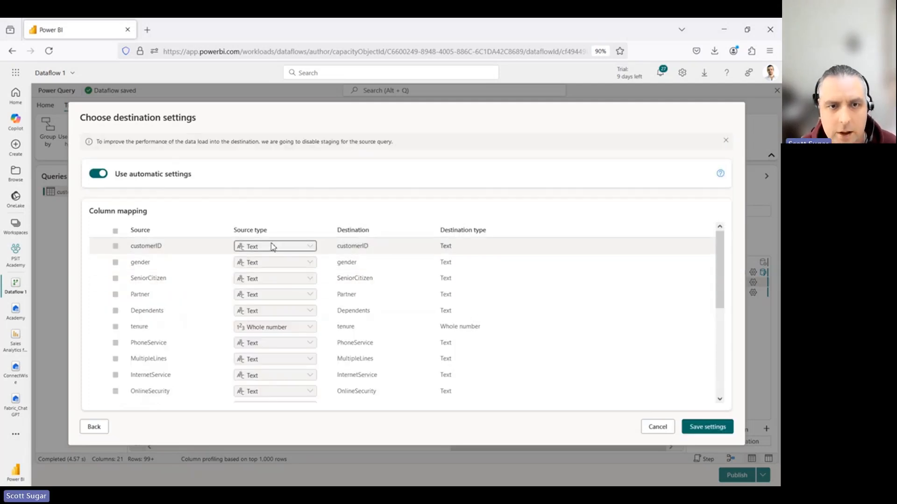
Step: Review the automatic column mapping, save the destination settings, and publish the dataflow
scroll(307, 321, "down", 4)
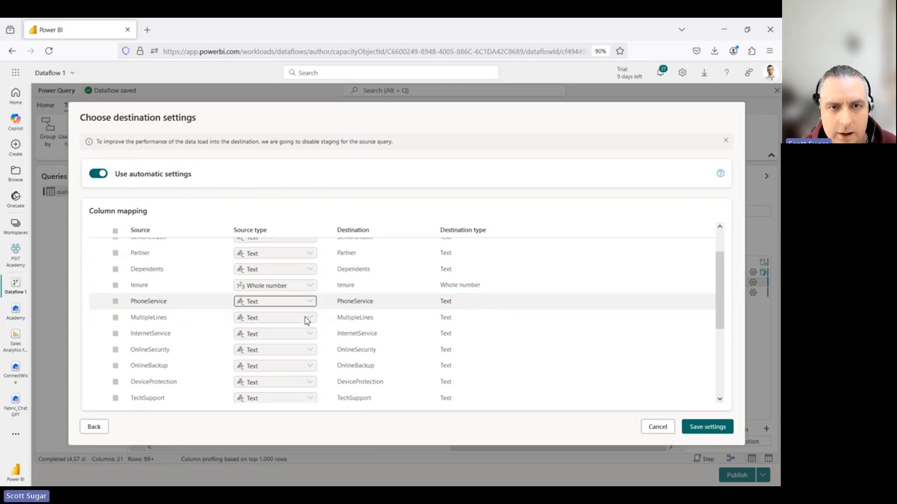
scroll(306, 321, "up", 3)
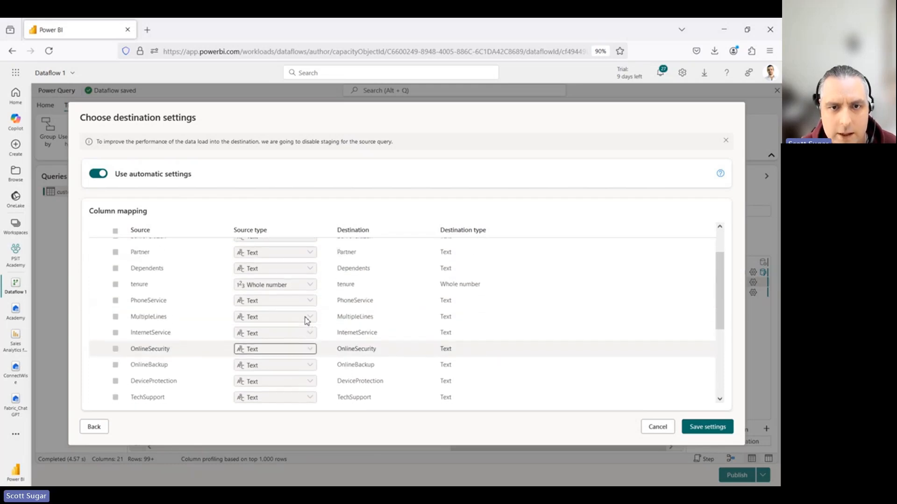
scroll(307, 320, "down", 5)
scroll(307, 320, "down", 4)
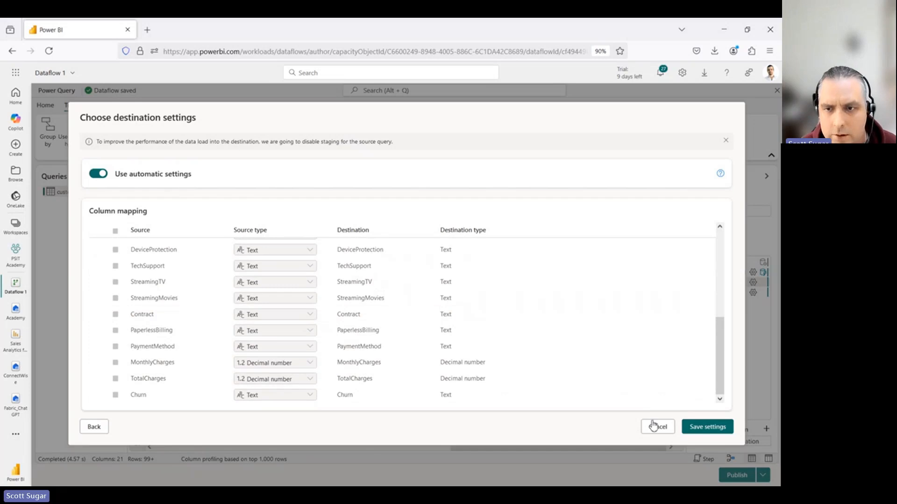
left_click(701, 429)
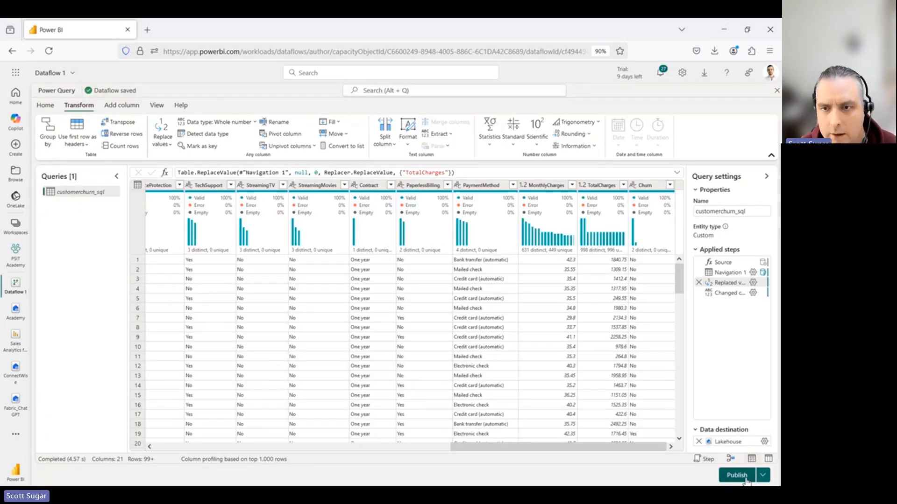
left_click(742, 476)
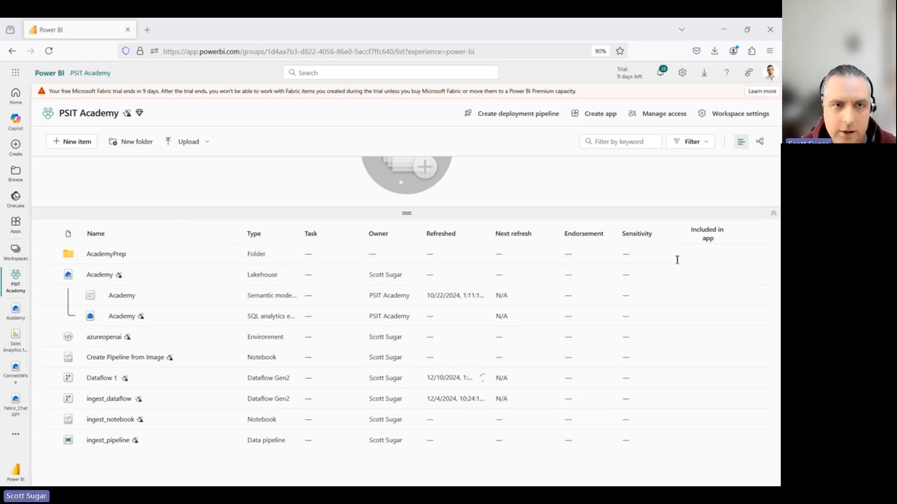
Step: Create a new notebook in the PSIT Academy workspace, filtering the item types by "note"
left_click(73, 142)
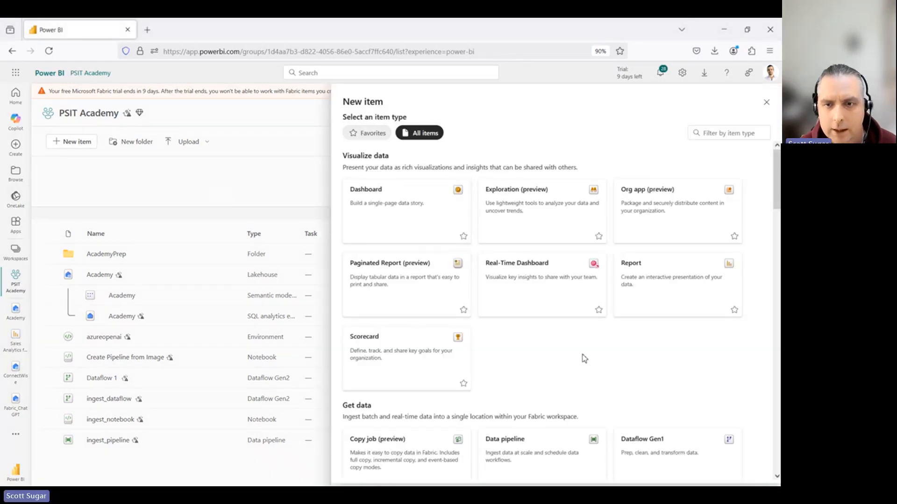
scroll(583, 360, "down", 3)
scroll(583, 359, "up", 3)
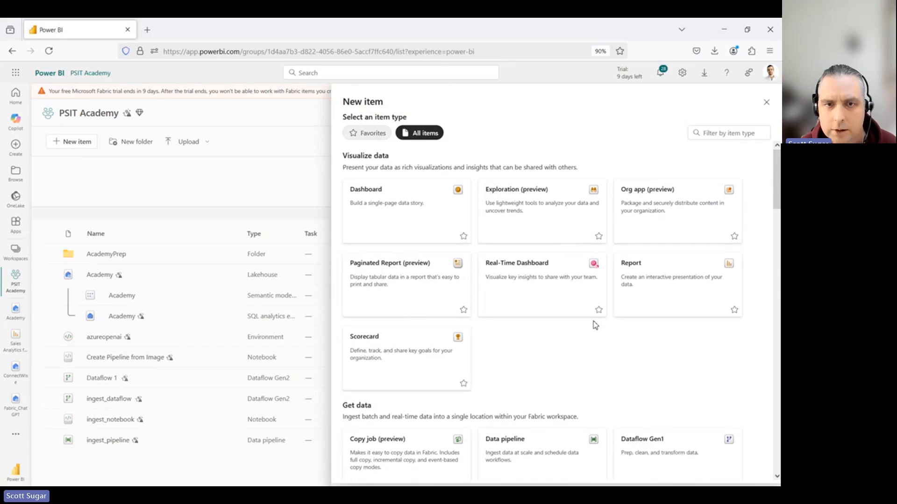
left_click(715, 134)
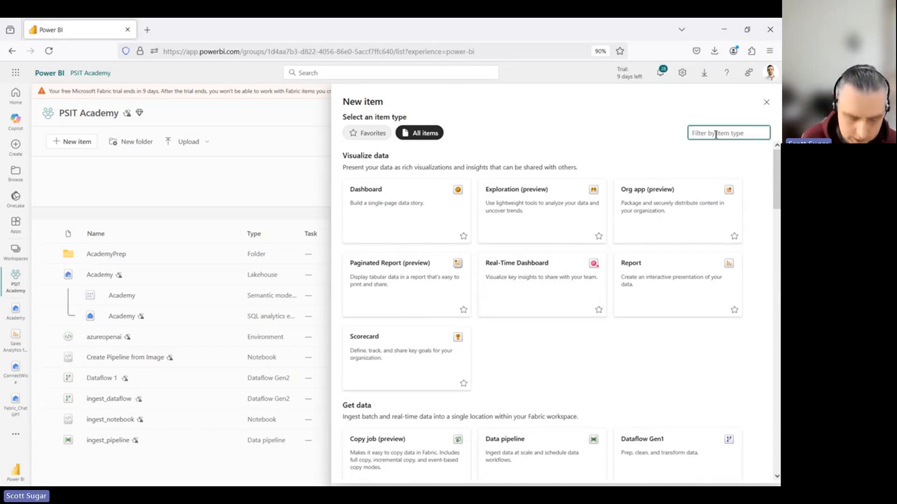
type("note")
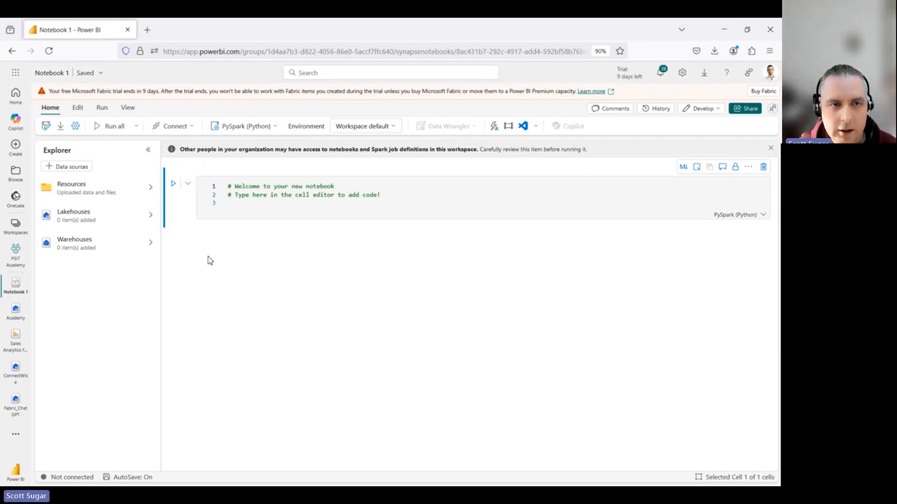
Step: Attach the existing Academy lakehouse without schema to the notebook as a data source
left_click(102, 218)
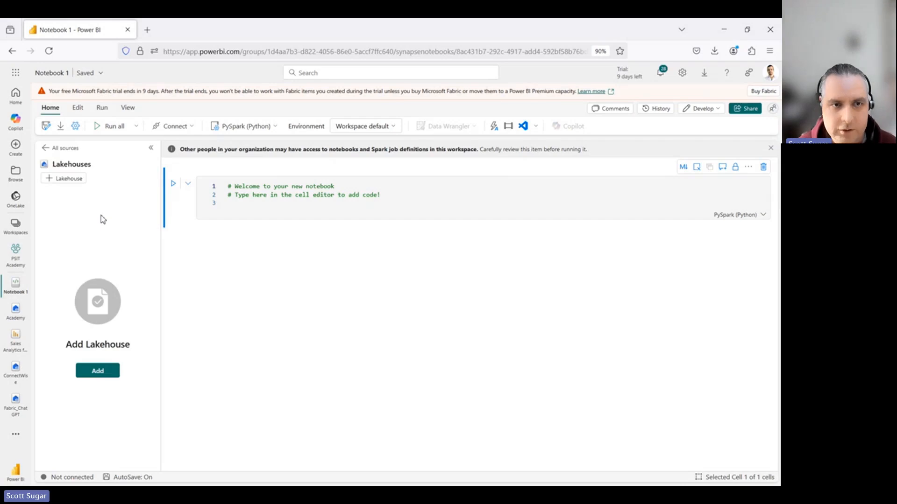
left_click(97, 373)
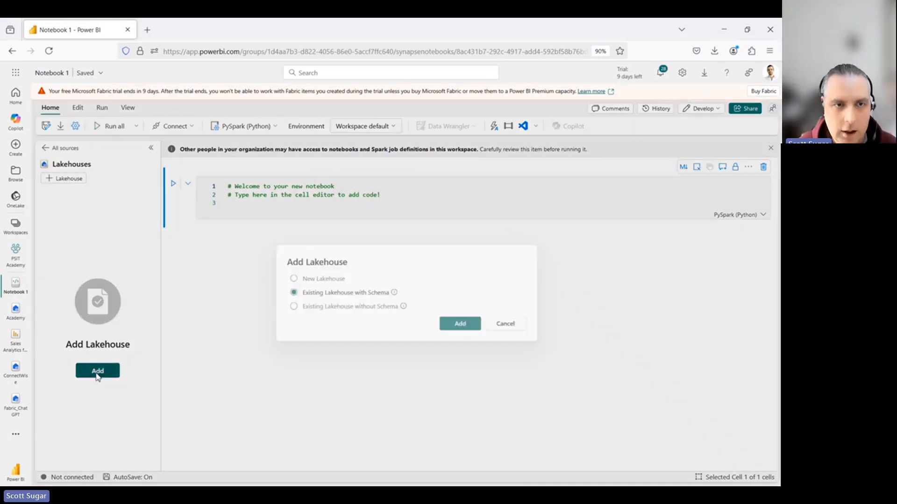
left_click(366, 308)
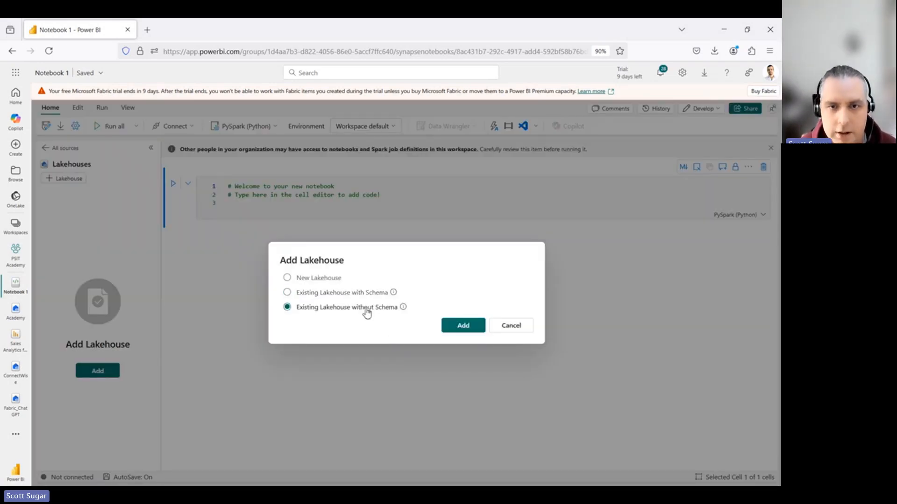
left_click(465, 329)
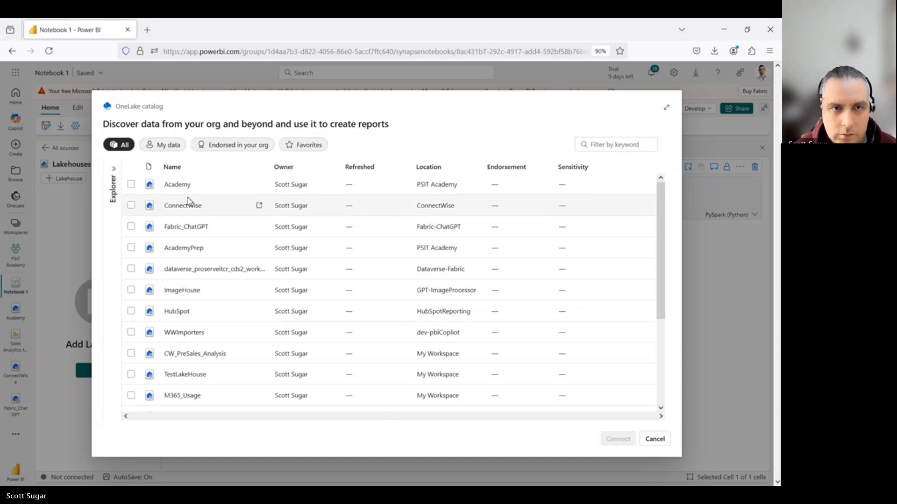
left_click(181, 185)
left_click(624, 439)
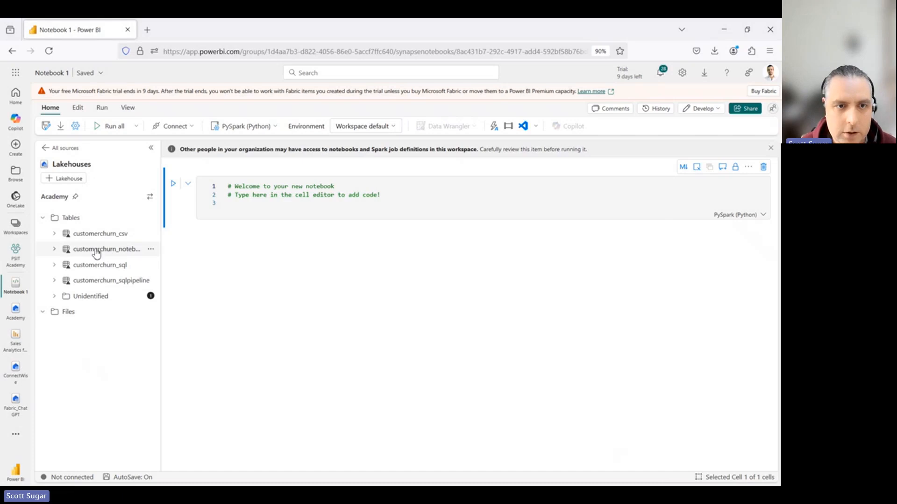
Step: Load the whole customerchurn_notebook table into df in the first cell, without the LIMIT 1000 clause, and run the cell
left_click_drag(92, 253, 297, 204)
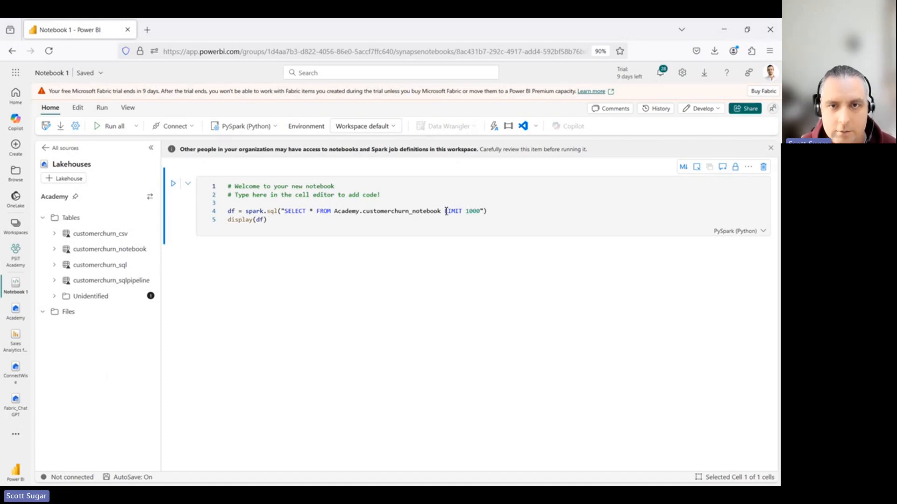
left_click_drag(446, 211, 482, 212)
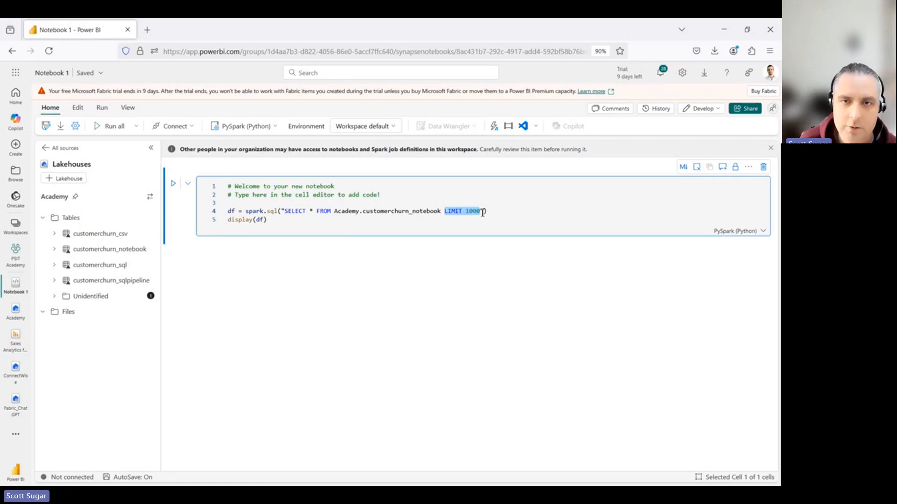
key("BackSpace")
key("BackSpace")
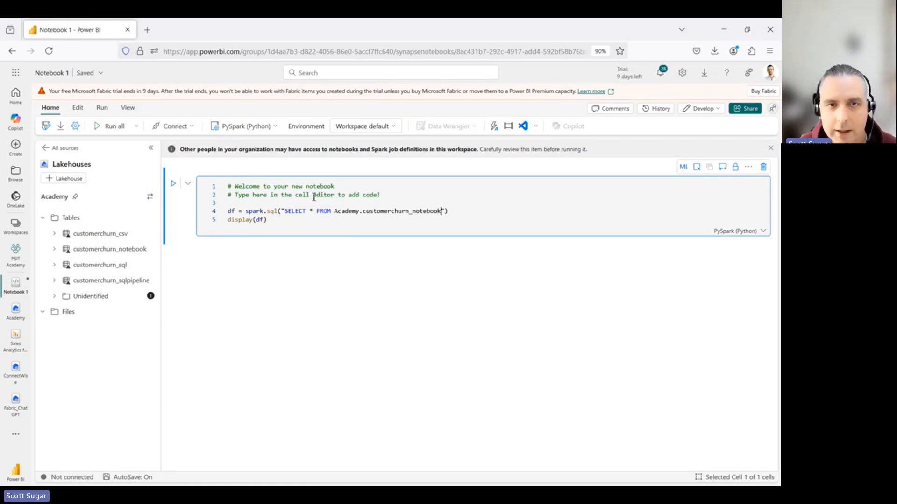
left_click(173, 183)
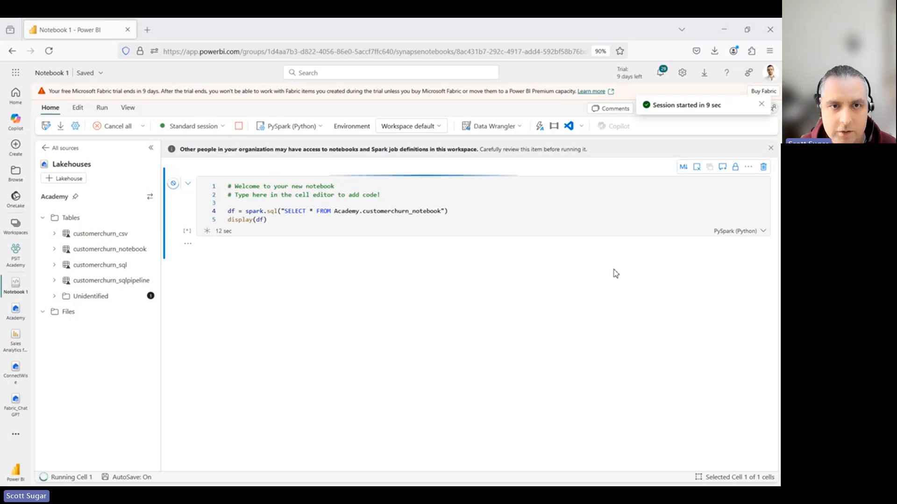
Step: Add a code cell below the first one containing df.isna().sum()
left_click(209, 257)
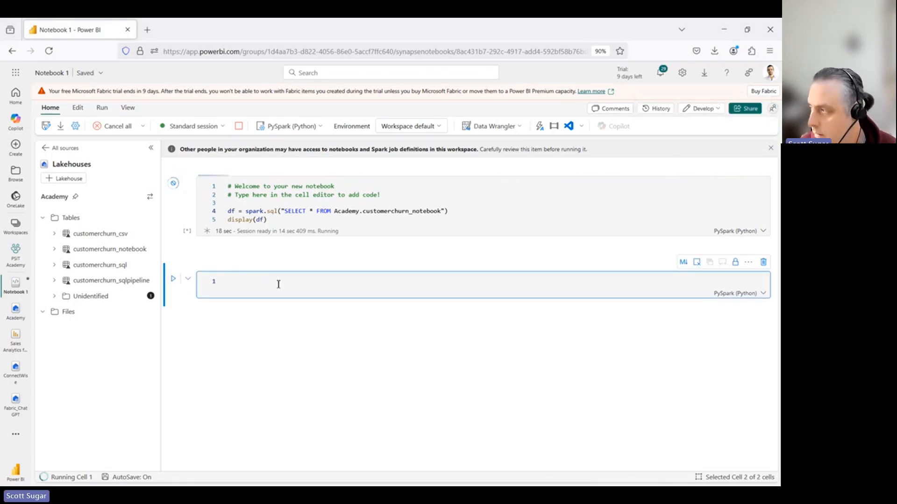
type("df.isna().sum()")
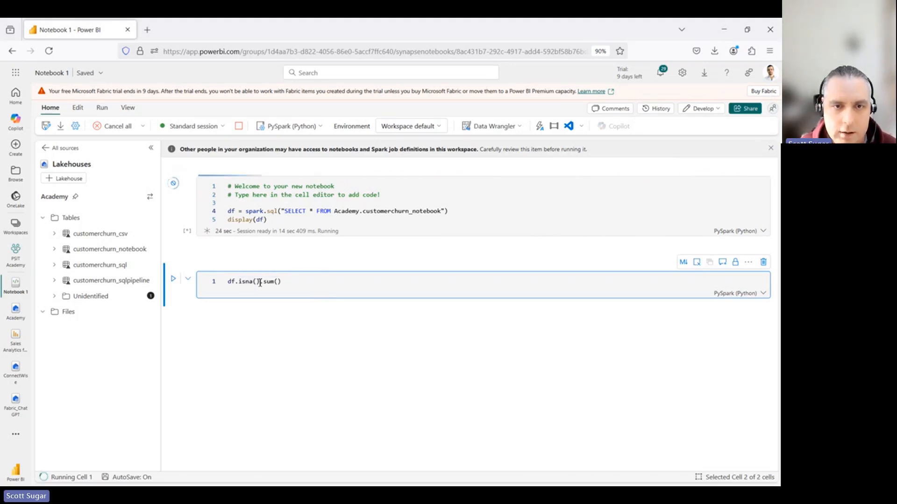
double_click(241, 281)
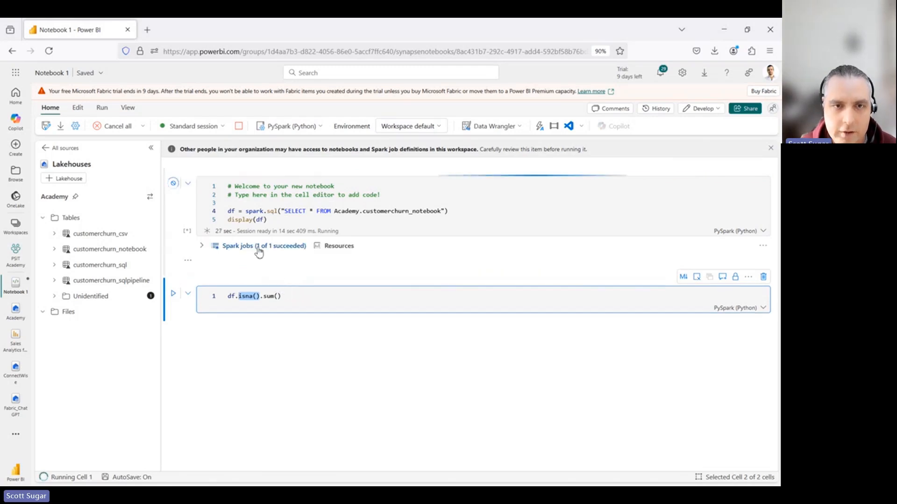
Step: Examine the rows and columns of the displayed customer churn dataframe and the isna() call in the cell below it
left_click(235, 211)
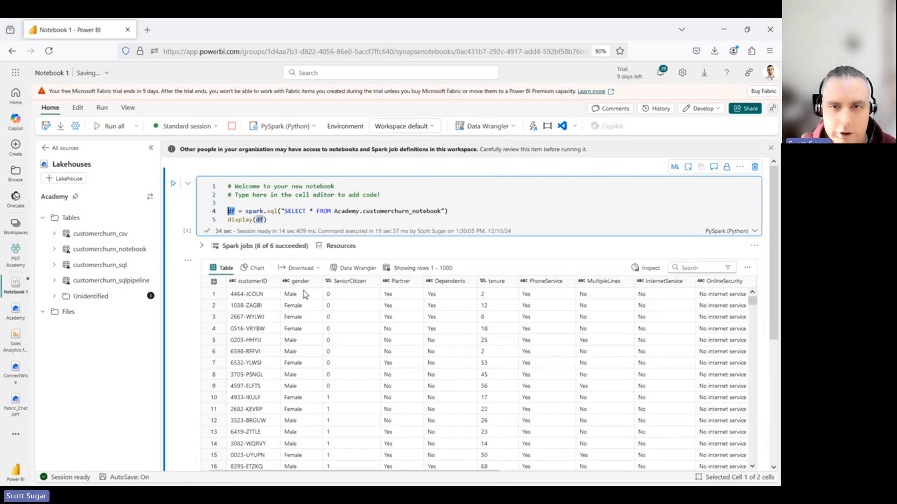
scroll(327, 352, "down", 3)
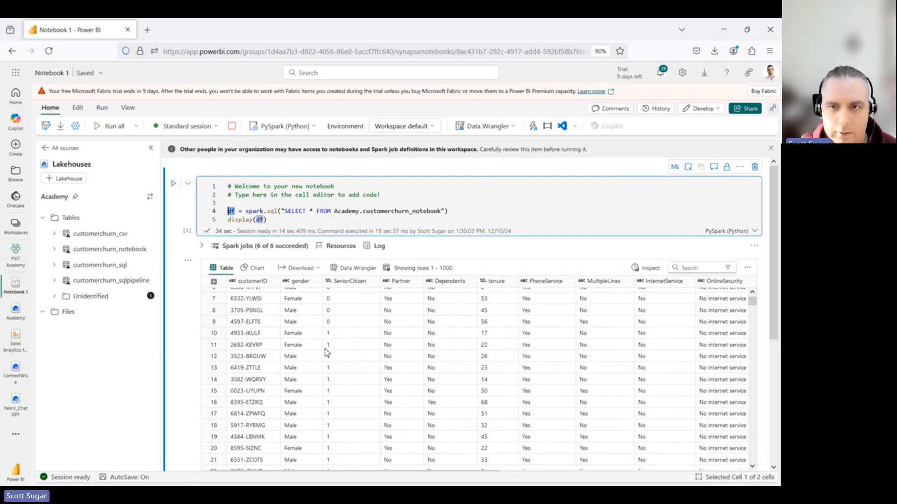
scroll(326, 353, "right", 10)
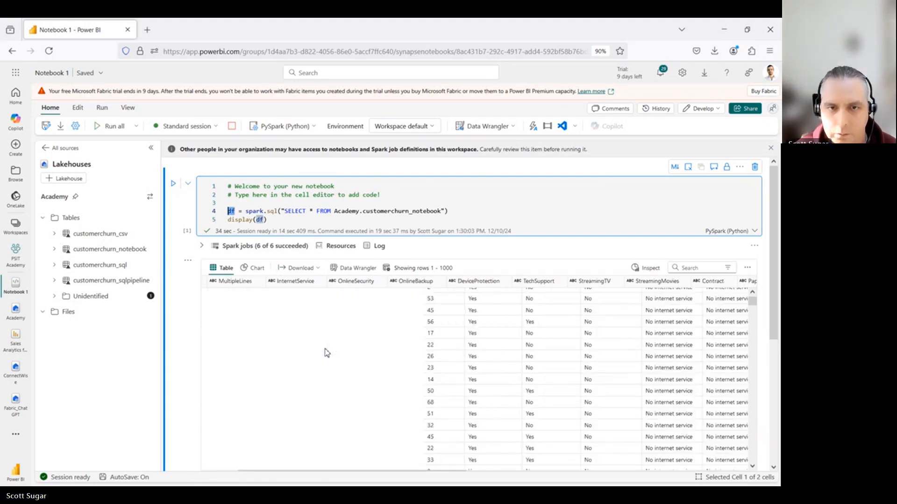
scroll(326, 352, "left", 10)
scroll(186, 278, "down", 3)
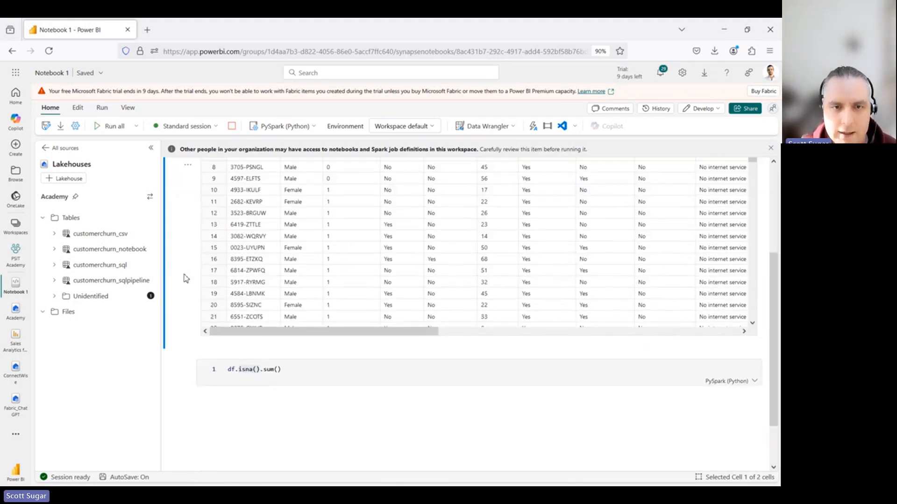
scroll(186, 278, "down", 1)
double_click(245, 327)
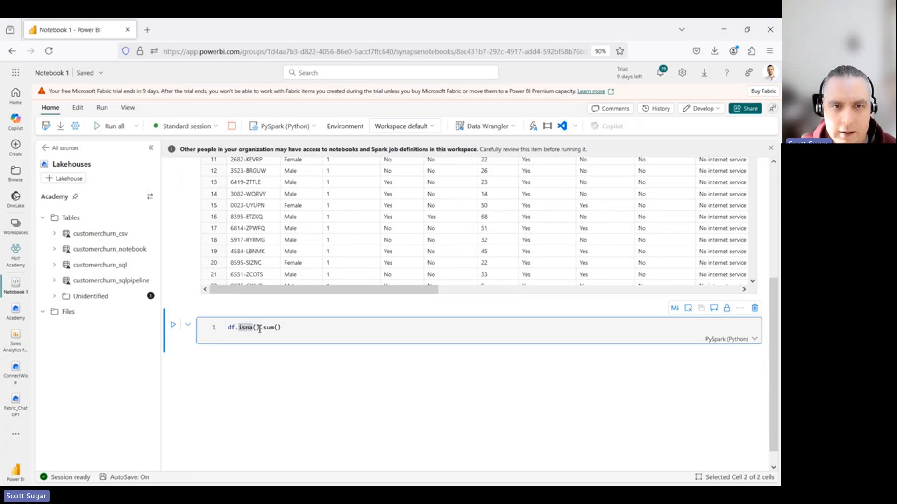
left_click_drag(259, 328, 243, 329)
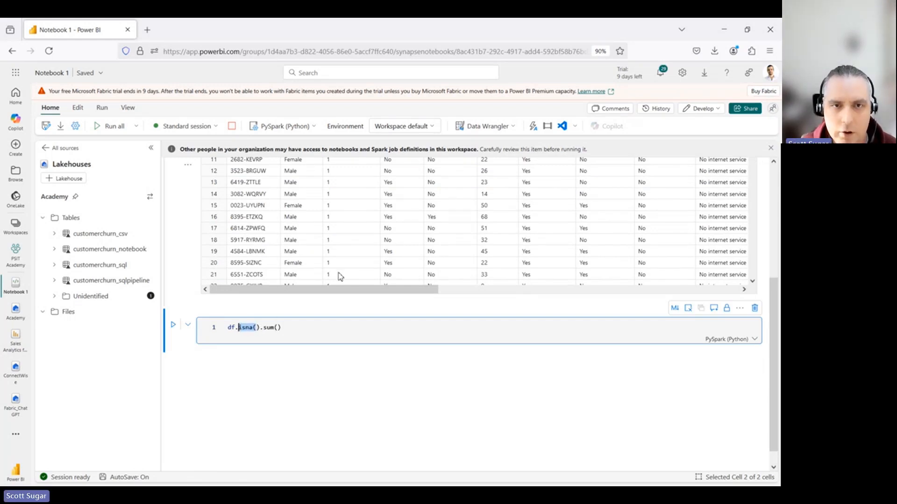
scroll(334, 196, "up", 2)
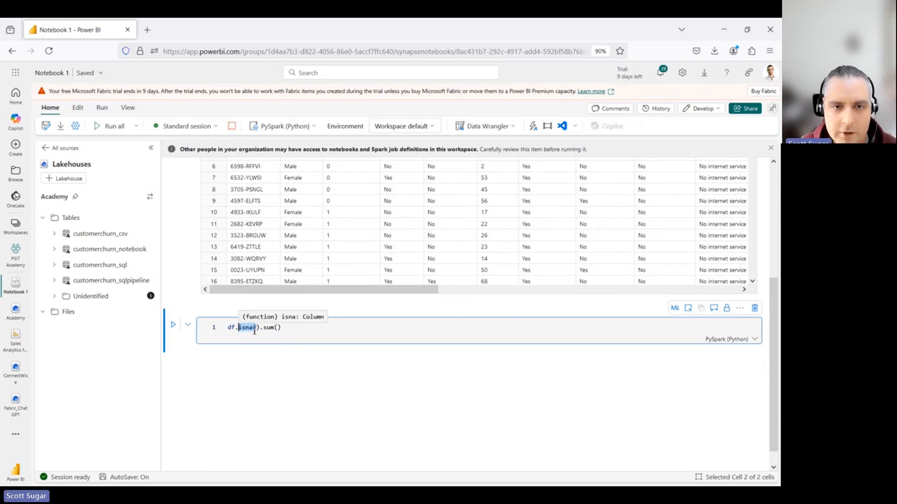
Step: Run the df.isna().sum() cell and examine its output
left_click(284, 329)
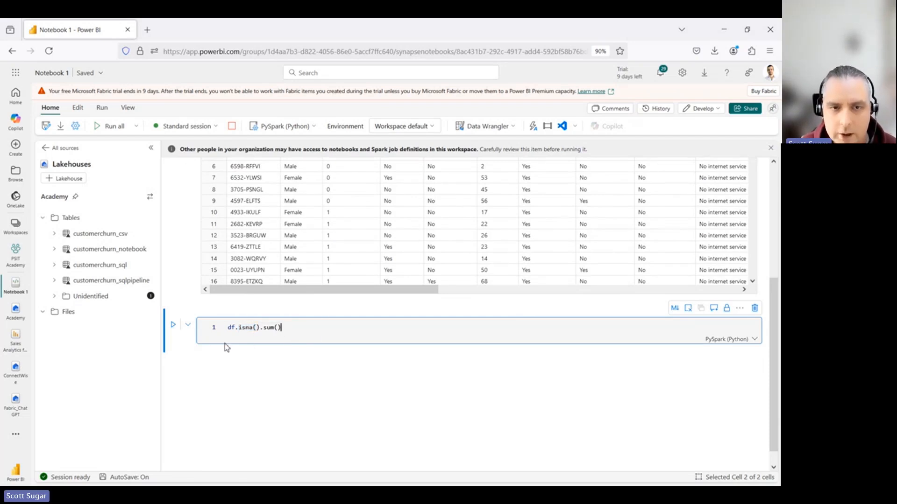
left_click(173, 327)
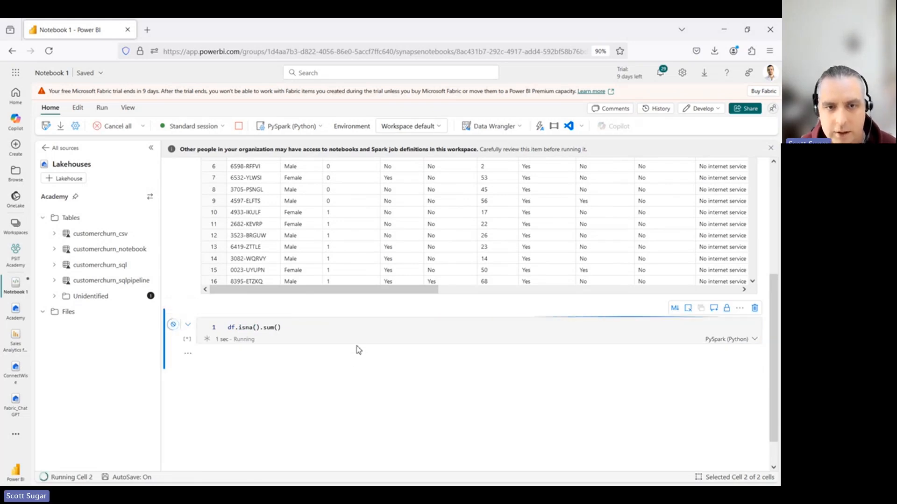
scroll(346, 400, "down", 2)
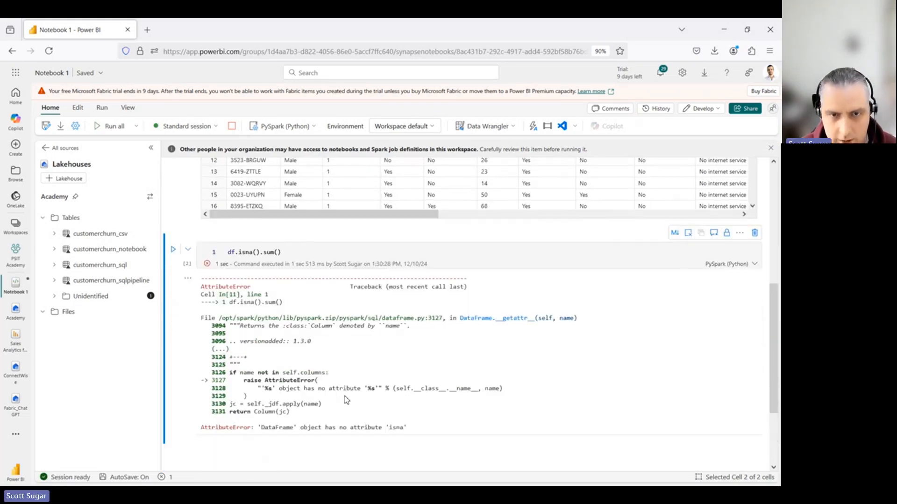
scroll(346, 400, "down", 1)
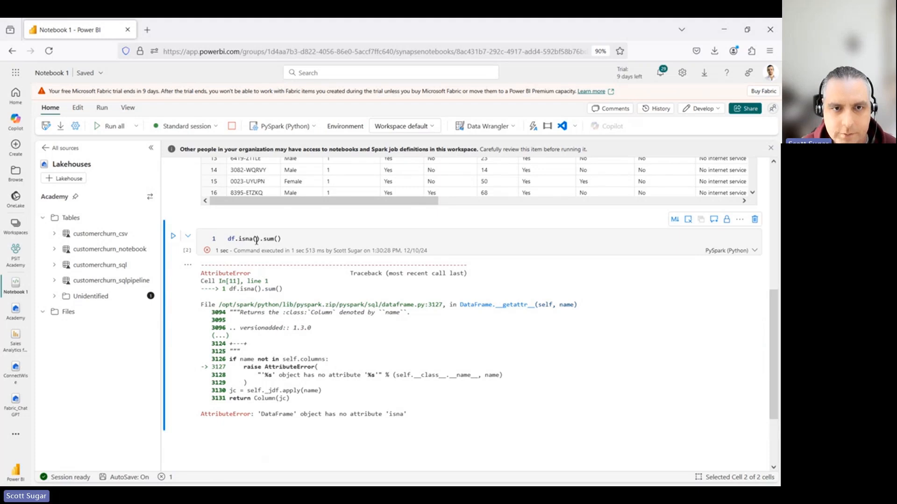
left_click_drag(257, 240, 232, 238)
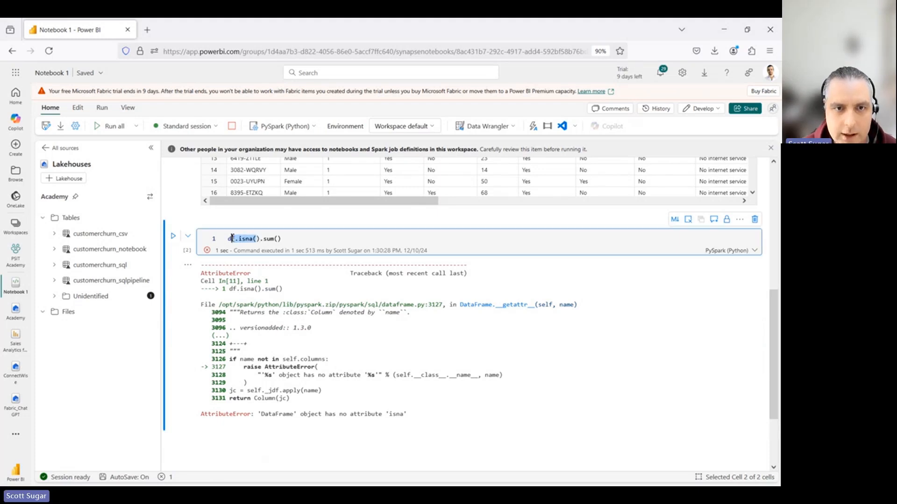
Step: Review the isna() call and the Spark SQL query that creates df in the first cell
left_click(257, 239)
scroll(268, 238, "up", 2)
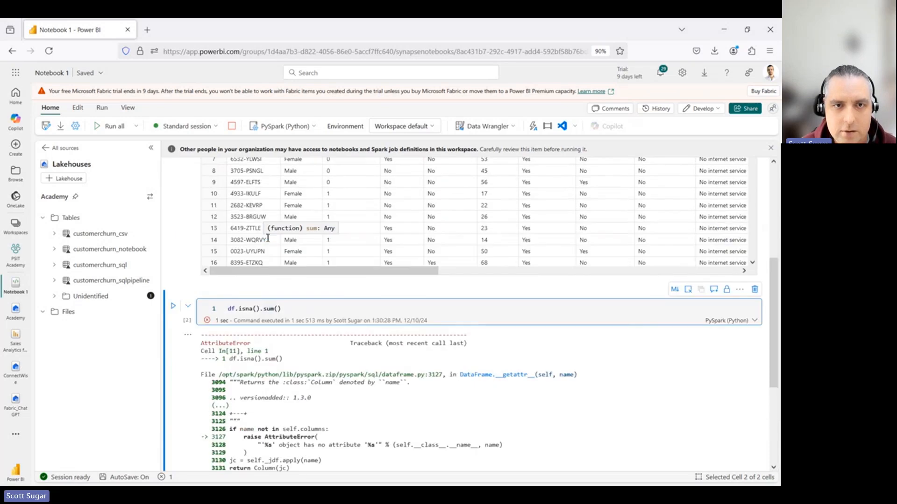
scroll(179, 206, "up", 5)
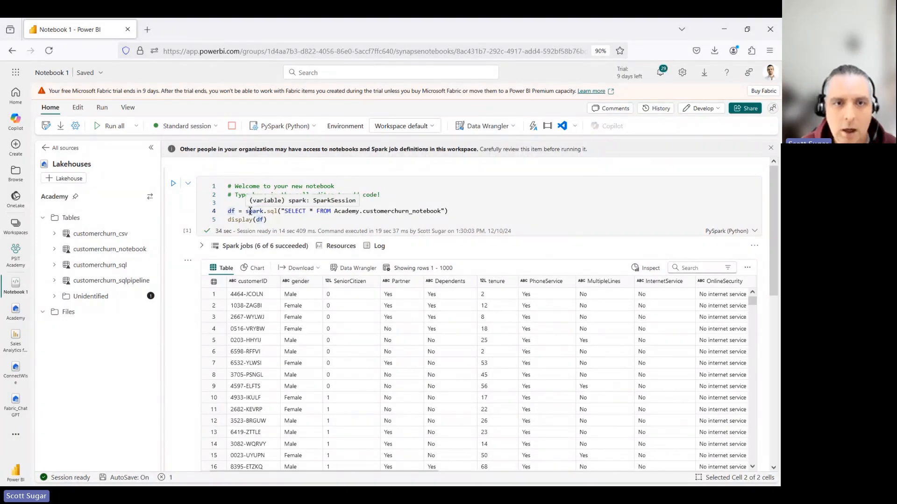
left_click_drag(246, 211, 313, 211)
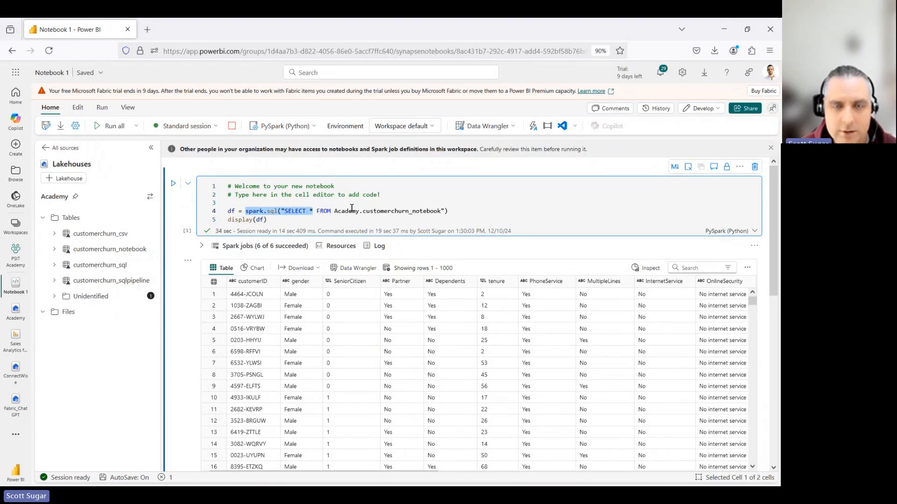
left_click(452, 211)
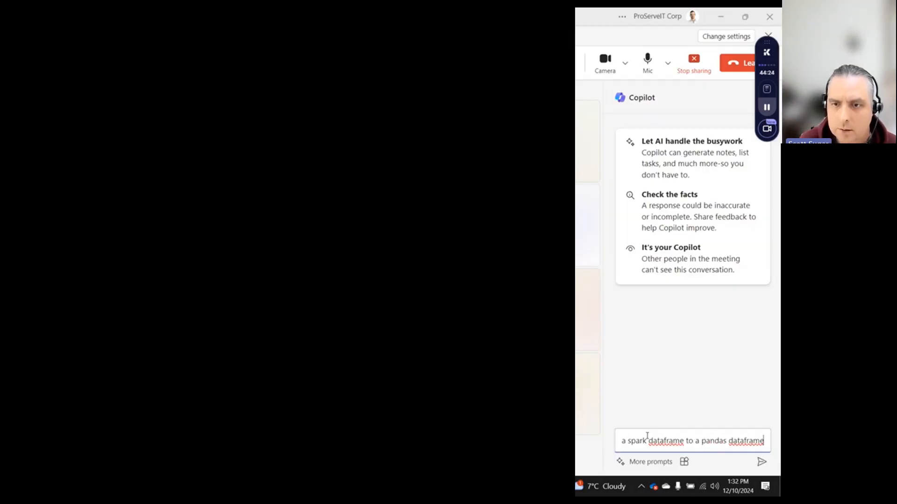
Step: Ask the Teams meeting's Copilot how to convert a spark dataframe to a pandas dataframe, and copy its toPandas() line into a new cell above the isna() cell
key("Return")
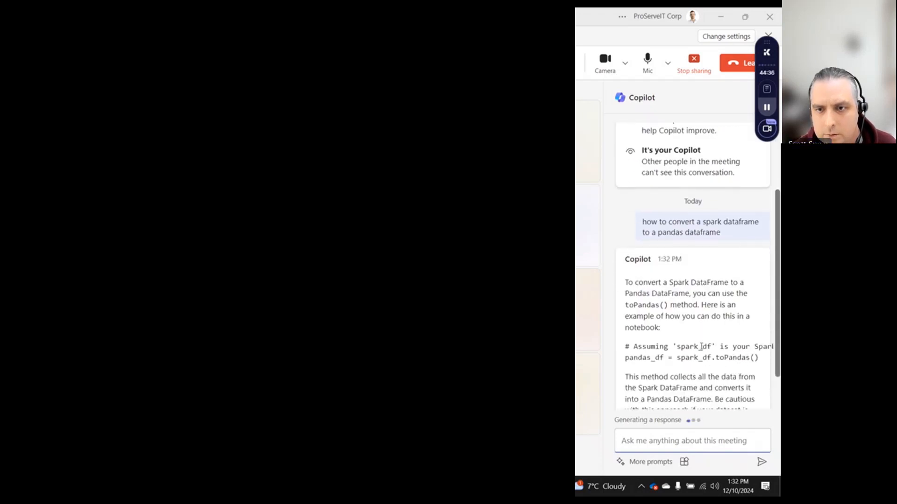
left_click_drag(759, 241, 625, 239)
key("ctrl+c")
key("alt+Tab")
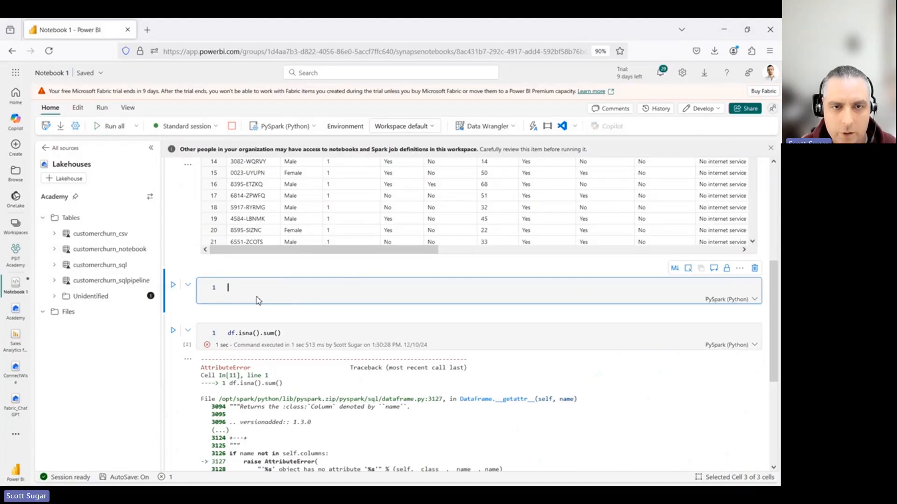
key("ctrl+v")
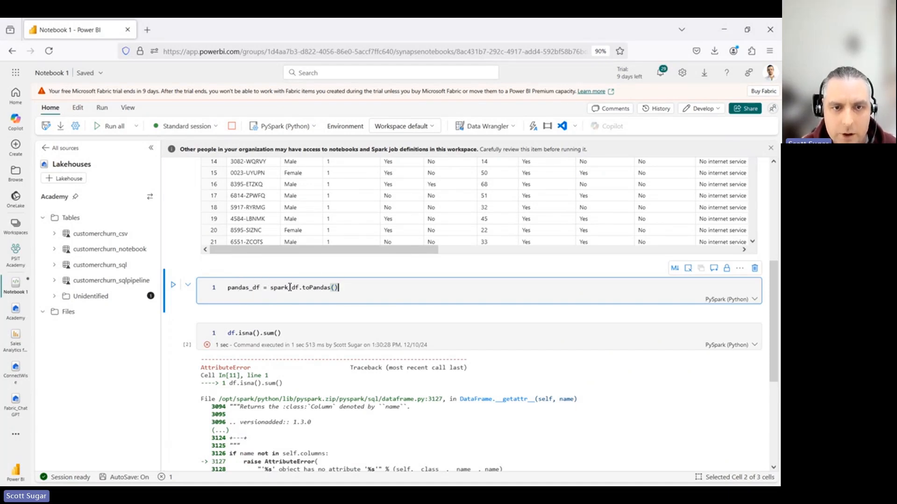
Step: Replace spark_df with df so the new cell reads pandas_df = df.toPandas(), and run the cell
scroll(291, 257, "up", 5)
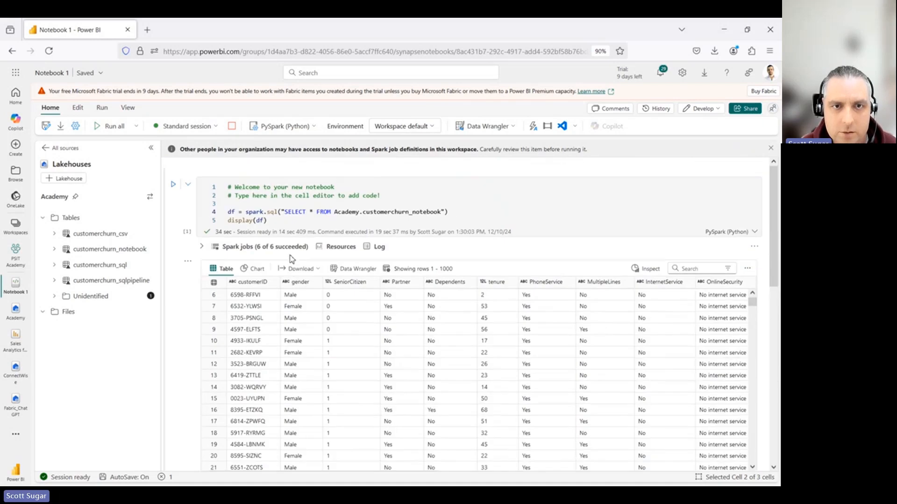
left_click(227, 212)
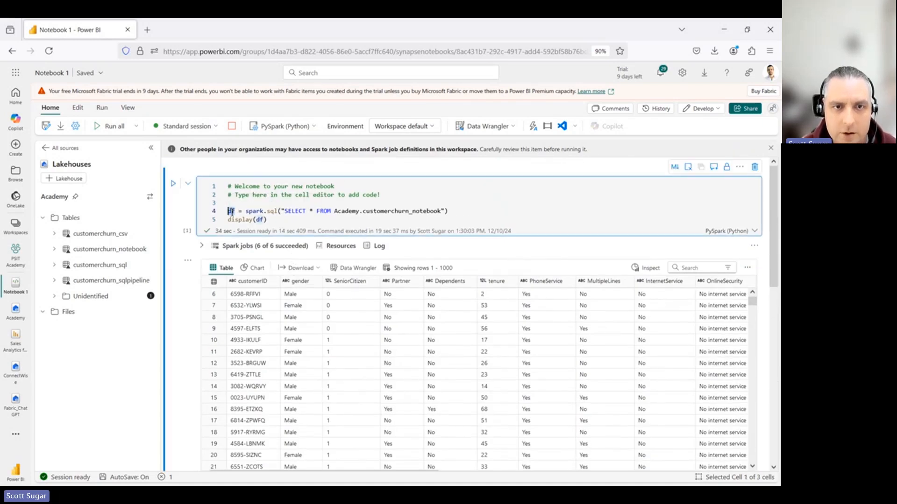
left_click(292, 219)
scroll(291, 219, "down", 3)
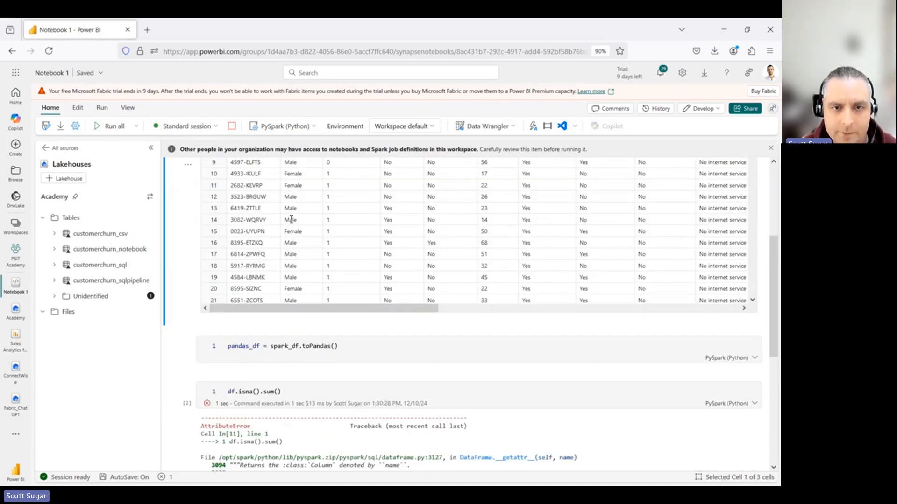
double_click(293, 347)
left_click(293, 347)
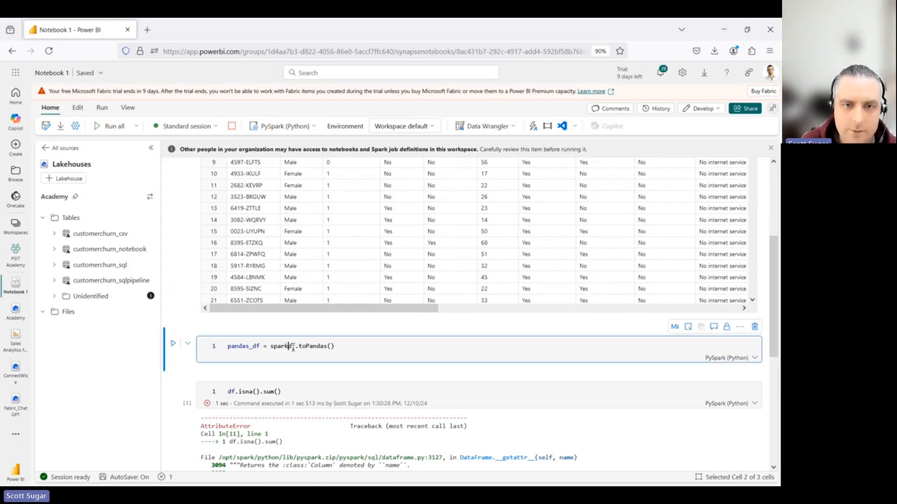
key("BackSpace")
key("BackSpace")
key("BackSpace")
key("BackSpace")
key("BackSpace")
key("BackSpace")
left_click(174, 346)
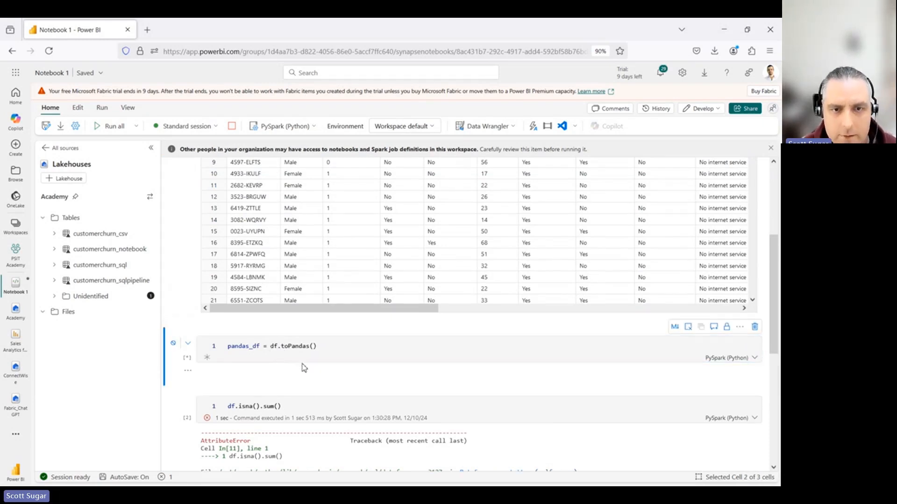
Step: Change the null-check cell to pandas_df.isna().sum(), run it and check the TotalCharges row
scroll(229, 369, "down", 1)
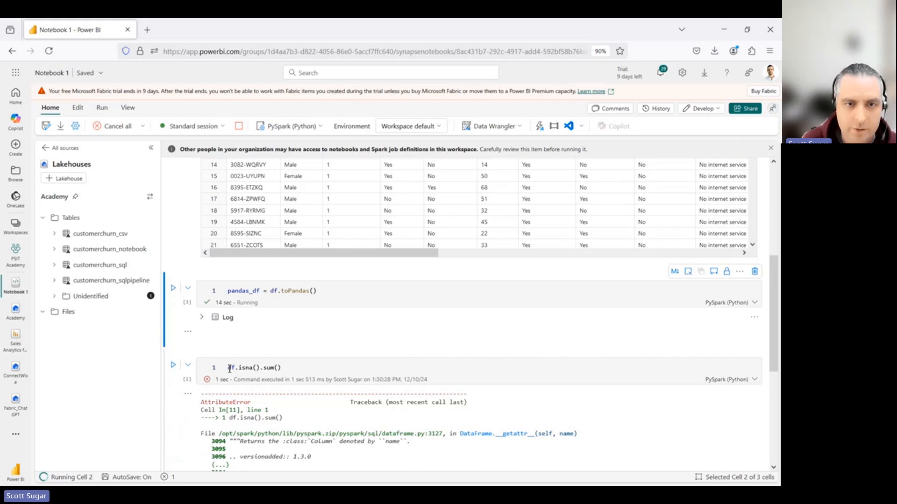
left_click(228, 368)
type("panda")
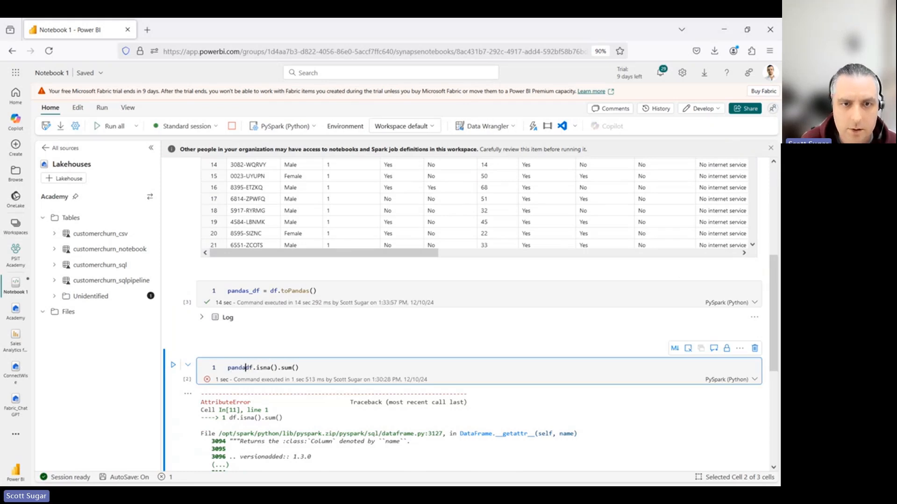
type("s_")
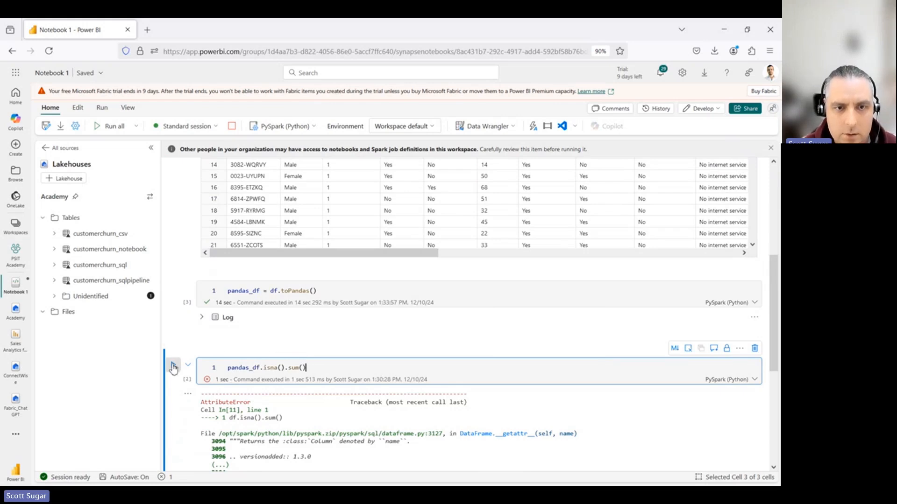
key("ctrl+Return")
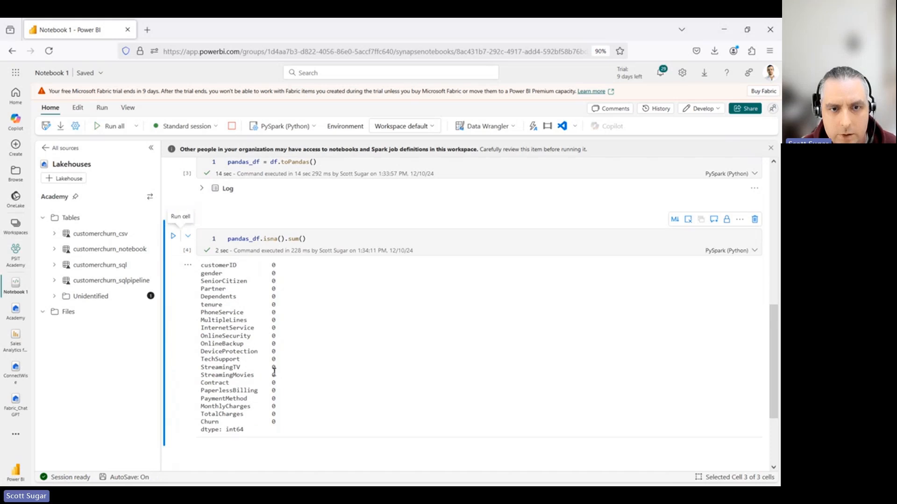
left_click_drag(277, 415, 201, 418)
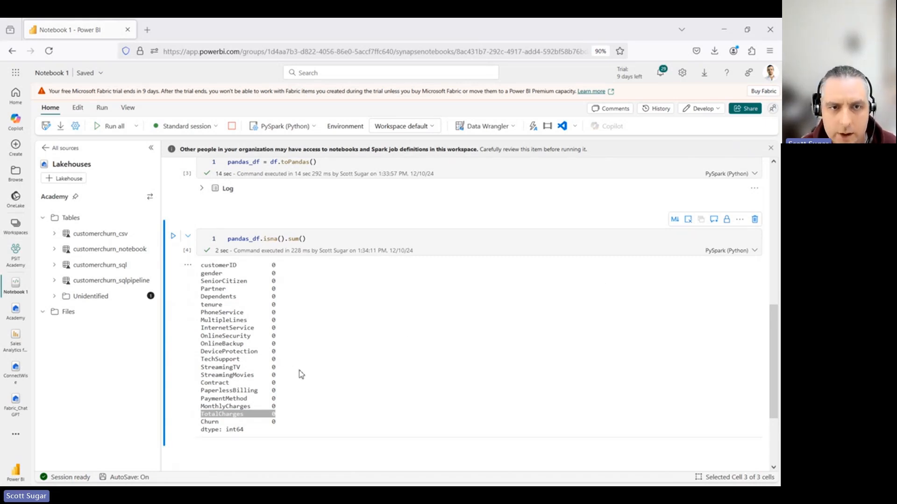
Step: Add a code cell below the null check containing pandas_df.dtypes and run it
scroll(328, 347, "down", 2)
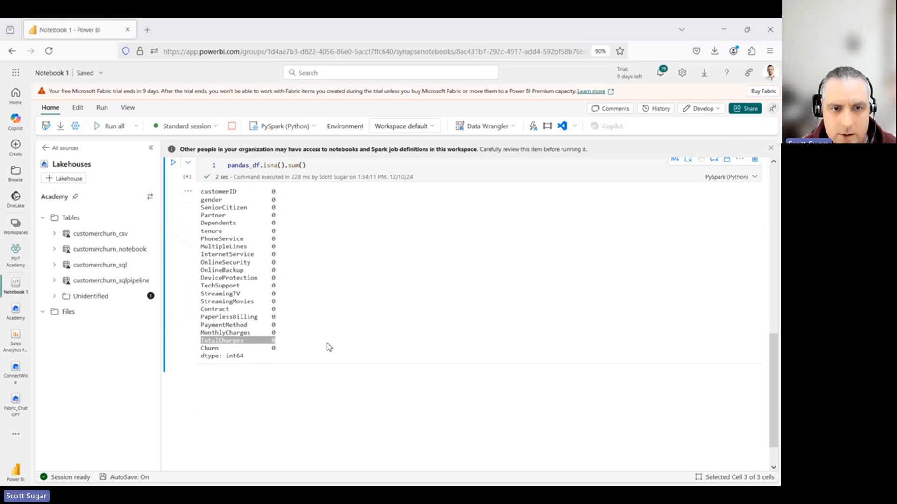
left_click(212, 379)
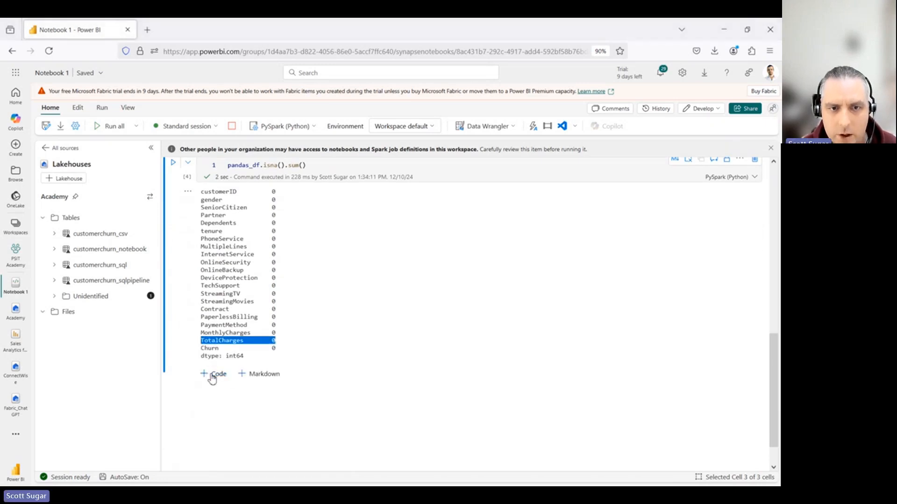
left_click(212, 378)
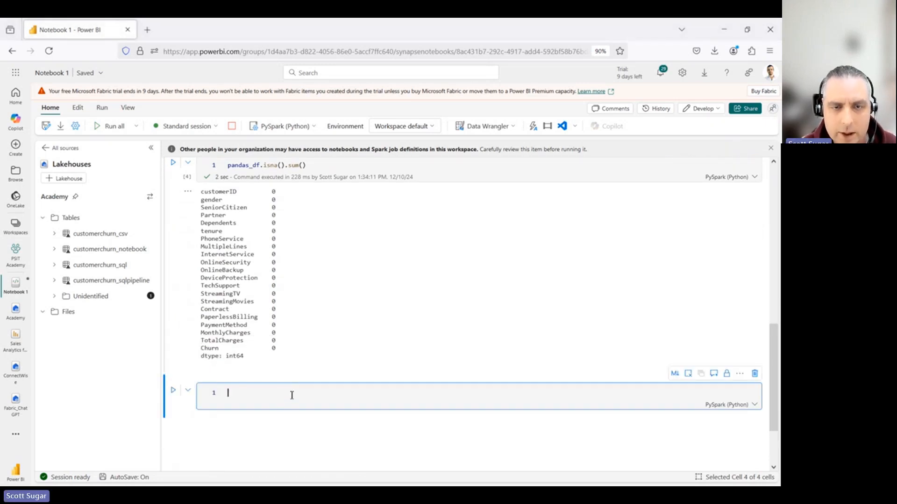
key("Escape")
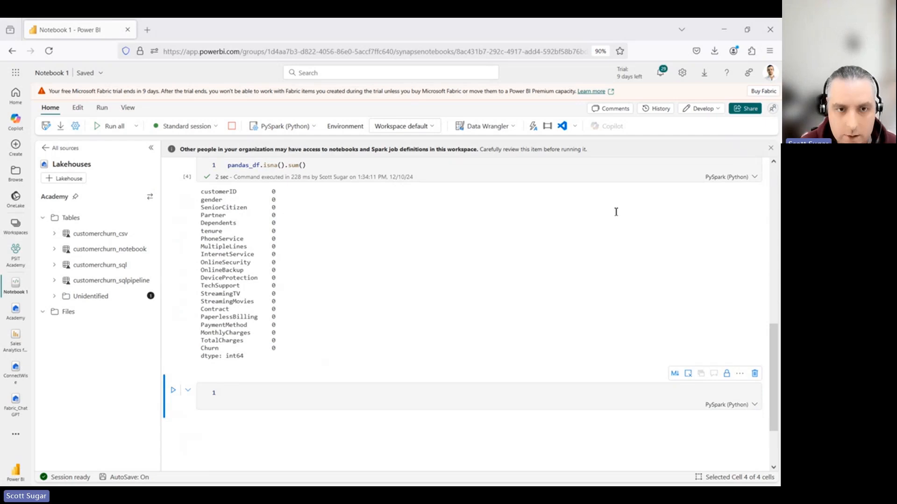
left_click(315, 399)
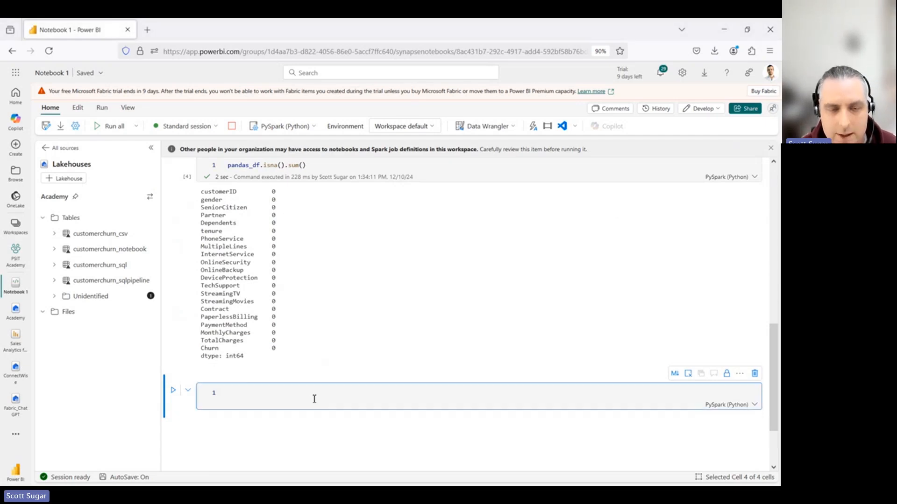
key("ctrl+v")
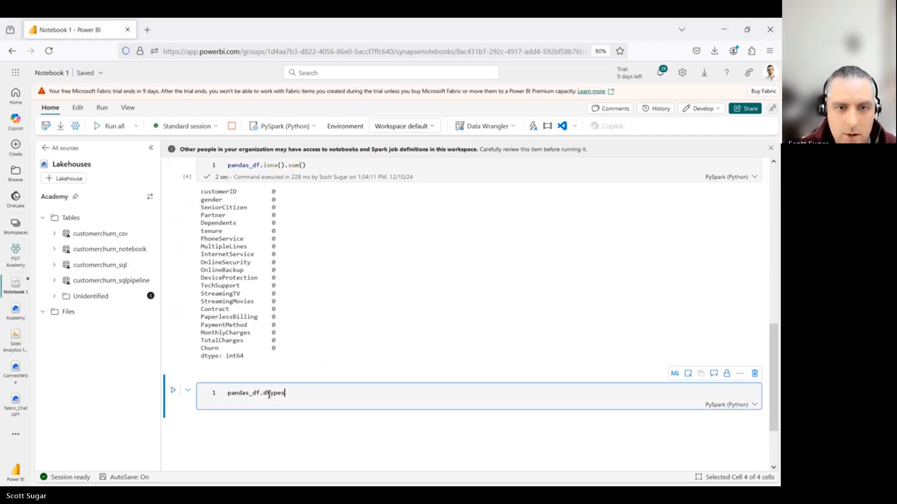
key("ctrl+Return")
scroll(388, 371, "down", 2)
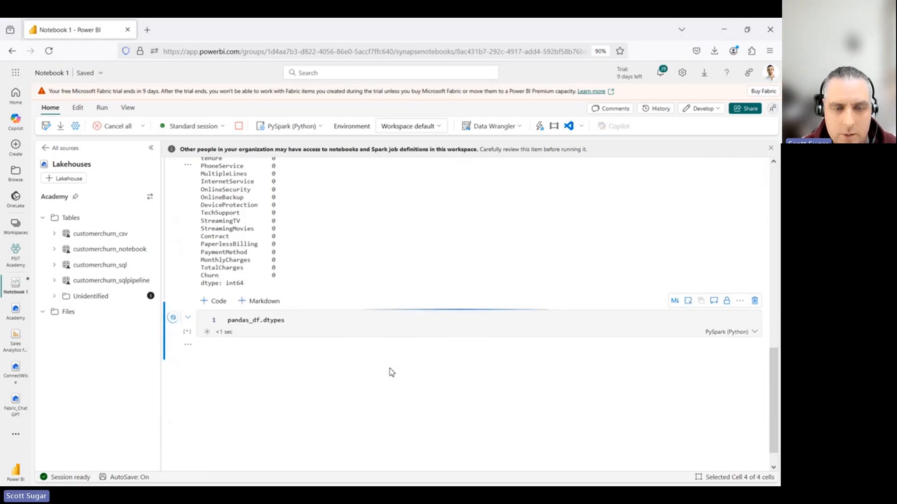
scroll(390, 372, "down", 2)
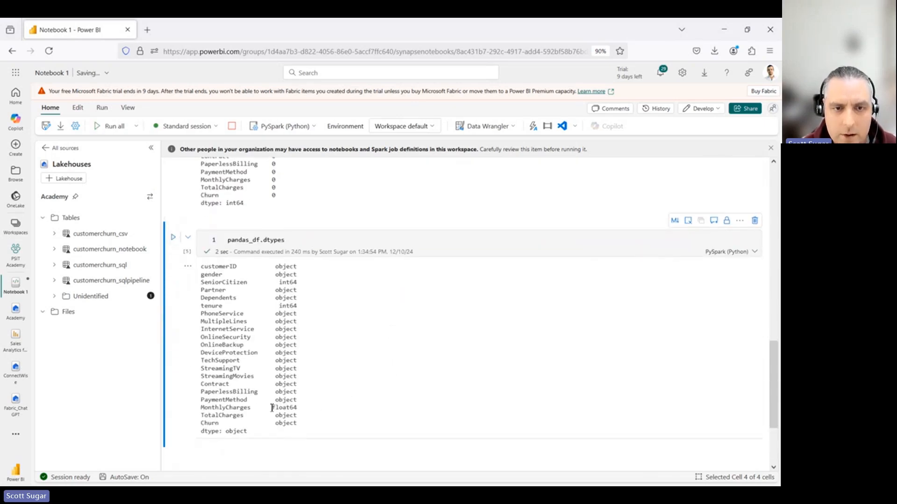
Step: Compare the data types of MonthlyCharges and TotalCharges, and check TotalCharges against the null-count output
left_click_drag(269, 408, 301, 412)
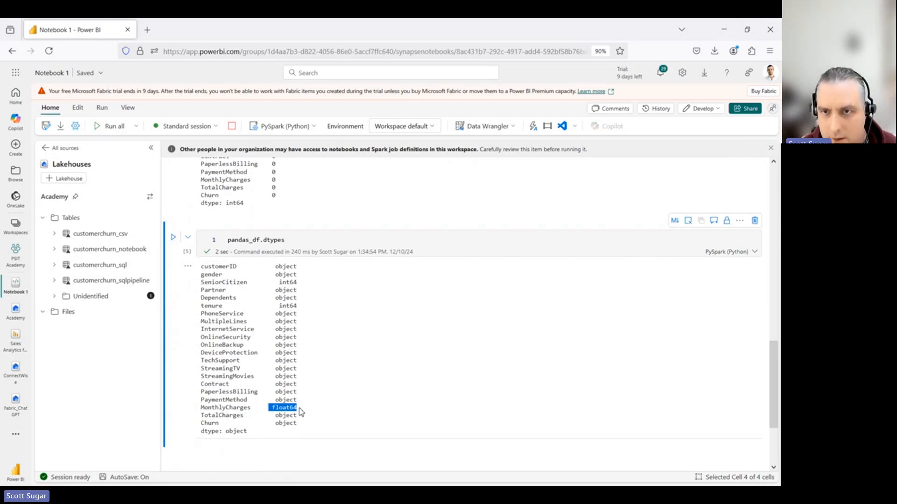
left_click_drag(299, 417, 275, 416)
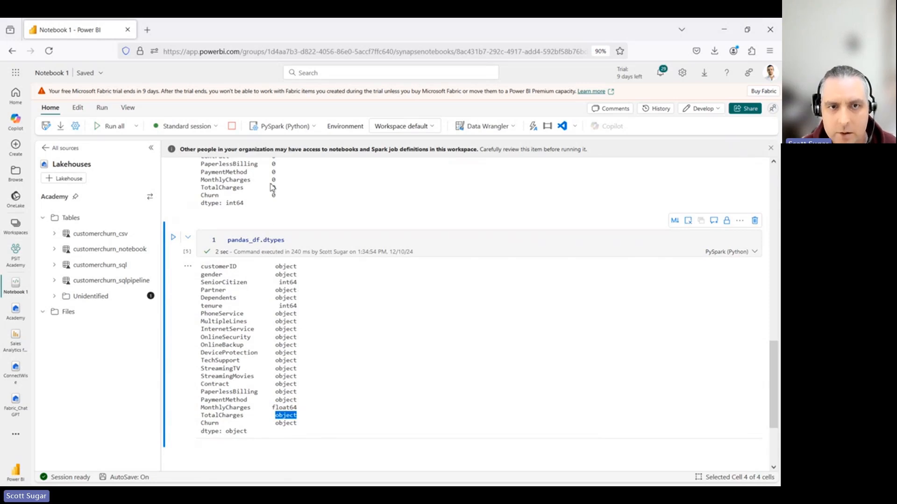
left_click_drag(276, 188, 225, 190)
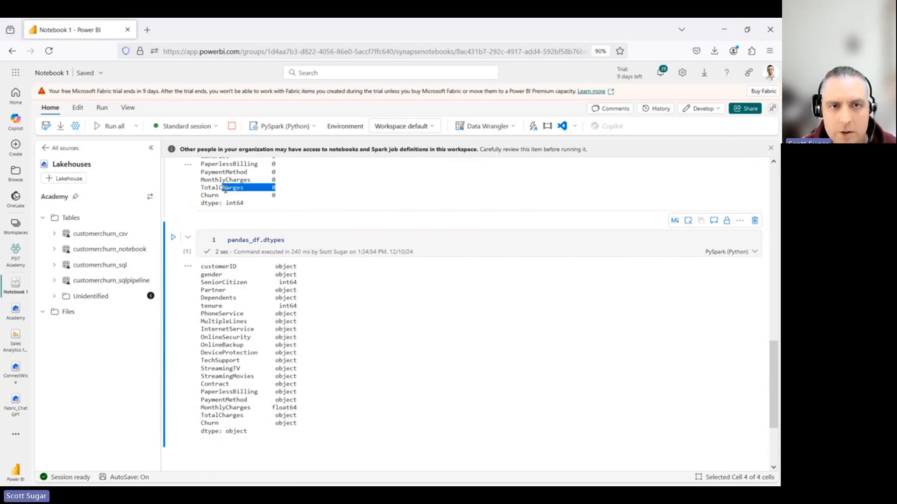
left_click(258, 189)
scroll(280, 233, "up", 3)
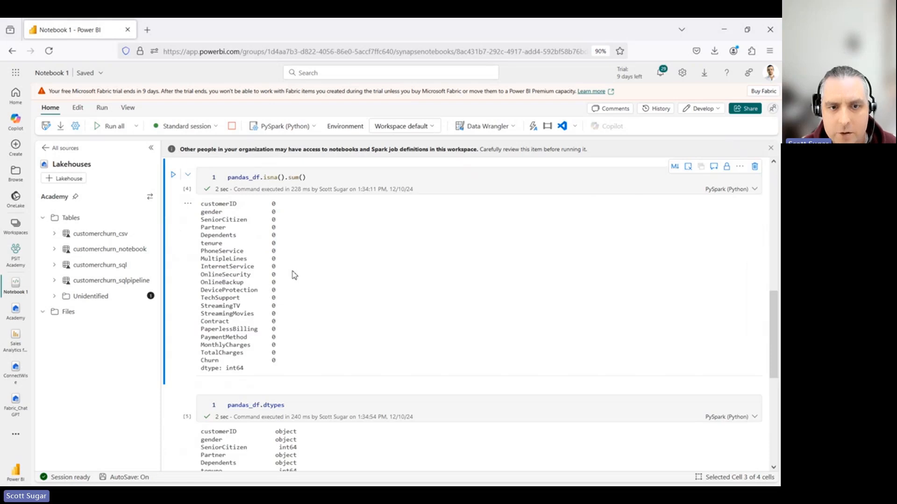
scroll(293, 275, "down", 2)
scroll(293, 275, "up", 1)
scroll(294, 274, "up", 1)
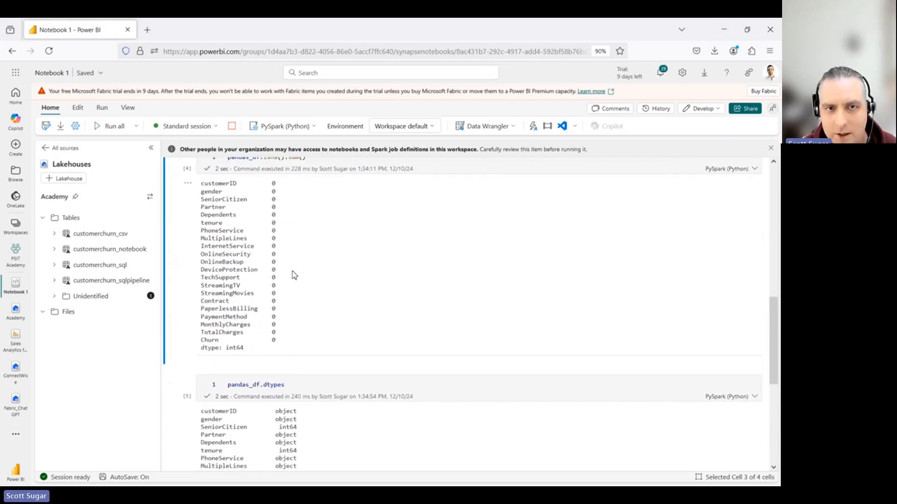
scroll(294, 275, "down", 3)
scroll(294, 275, "down", 2)
double_click(274, 388)
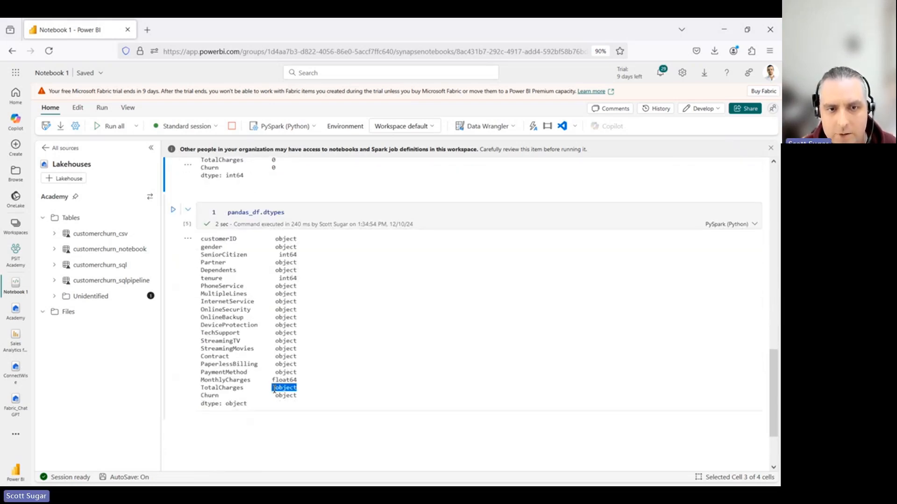
left_click_drag(274, 390, 234, 391)
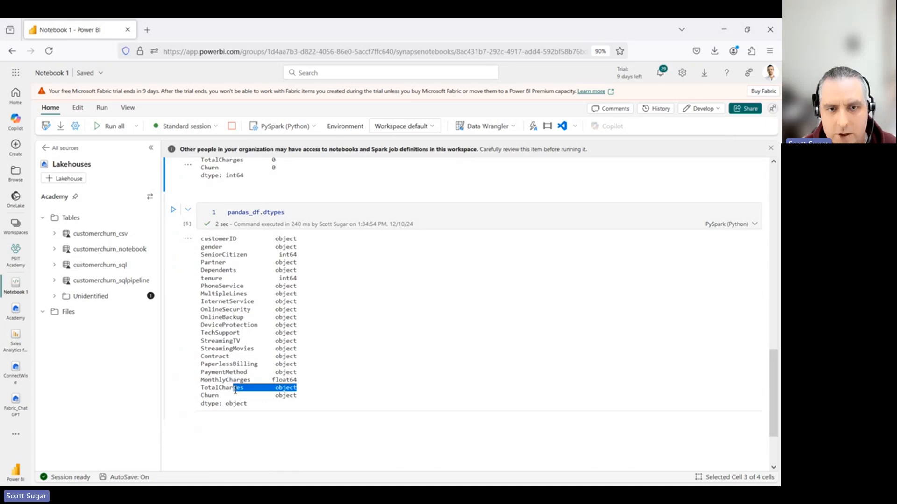
left_click(325, 384)
Step: Add an empty code cell below the pandas_df.dtypes output
scroll(322, 386, "down", 1)
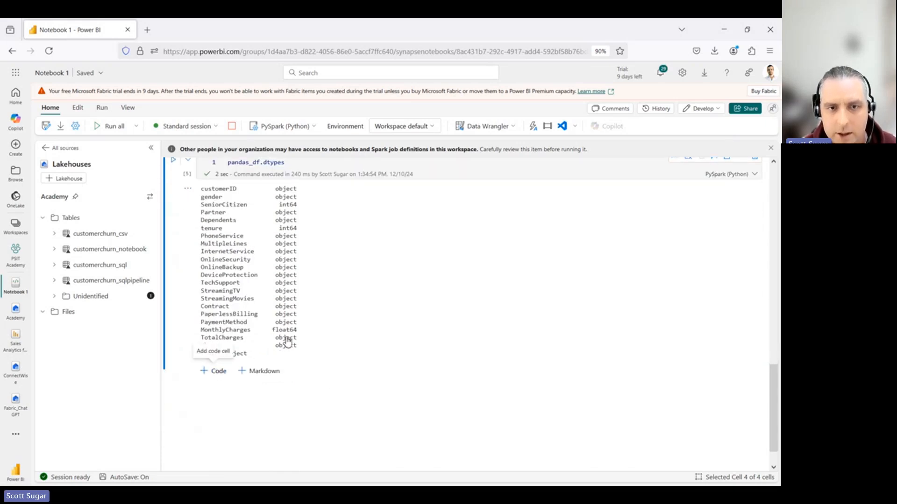
key("b")
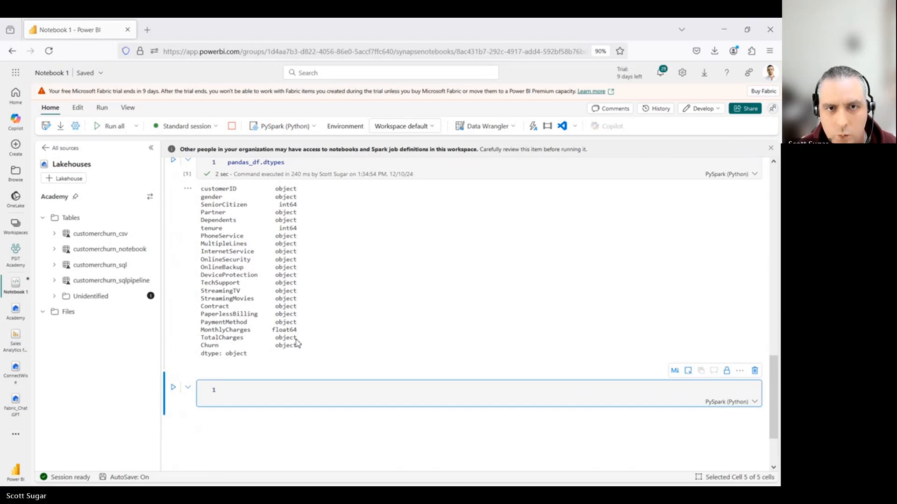
key("Escape")
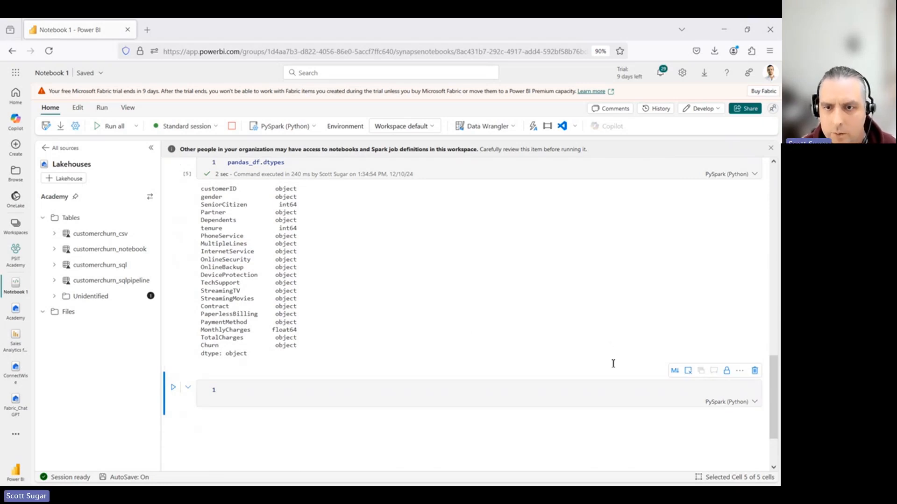
Step: Fill the empty cell with pandas_df['TotalCharges'] = pandas_df.tenure * pandas_df.MonthlyCharges and run it
left_click(327, 395)
type("pandas_df['TotalCharges'] = pandas_df.tenure * pandas_df.MonthlyCharges")
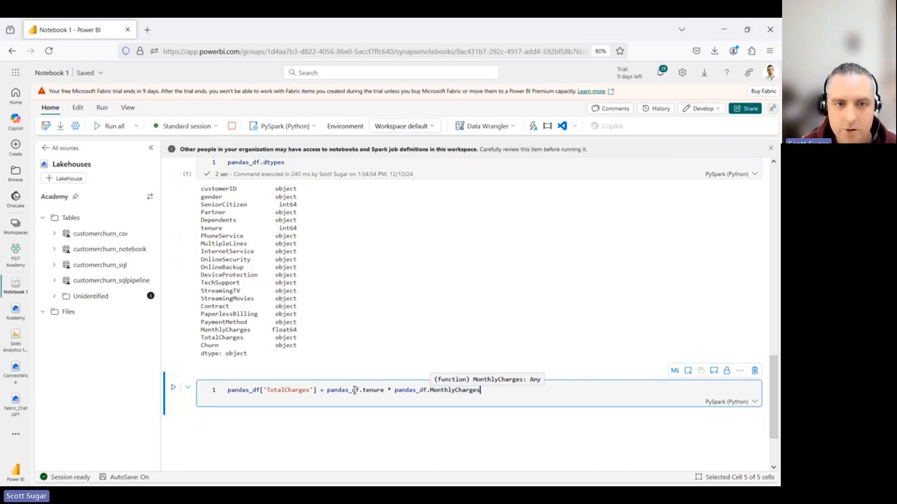
left_click(173, 390)
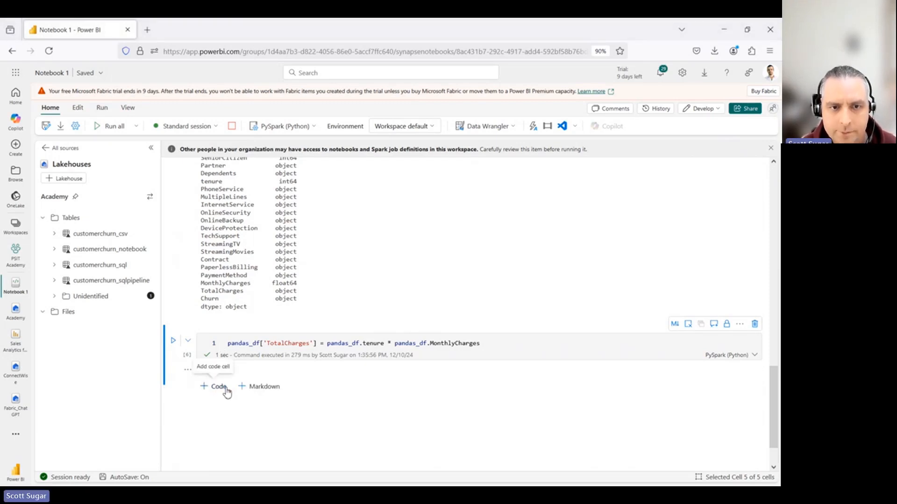
Step: Add and run a code cell that uses astype to cast SeniorCitizen to 'object' and TotalCharges to 'float', ending with pandas_df.dtypes
left_click(226, 391)
type("pandas_df = pandas_df.astype({'SeniorCitizen': 'object'}) pandas_df = pandas_df.astype({'TotalCharges': 'float'}) pandas_df.dtypes")
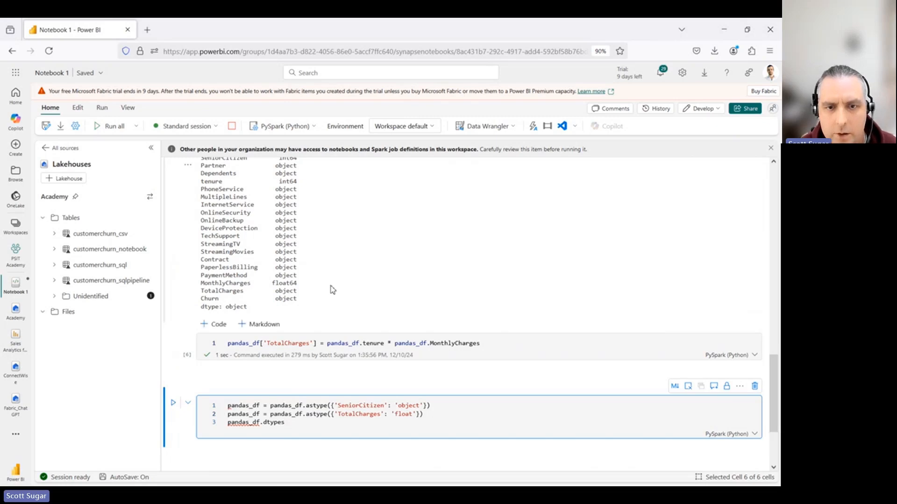
scroll(333, 280, "up", 2)
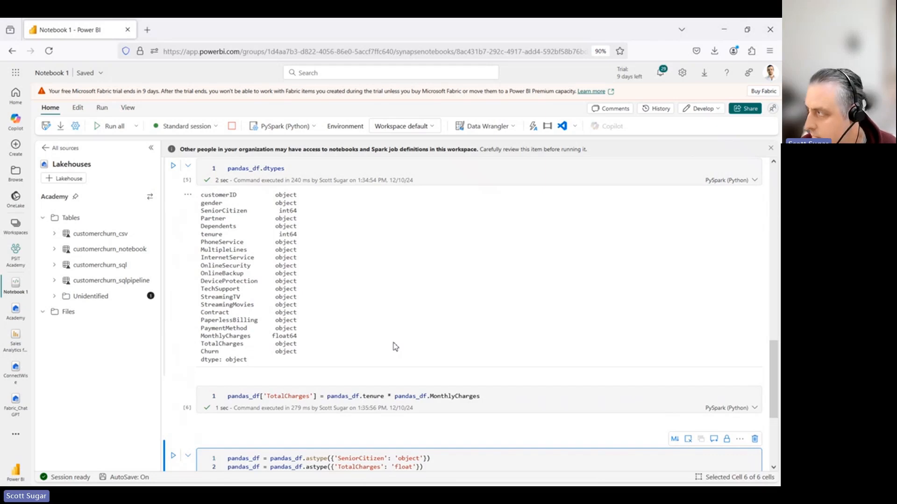
type("pandas_df.dtypes")
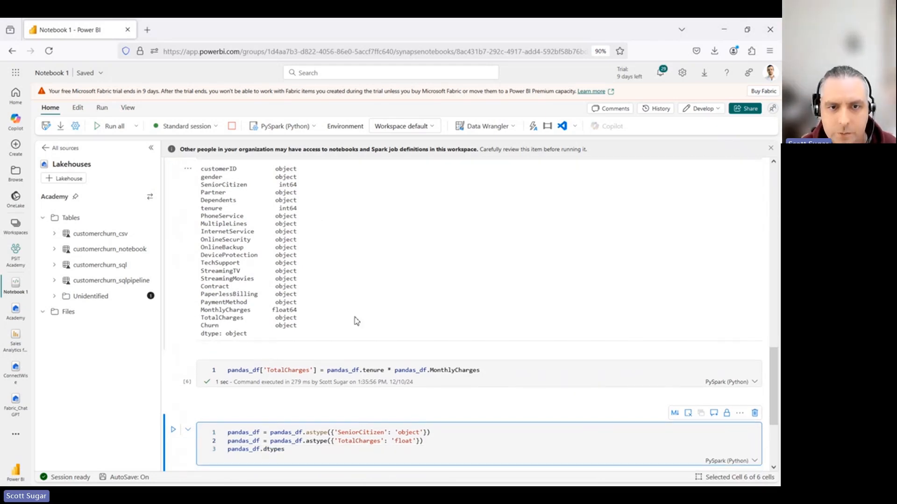
scroll(327, 443, "down", 2)
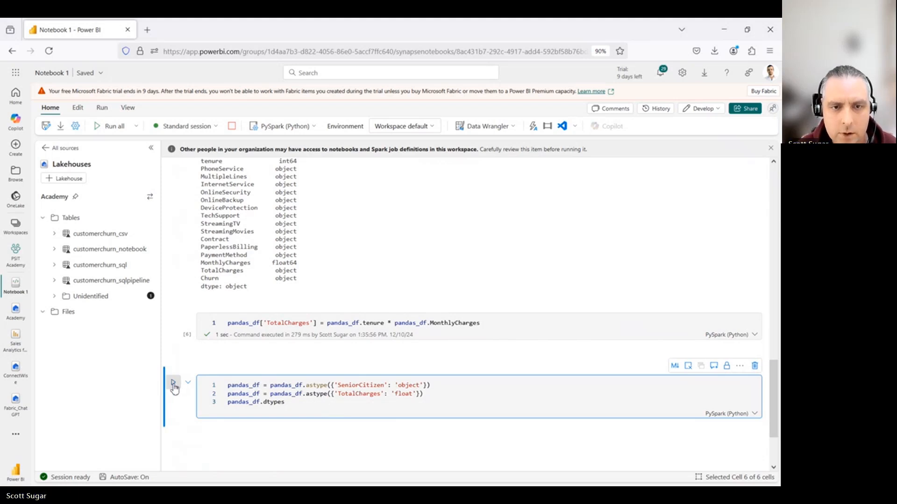
key("ctrl+Return")
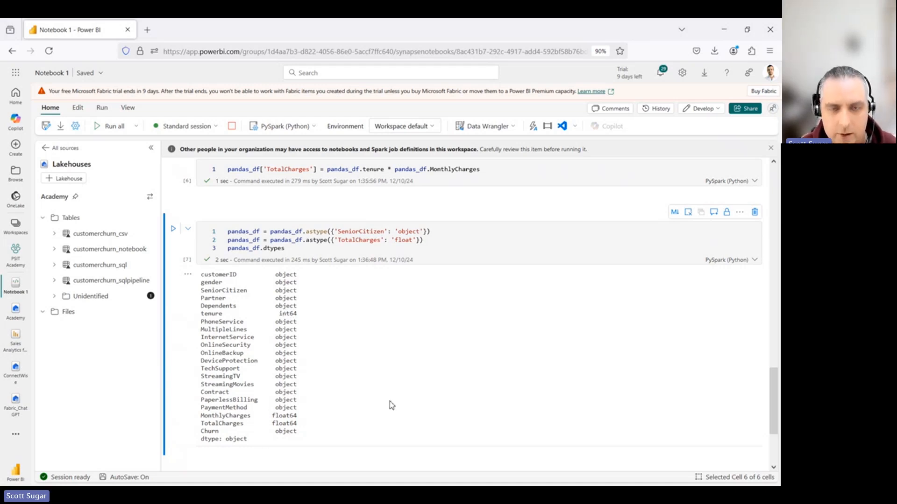
Step: Add a code cell that imports pandas, defines organize_columns(df) with 'Churn' as dependent, calls it on pandas_df and outputs dependent, continuous, categorical
scroll(391, 404, "down", 2)
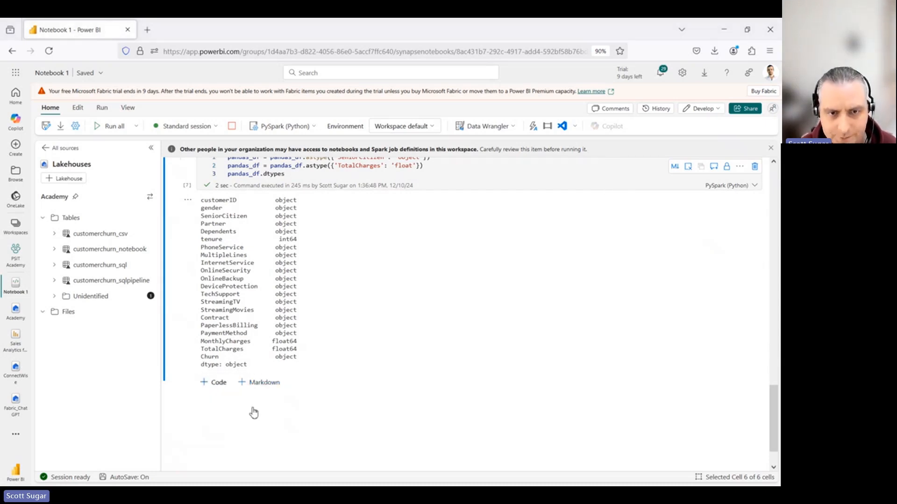
left_click(219, 383)
type("import pandas as pd     def organize_columns(df):         dependent = 'Churn'         categorical = [col for col in df.columns if col not in df.describe().columns]         continuous = [col for col in df.columns if col not in df[categorical]]         categorical.remove(dependent)         categorical.remove('customerID')         df[categorical] = df[categorical].apply(lambda x: pd.Categorical(x))         df = df.astype({dependent: 'category'})         return dependent, continuous, categorical      dependent, continuous, categorical = organize_columns(pandas_df) dependent, continuous, categorical")
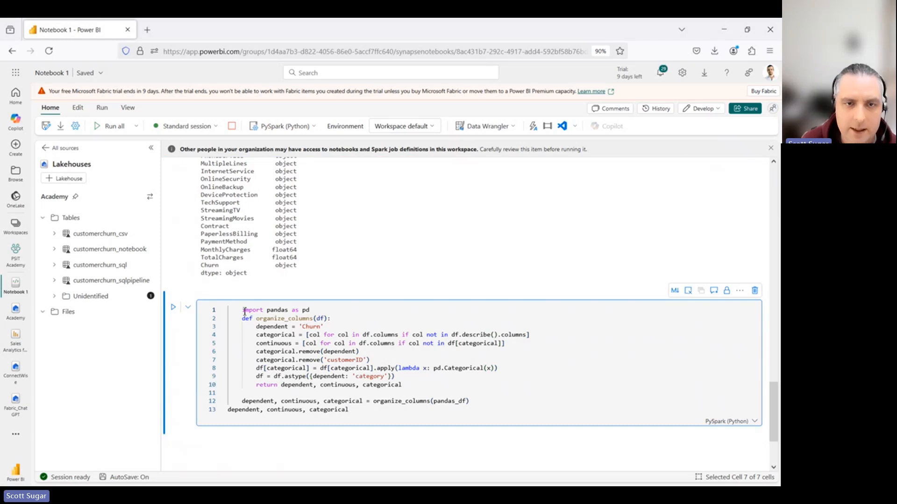
Step: Remove the extra indentation level from the import, the organize_columns function and its call in the new cell
left_click(243, 310)
key("BackSpace")
key("Down")
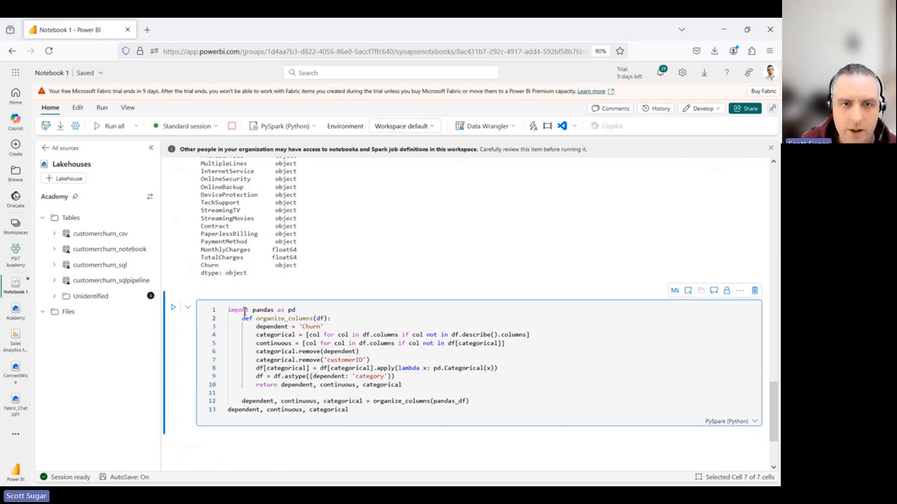
key("shift+Tab")
key("Down")
key("shift+Tab")
key("Down")
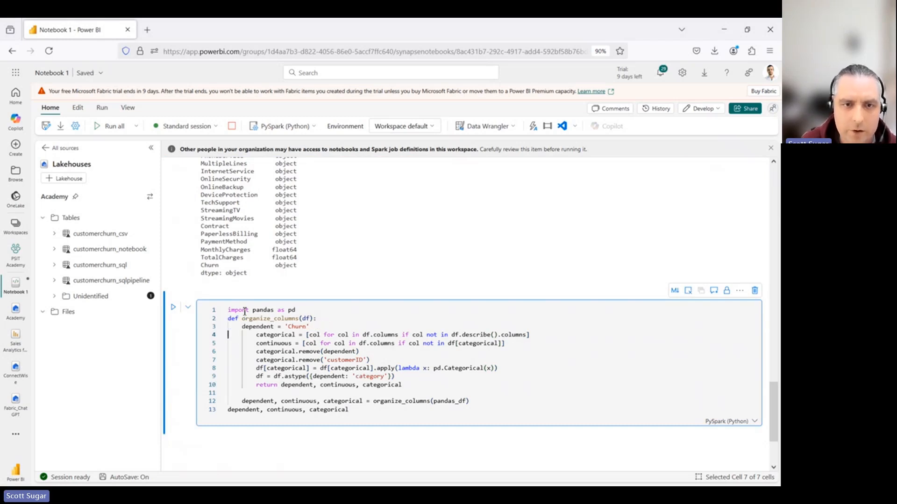
key("shift+Tab")
key("shift+Tab")
key("Down")
key("shift+Tab")
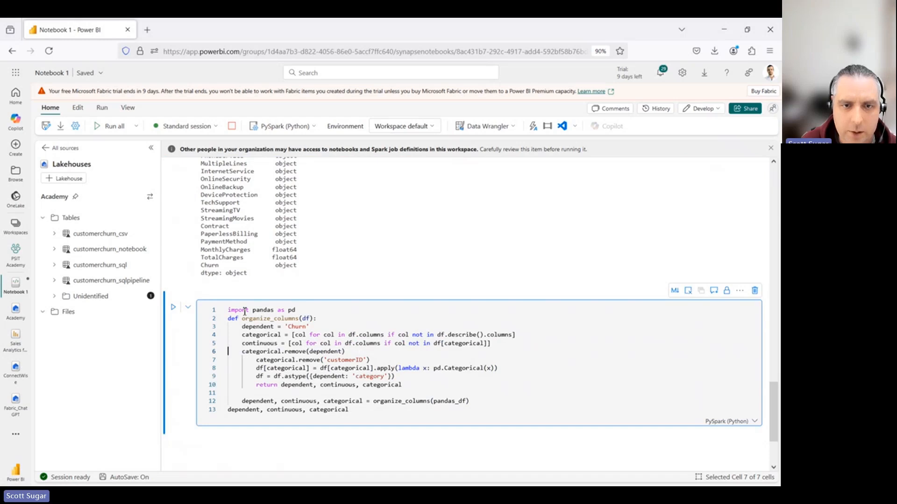
key("Down")
key("shift+Tab")
key("shift+Tab")
key("Down")
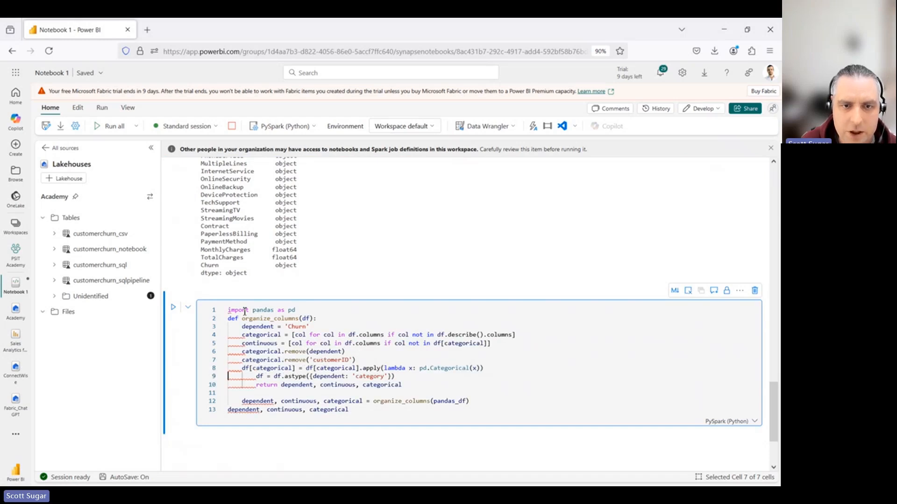
key("shift+Tab")
key("shift+Tab")
key("Down")
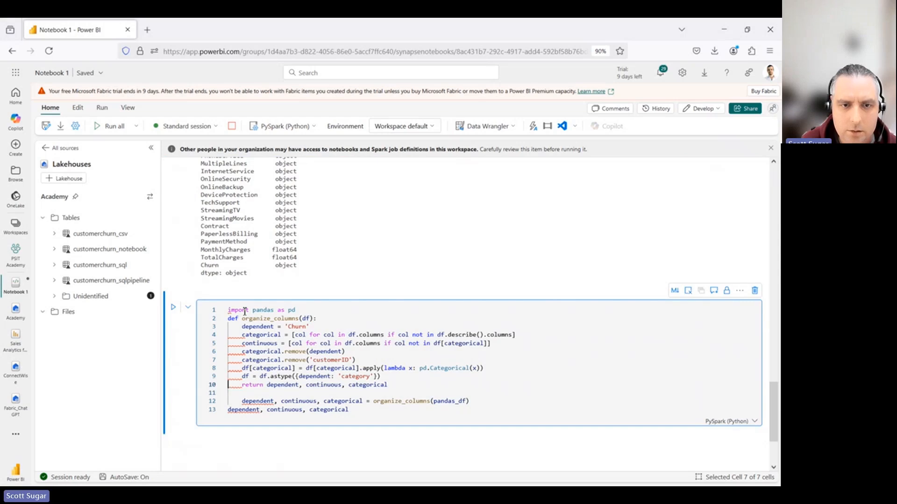
key("Down")
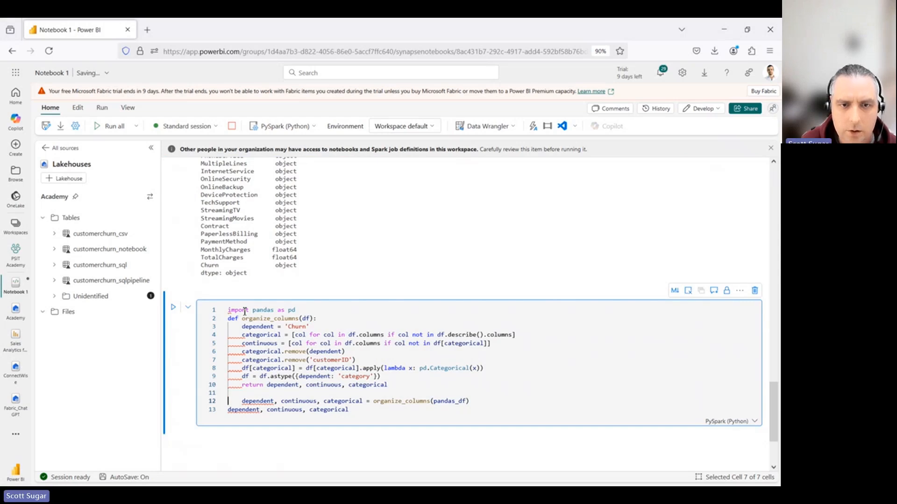
key("BackSpace")
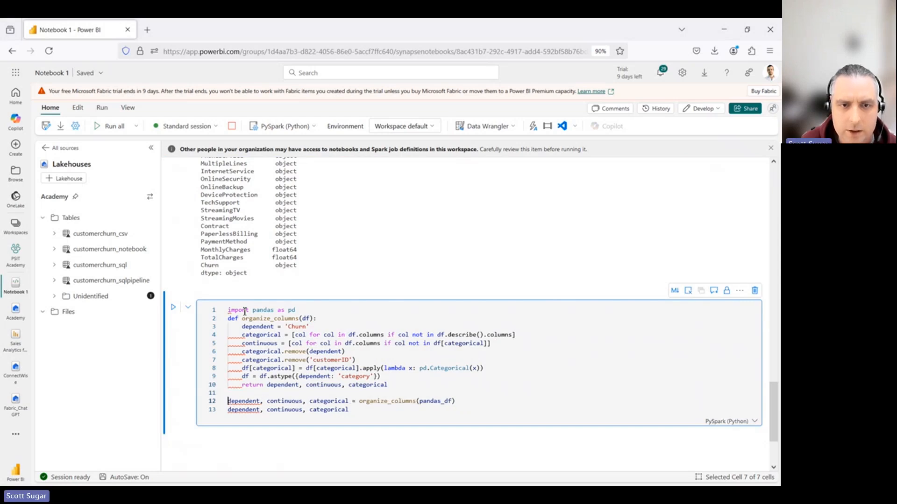
Step: Redo the indentation of the categorical assignment on line 4 so it aligns with the rest of the function body
key("Up")
key("Up")
key("Up")
key("Up")
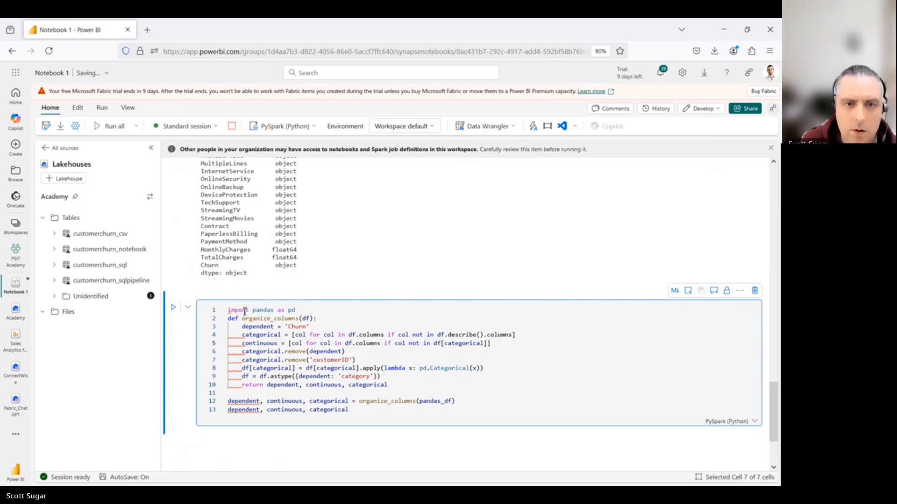
key("Up")
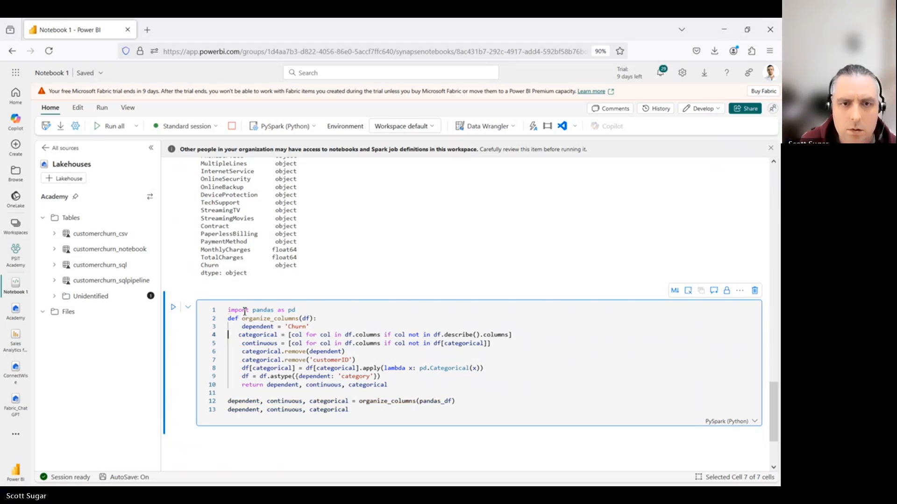
Step: Review how organize_columns defines dependent, categorical and continuous, comparing them with the column data types in the output above
left_click(297, 319)
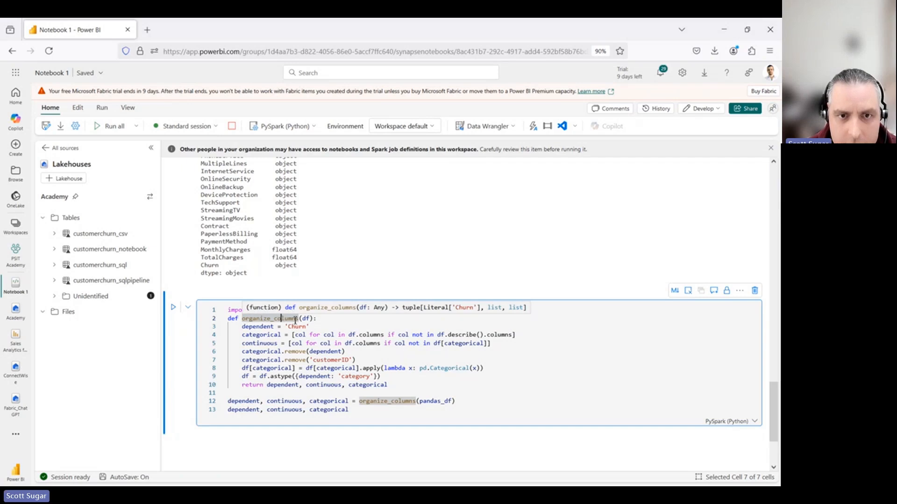
left_click(266, 327)
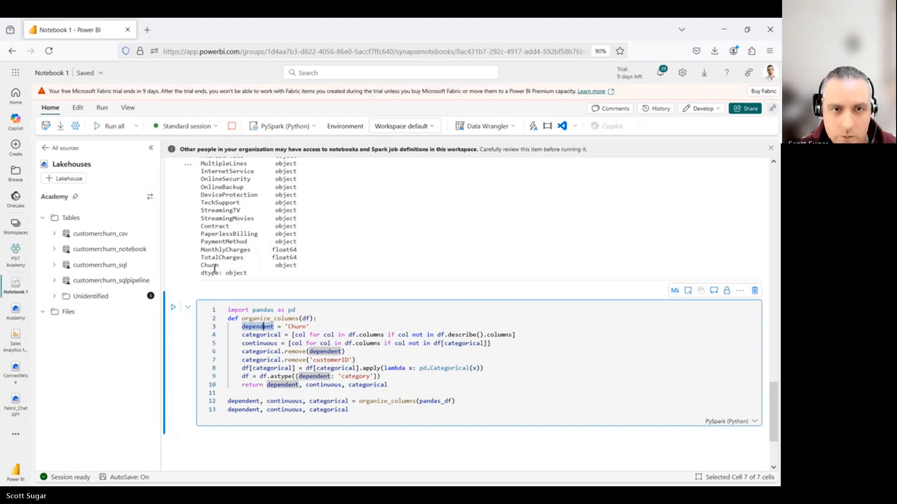
left_click(268, 335)
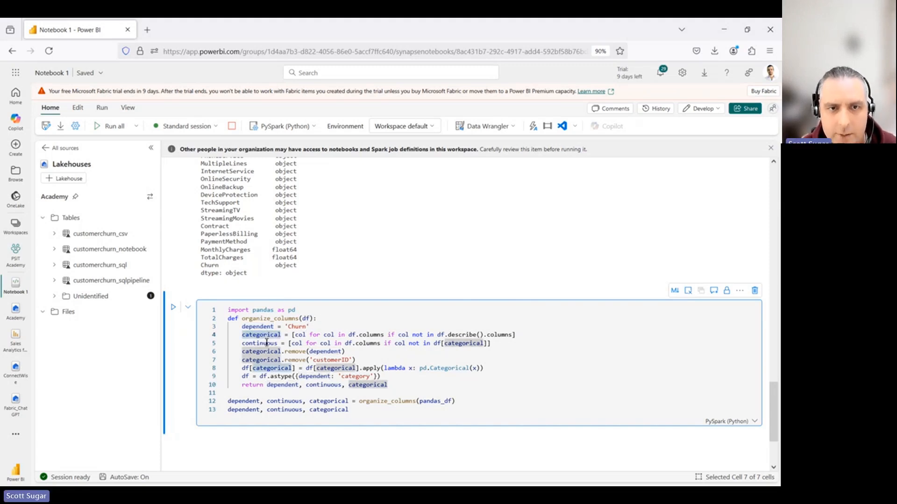
left_click(267, 344)
scroll(257, 242, "up", 1)
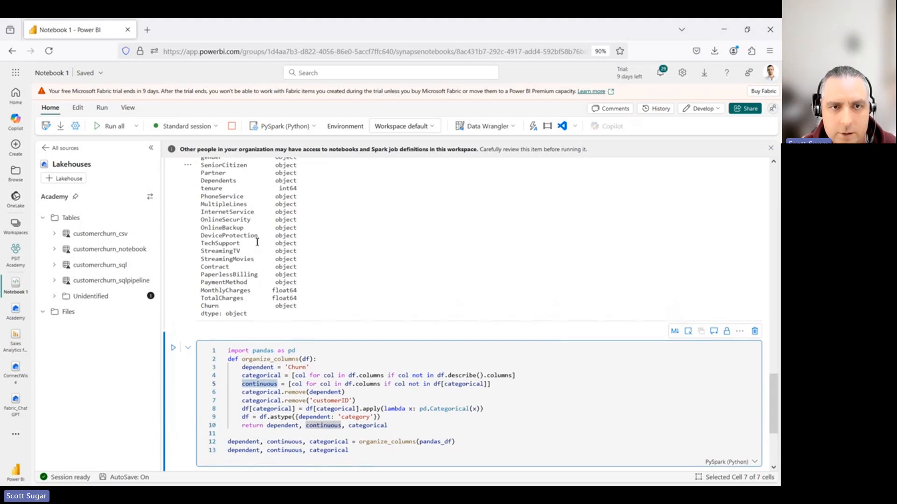
scroll(257, 241, "up", 1)
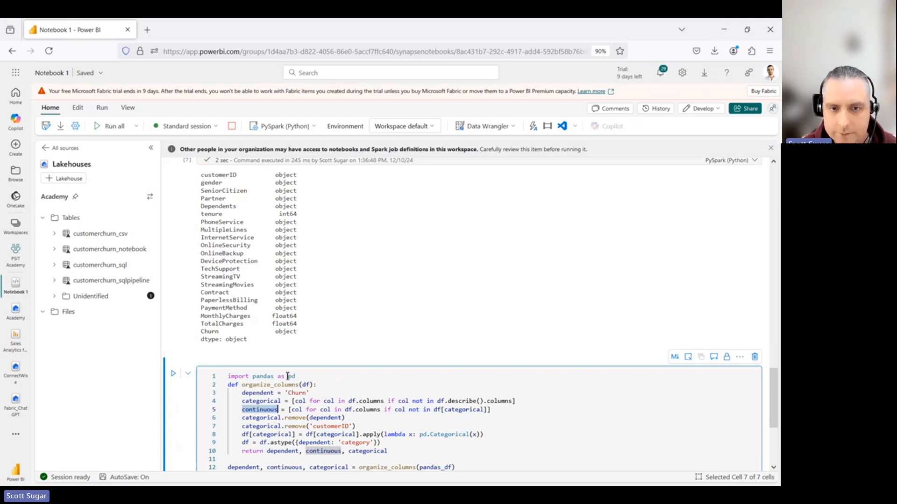
key("ctrl+End")
key("Return")
type("dependent, continuous, categorical")
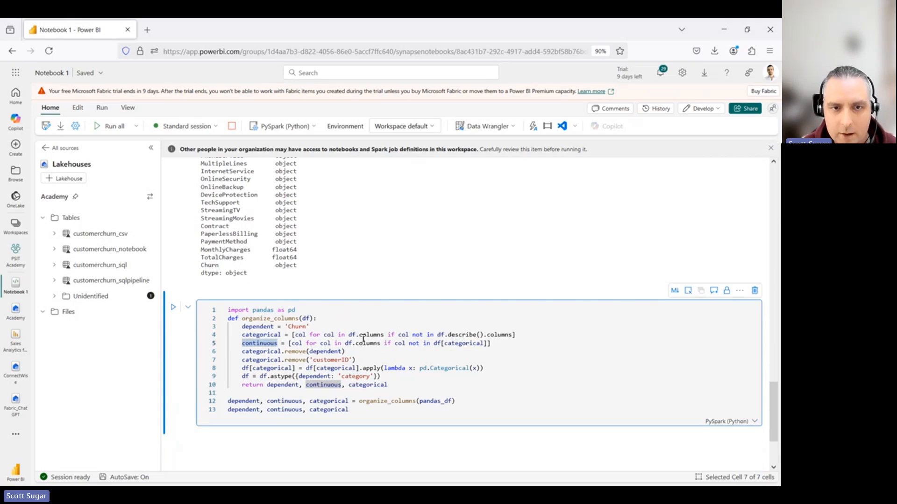
Step: Review the categorical and continuous lists and the three variables assigned from the organize_columns(pandas_df) call
left_click(270, 335)
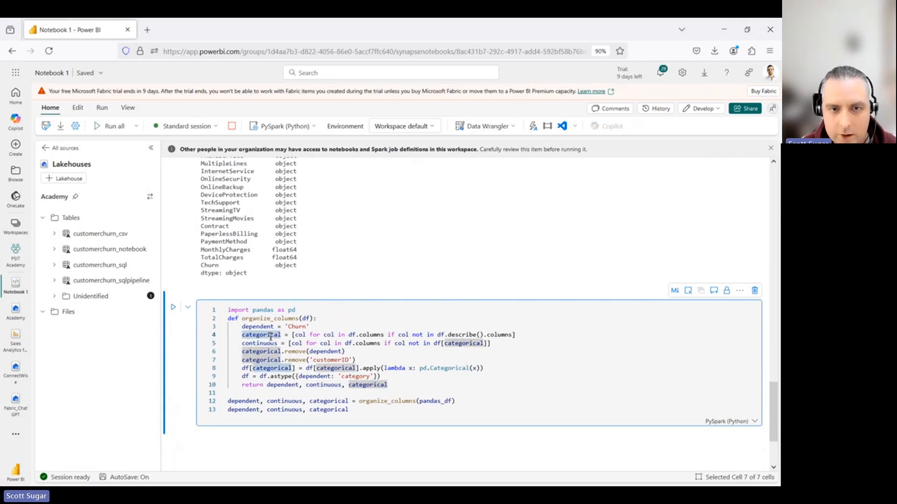
left_click(270, 344)
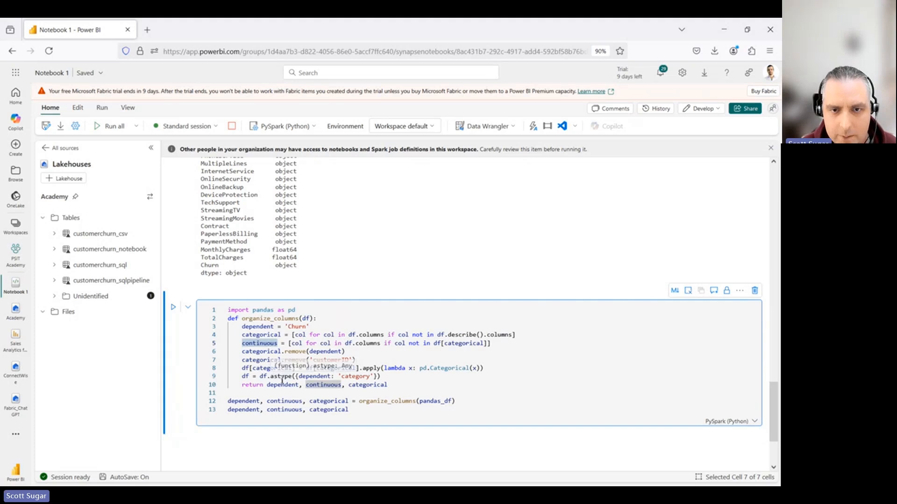
left_click(237, 401)
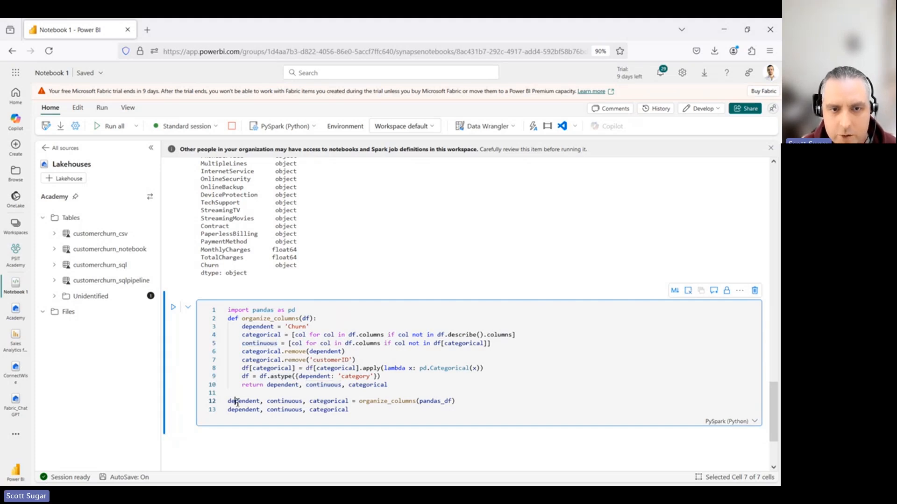
left_click(285, 401)
left_click(245, 402)
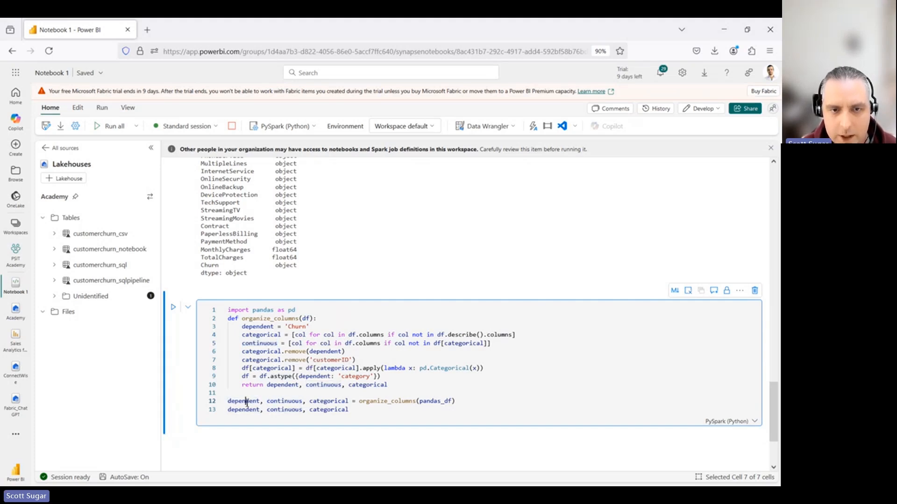
left_click(289, 402)
left_click(329, 402)
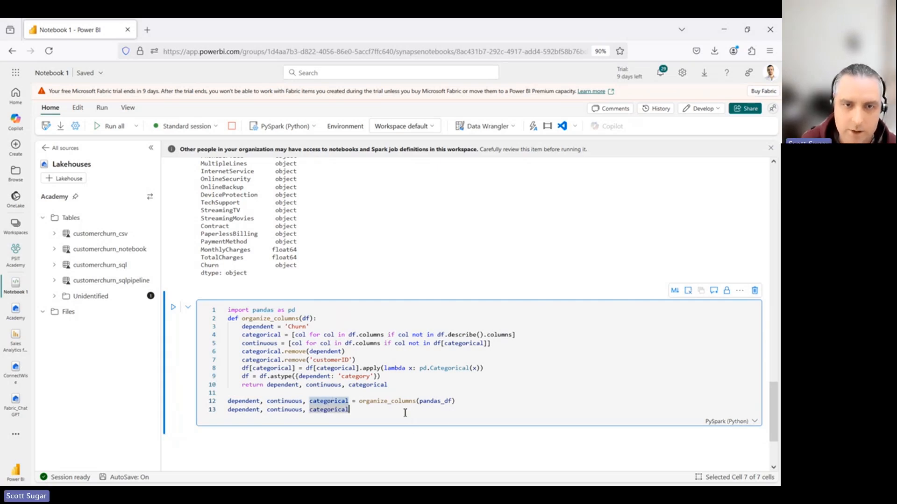
Step: Run the organize_columns cell and check which columns are returned as dependent, continuous and categorical
key("ctrl+Return")
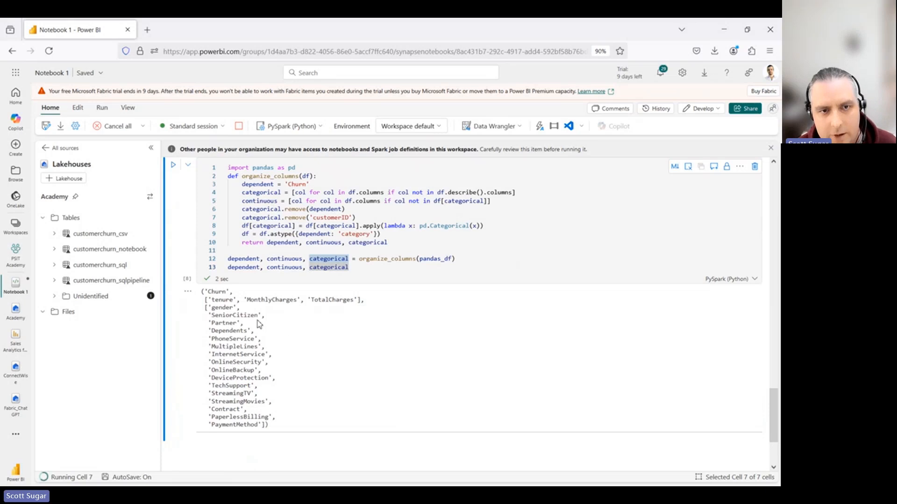
left_click_drag(231, 295, 204, 295)
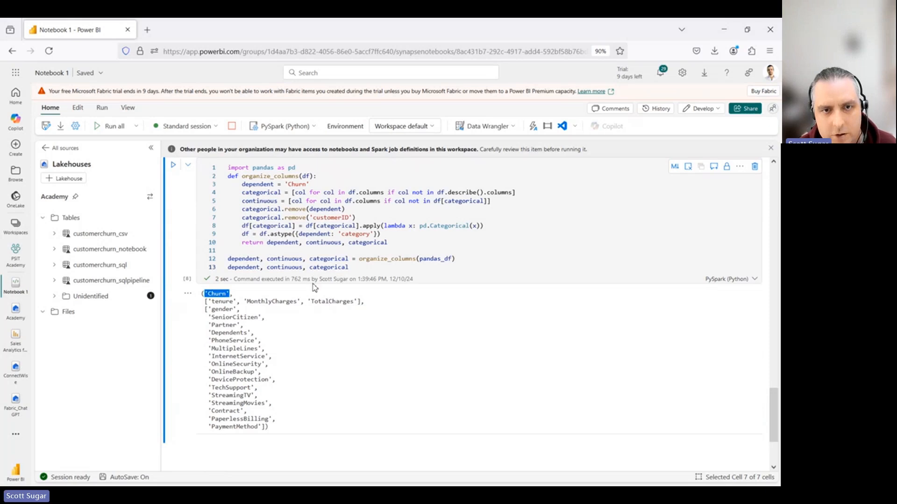
left_click_drag(267, 260, 303, 262)
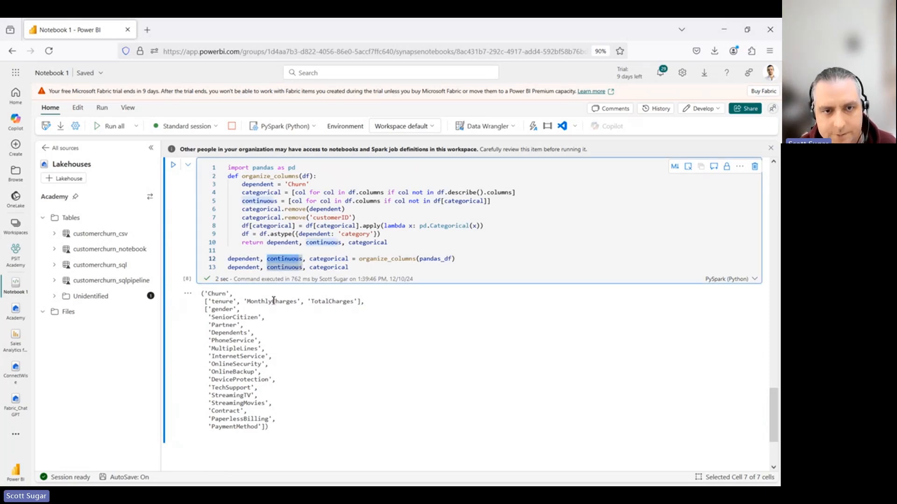
left_click(225, 320)
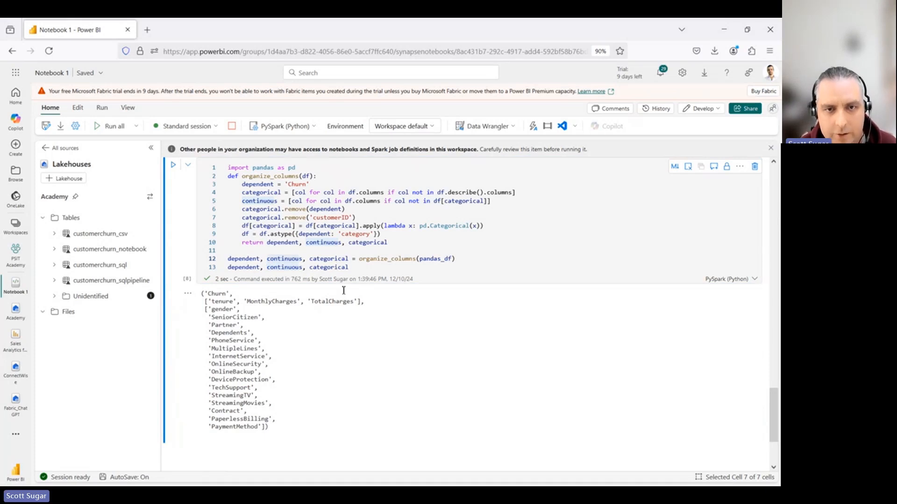
left_click(335, 267)
scroll(337, 393, "down", 1)
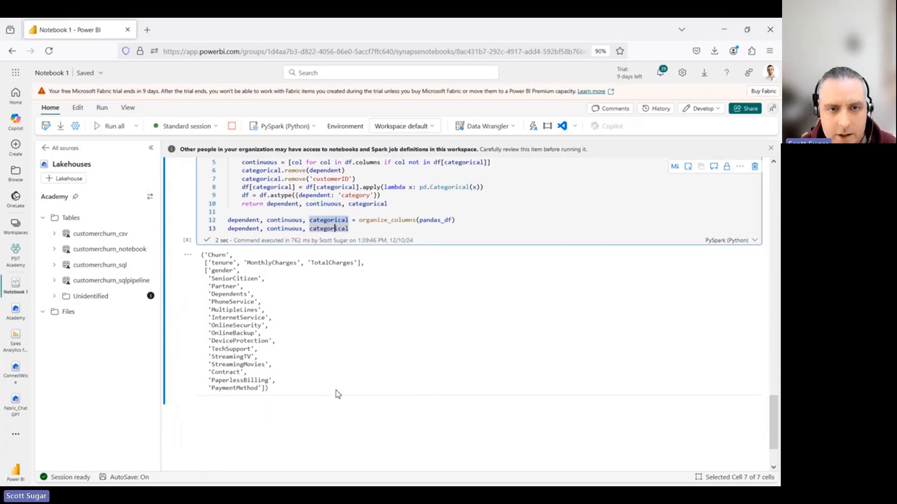
scroll(338, 394, "up", 2)
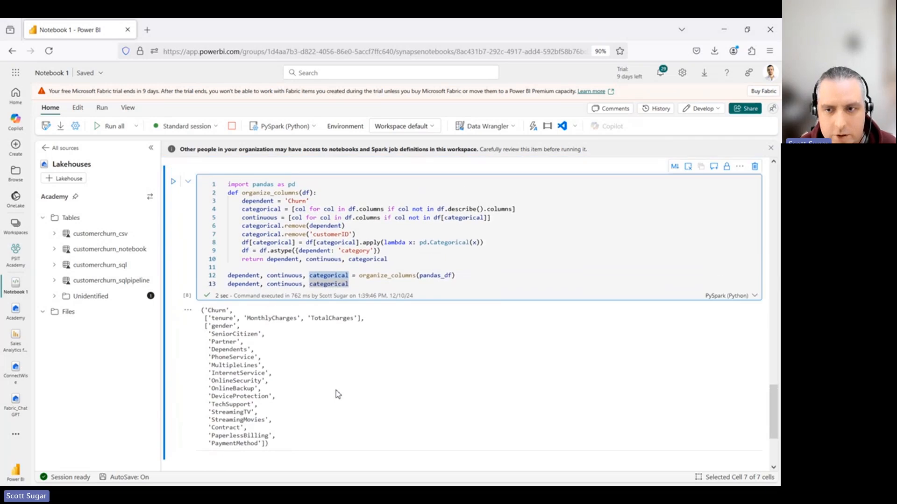
Step: Create a new Dataflow Gen2 in the PSIT Academy workspace
scroll(338, 395, "up", 1)
scroll(338, 395, "down", 1)
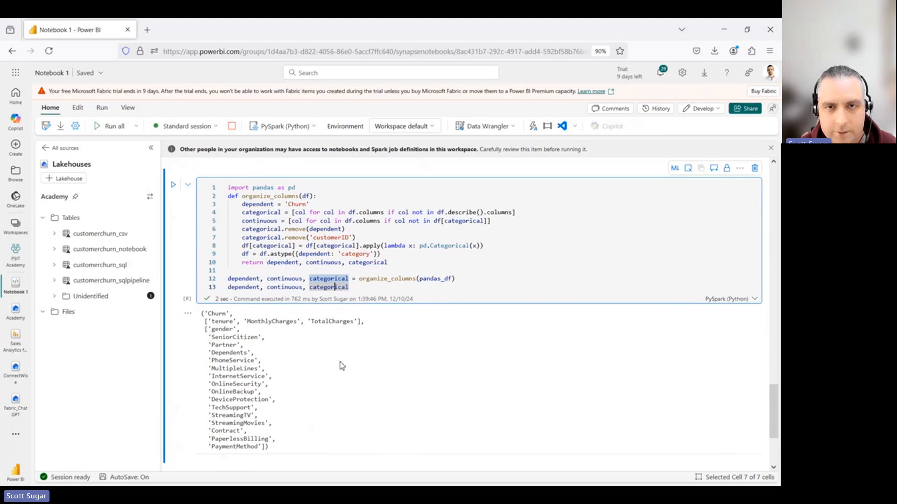
left_click(15, 310)
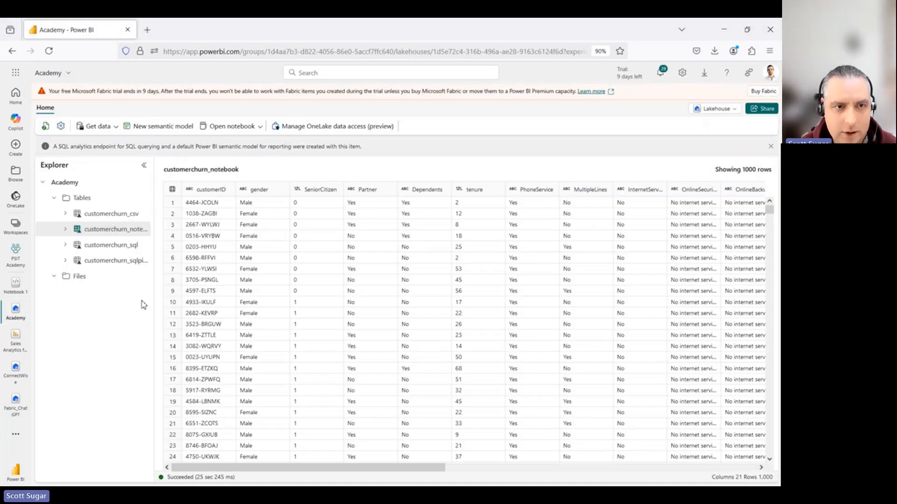
left_click(13, 259)
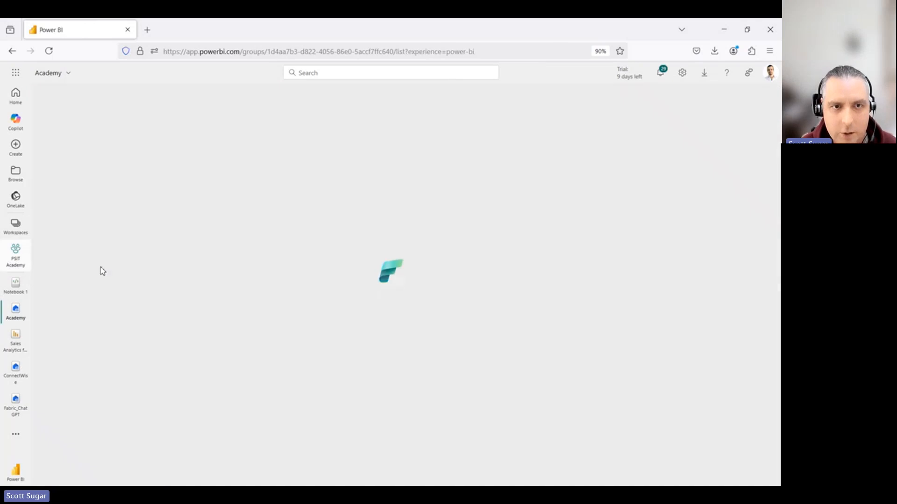
scroll(161, 318, "down", 1)
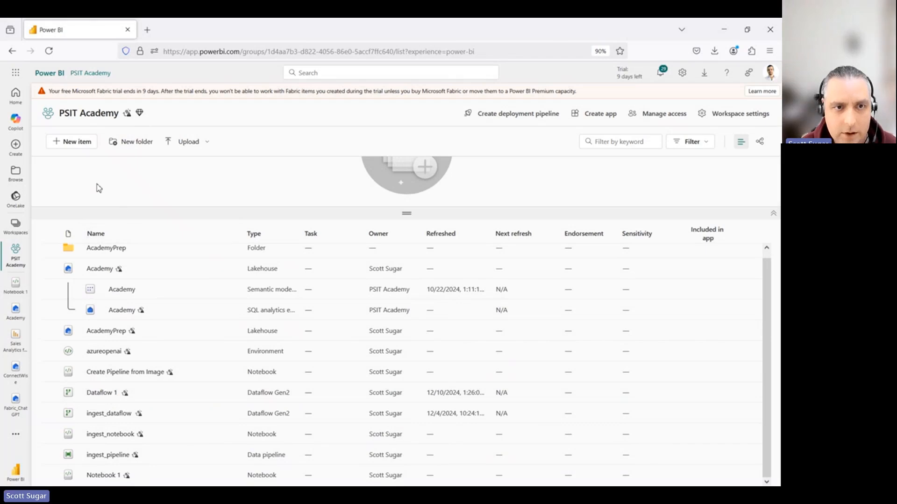
left_click(75, 142)
scroll(506, 387, "down", 5)
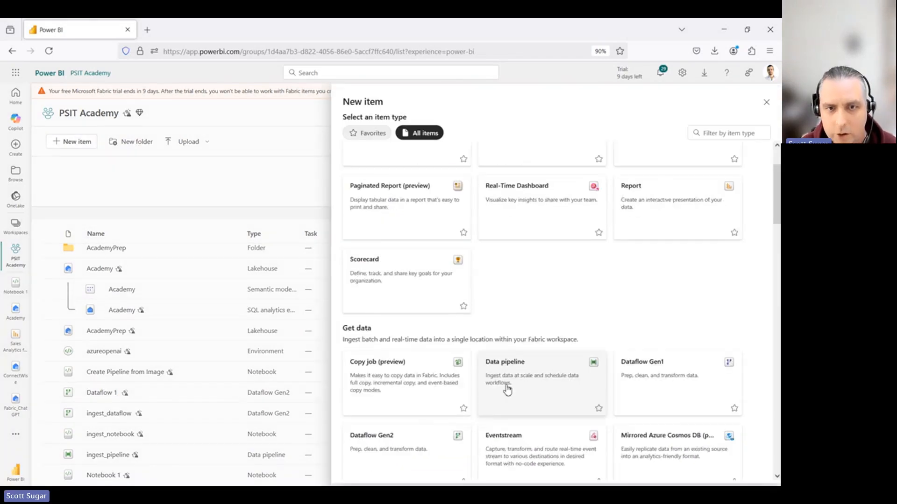
scroll(508, 392, "down", 2)
key("Escape")
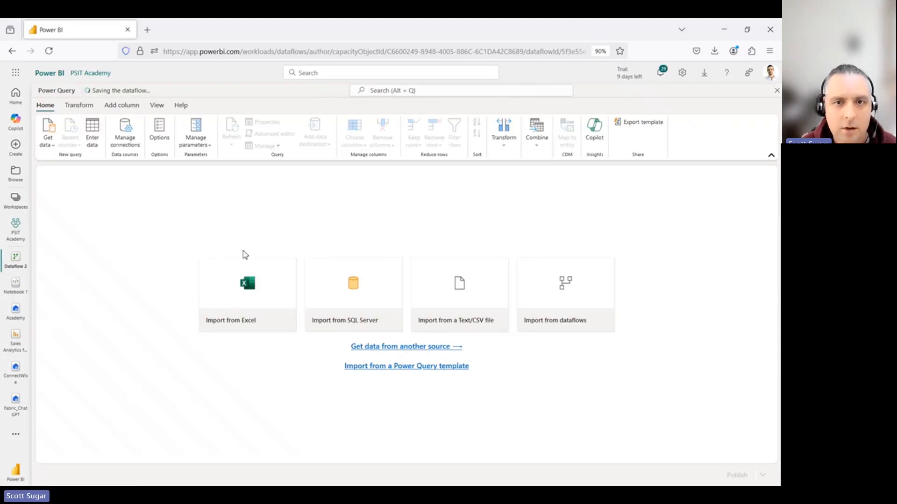
Step: Load the silver_customerchurn table from the Academy lakehouse into the dataflow and duplicate its query
left_click(46, 141)
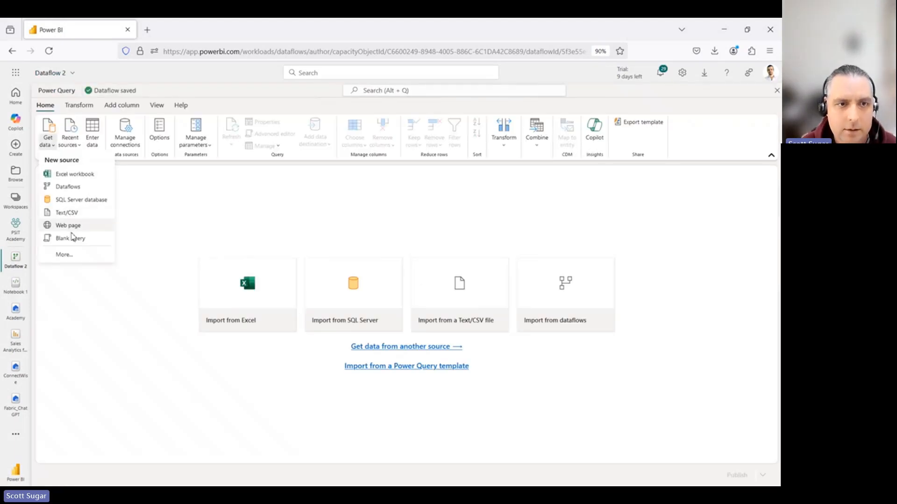
left_click(65, 254)
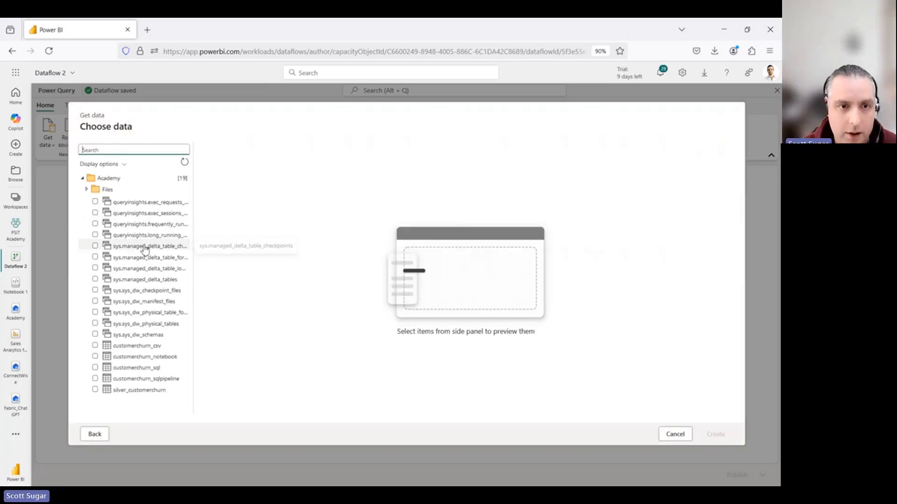
left_click(95, 390)
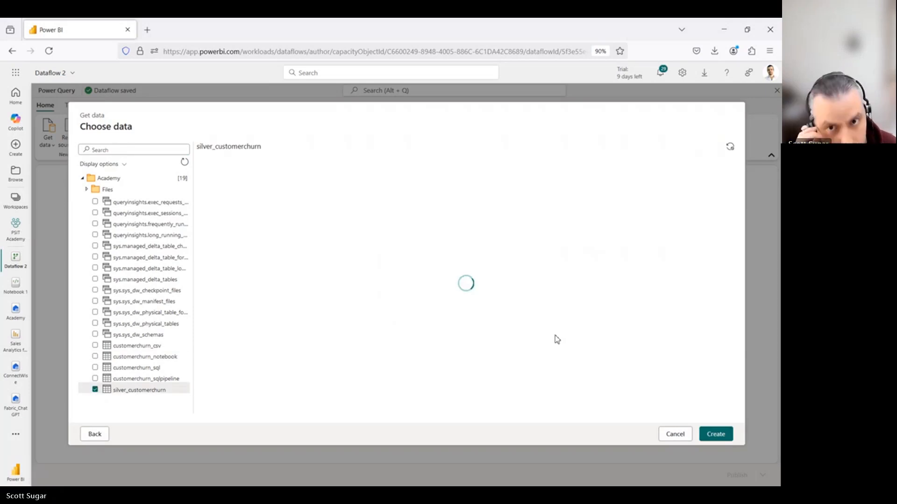
left_click(709, 434)
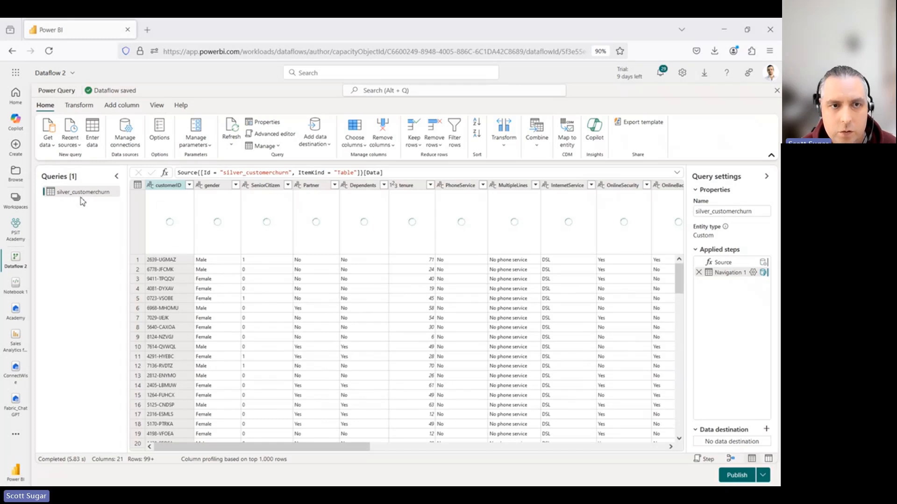
right_click(80, 196)
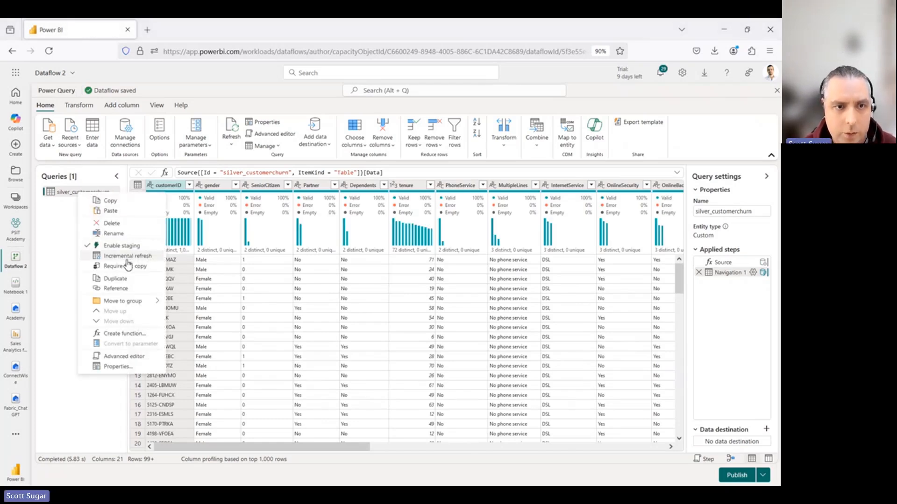
left_click(121, 278)
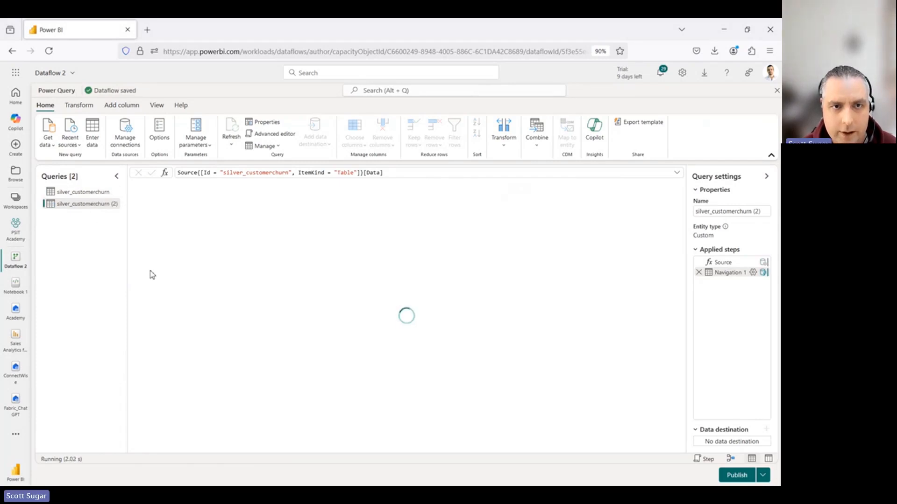
Step: Remove the tenure, MonthlyCharges and TotalCharges columns from the original silver_customerchurn query
left_click(93, 192)
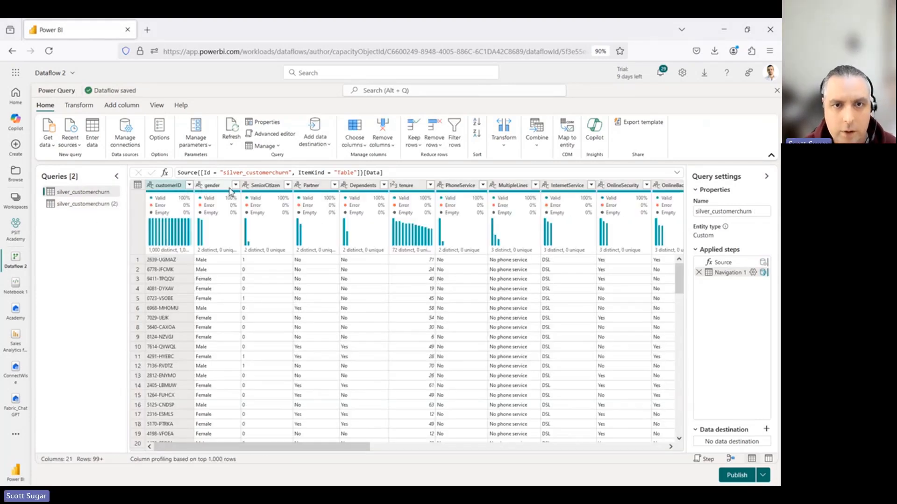
left_click(405, 186)
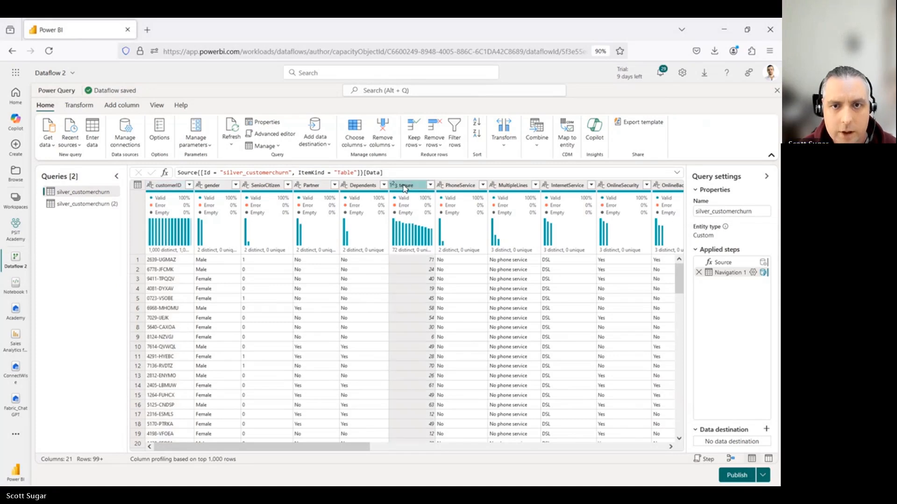
left_click_drag(338, 449, 634, 449)
left_click(546, 186, "ctrl")
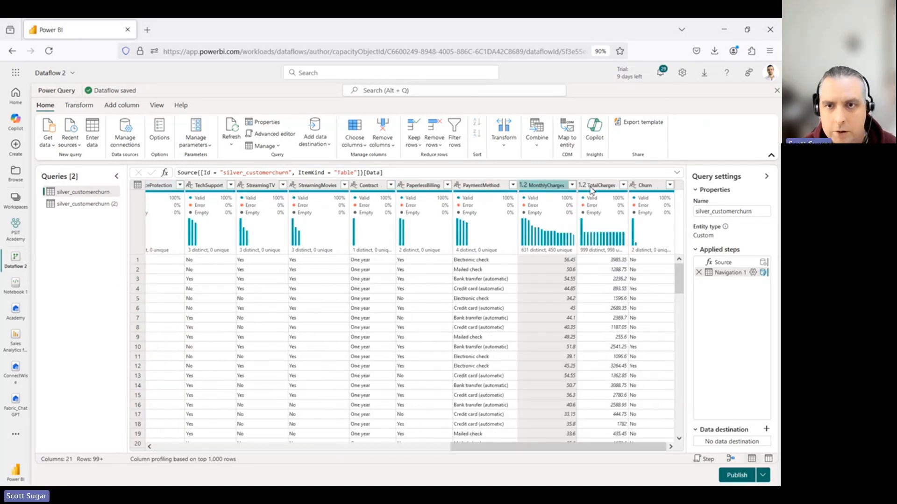
left_click(600, 187, "ctrl")
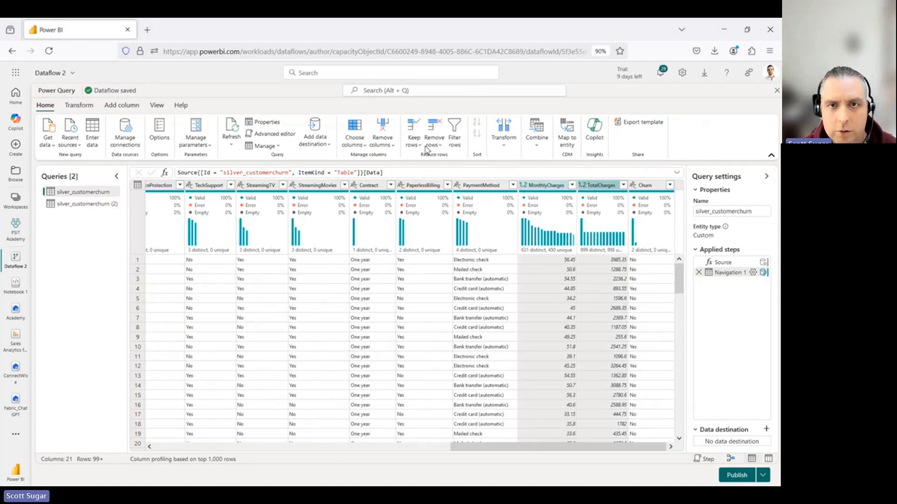
left_click(383, 129)
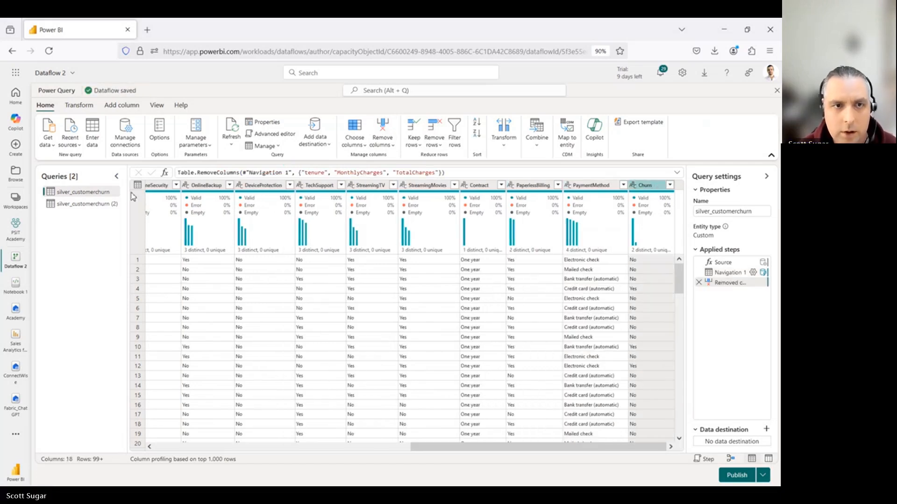
Step: Rename the silver_customerchurn query without the numeric columns as dim_customer
right_click(83, 196)
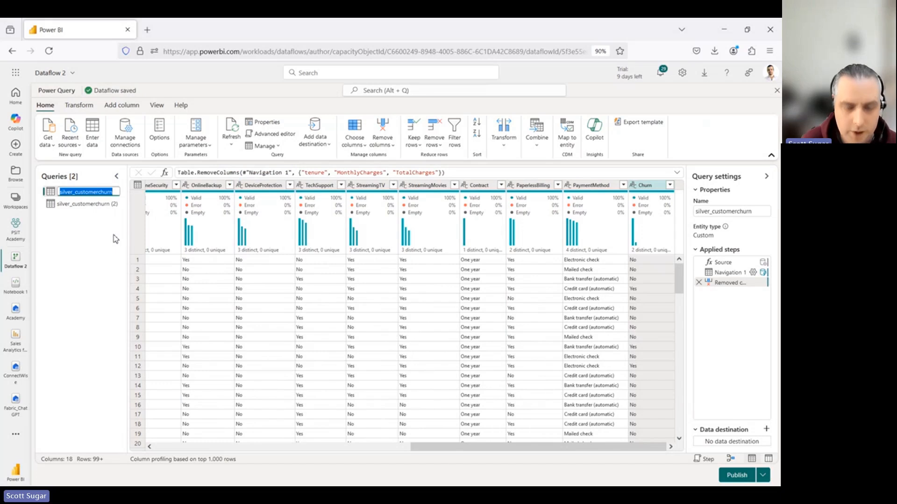
type("dim")
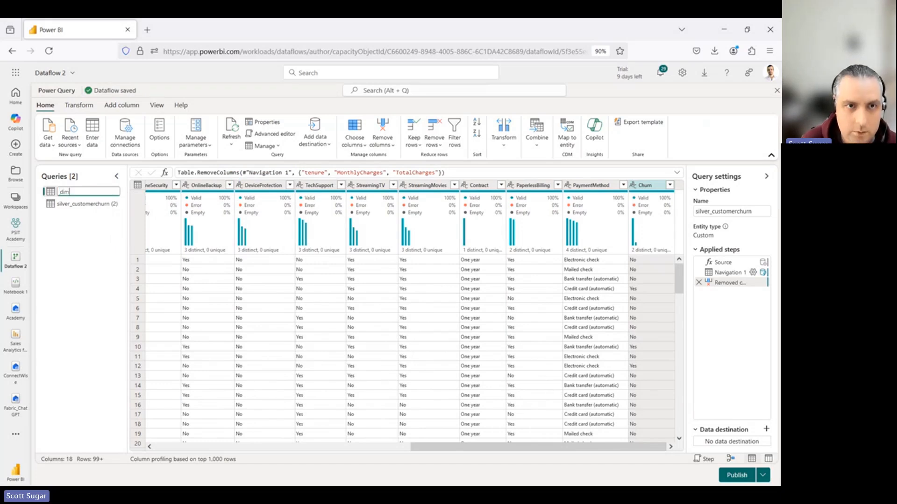
key("Escape")
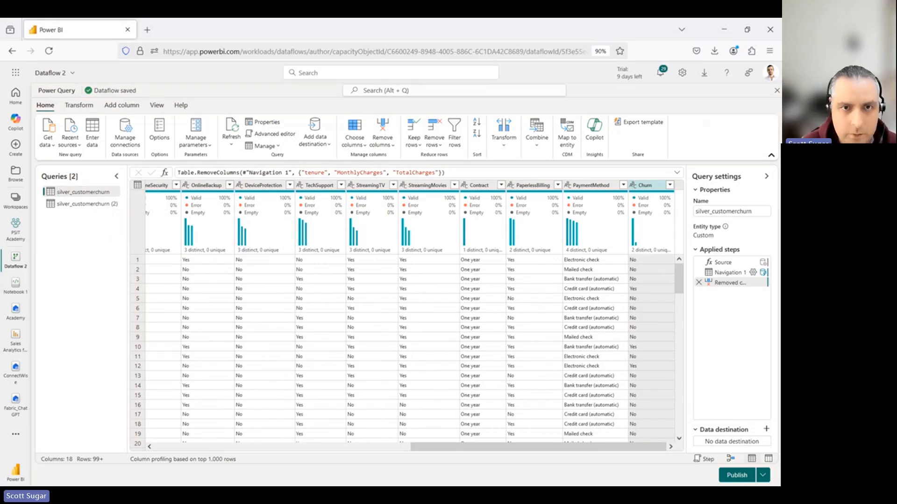
left_click_drag(525, 448, 215, 443)
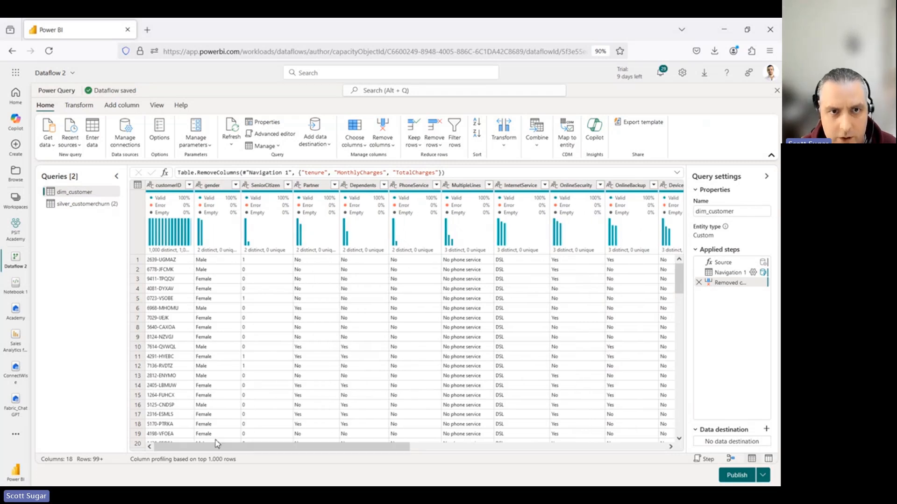
Step: Keep only tenure, MonthlyCharges, TotalCharges and customerID in the silver_customerchurn (2) query by removing all other columns
left_click(85, 205)
left_click(218, 210)
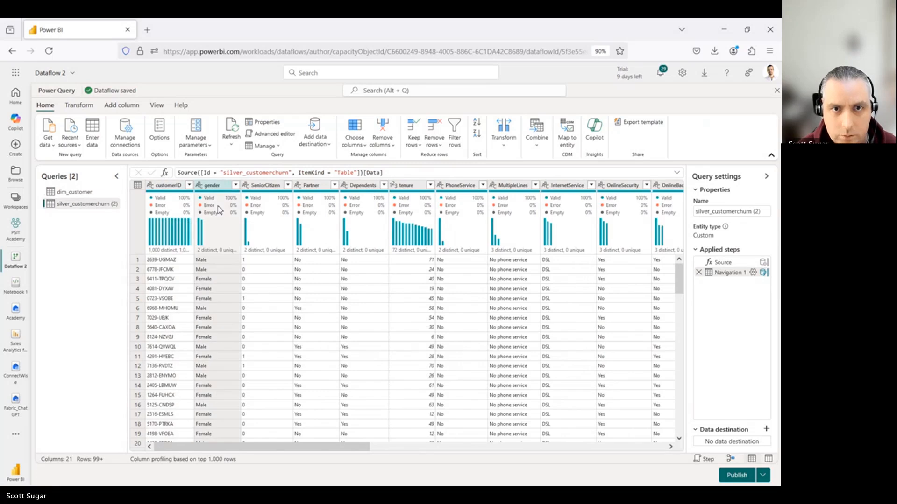
left_click(405, 185)
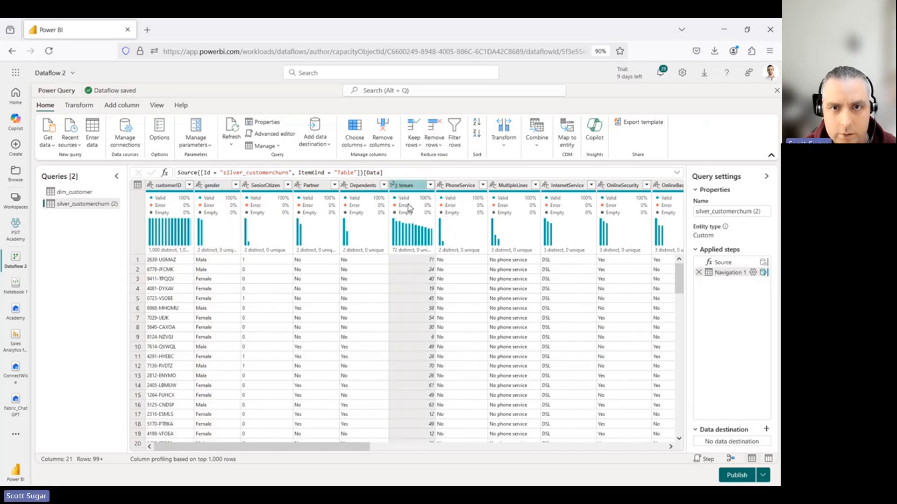
left_click_drag(357, 446, 652, 473)
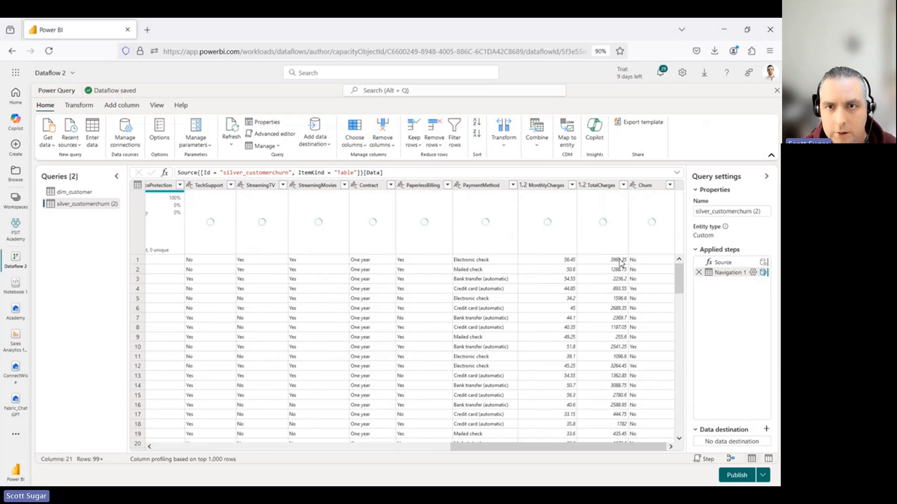
left_click(547, 188)
left_click(592, 190, "ctrl")
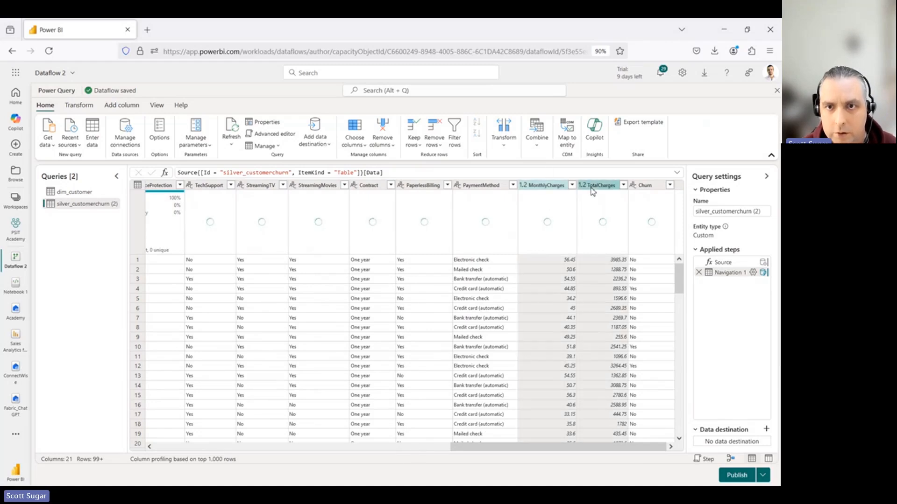
left_click_drag(541, 448, 119, 448)
left_click(173, 187)
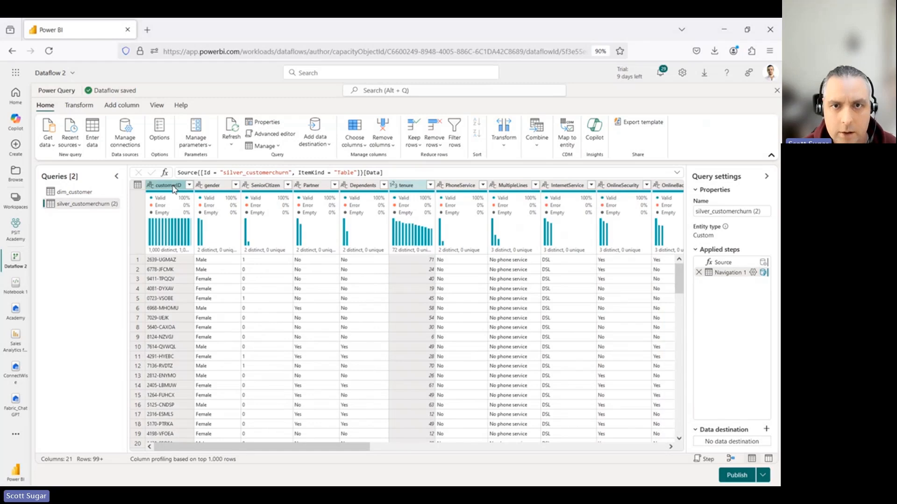
left_click(390, 146)
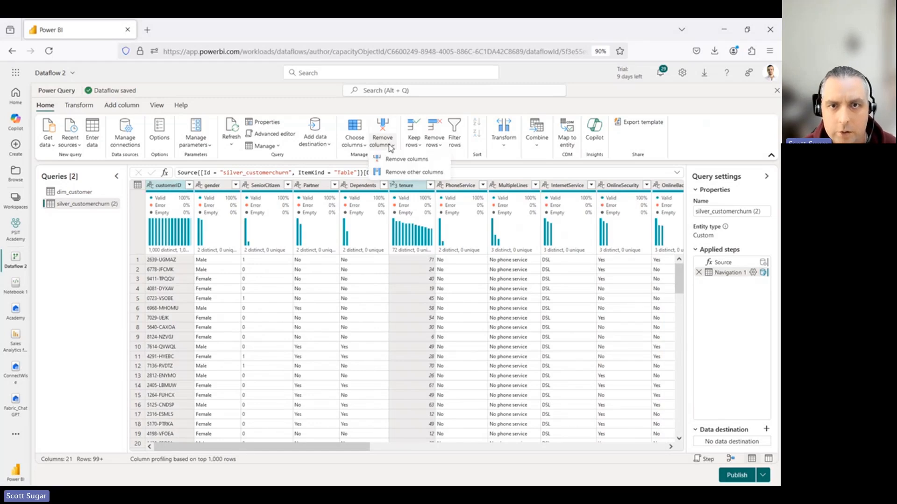
left_click(406, 172)
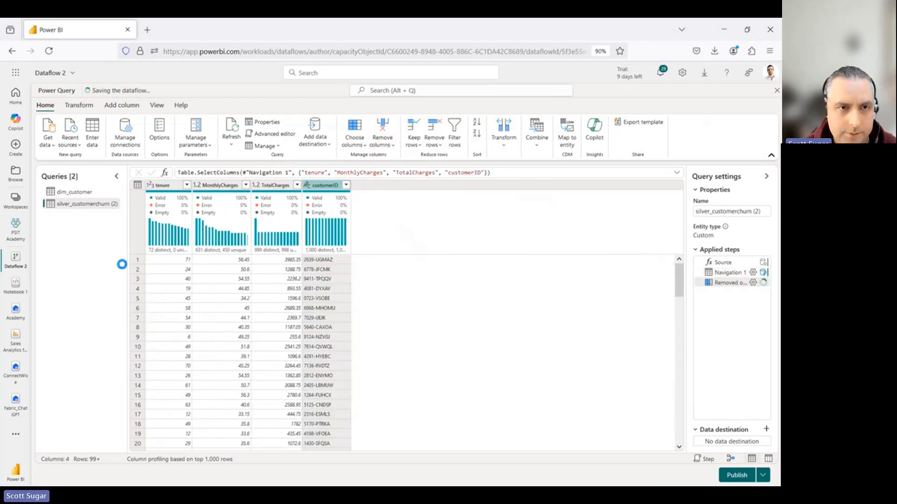
Step: Rename the silver_customerchurn (2) query as fact_customer
double_click(85, 204)
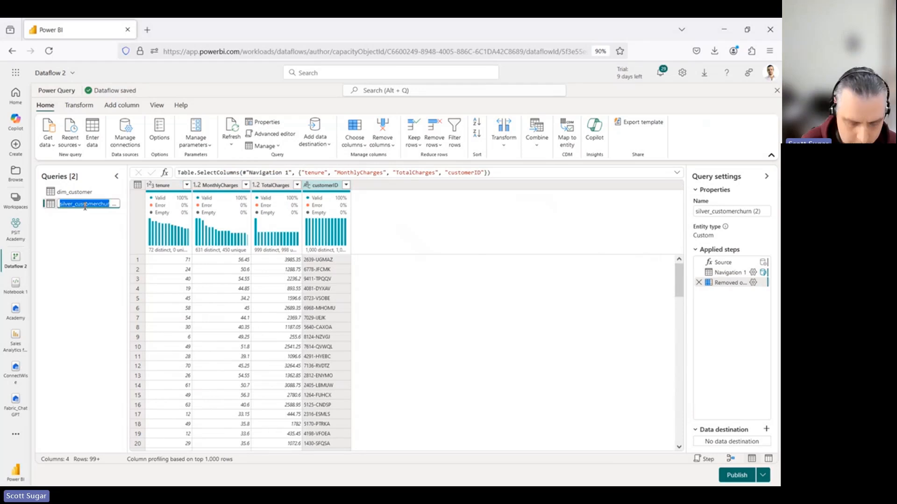
type("fact_customer")
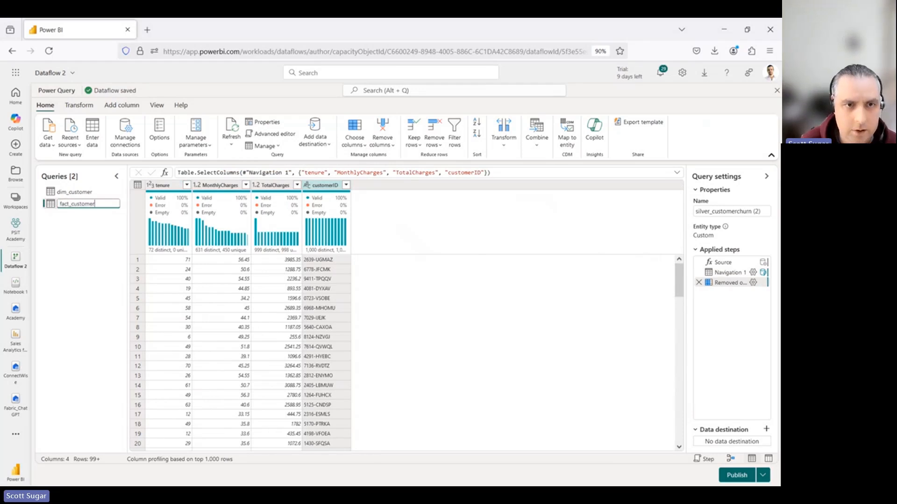
key("Return")
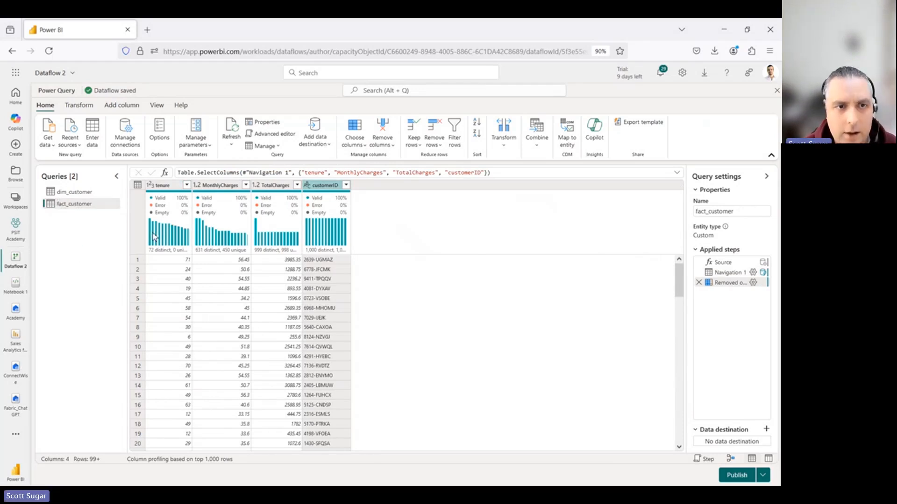
Step: Set the fact_customer query's data destination to a new fact_customer table in the PSIT Academy workspace's Academy lakehouse, using automatic settings
left_click(65, 196)
left_click(69, 204)
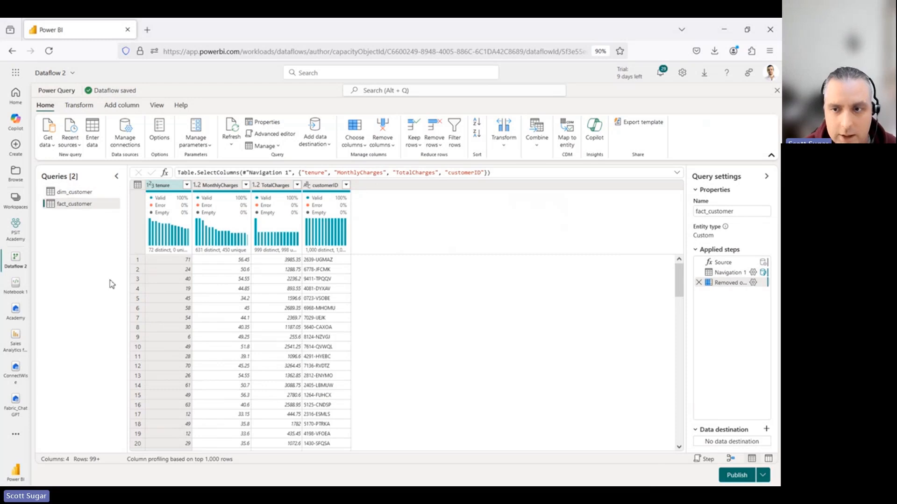
left_click(766, 429)
left_click(714, 387)
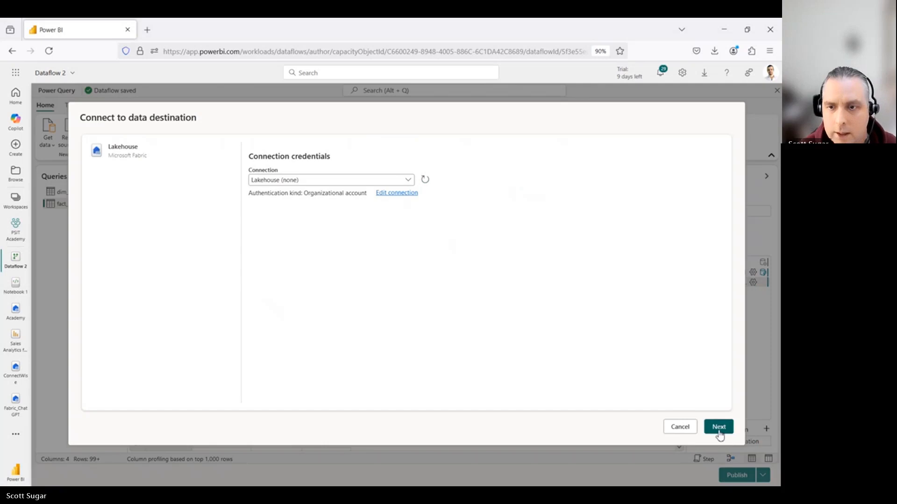
left_click(718, 427)
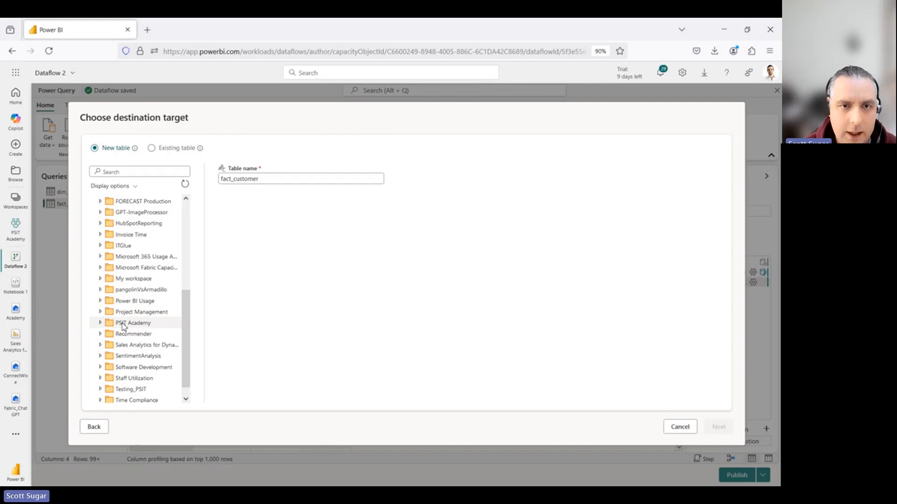
left_click(124, 326)
double_click(112, 325)
left_click(133, 334)
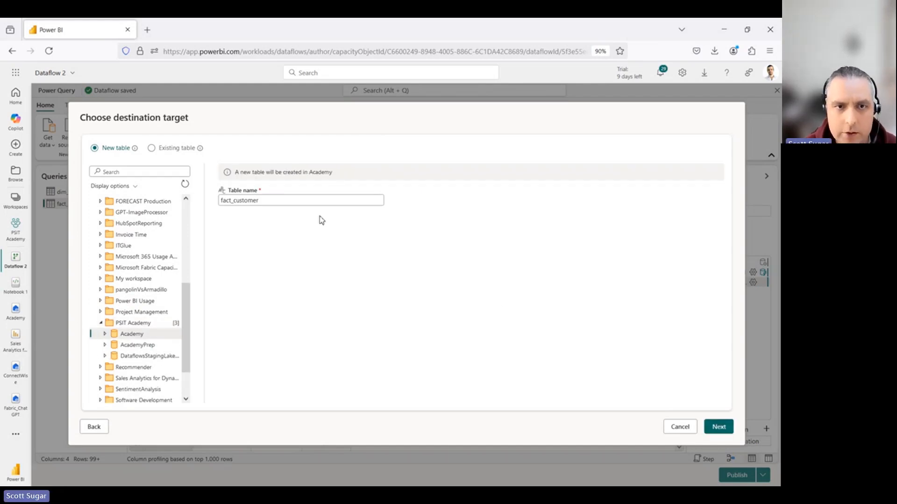
left_click(718, 426)
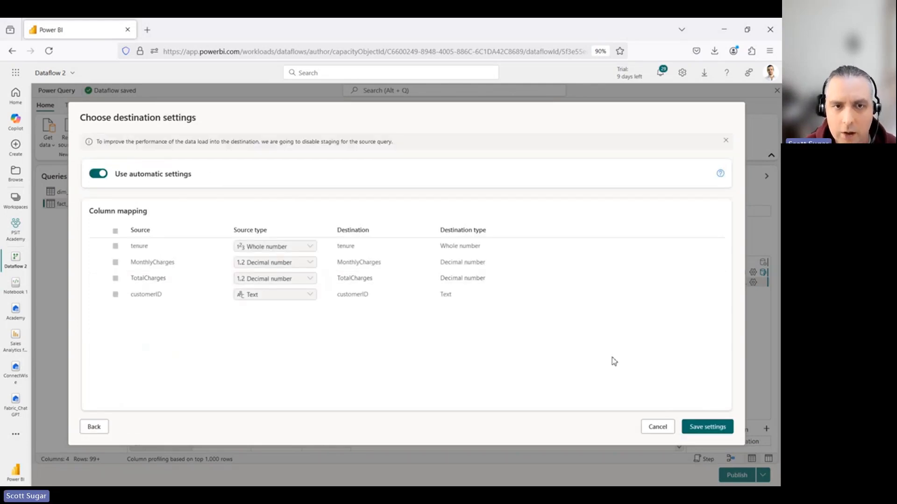
left_click(708, 427)
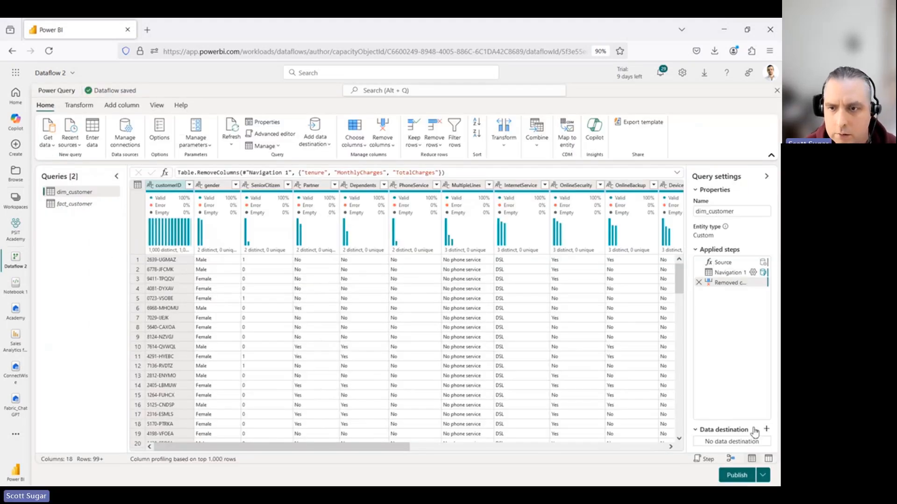
Step: Set the dim_customer query's data destination to a new dim_customer table in the PSIT Academy workspace's Academy lakehouse, using automatic settings
left_click(766, 429)
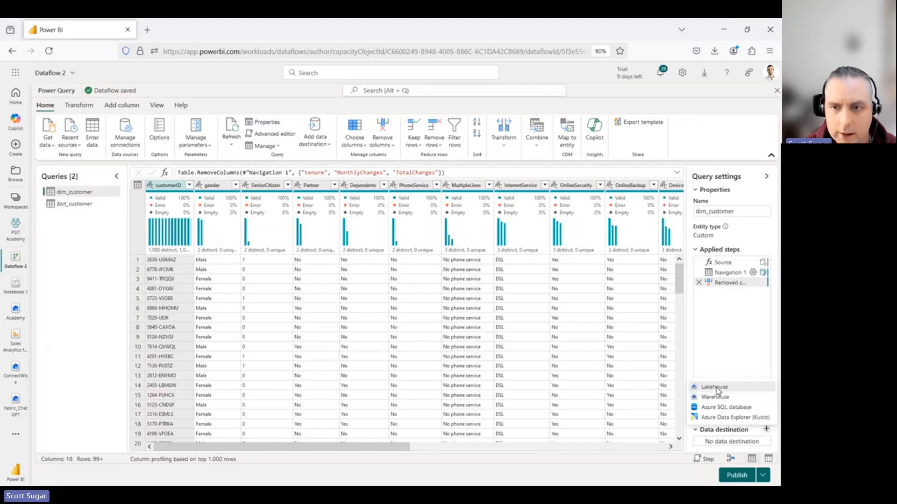
left_click(715, 389)
left_click(719, 426)
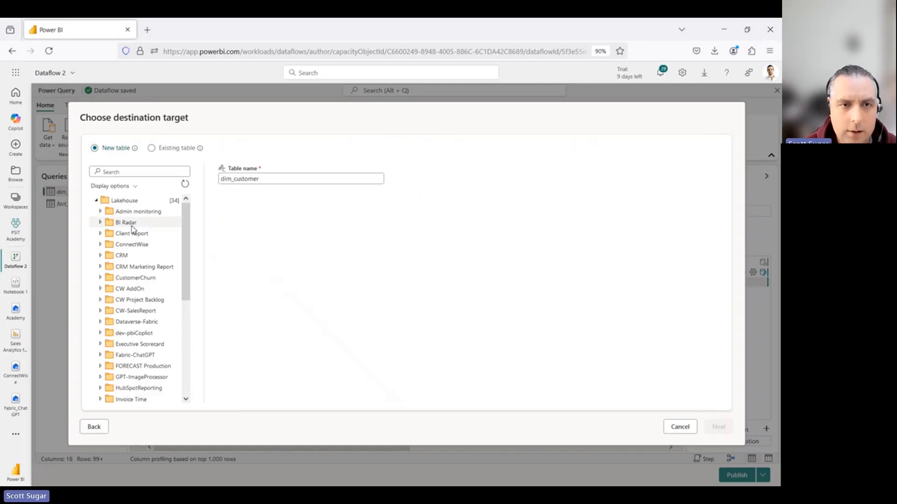
scroll(123, 306, "down", 2)
scroll(125, 308, "down", 1)
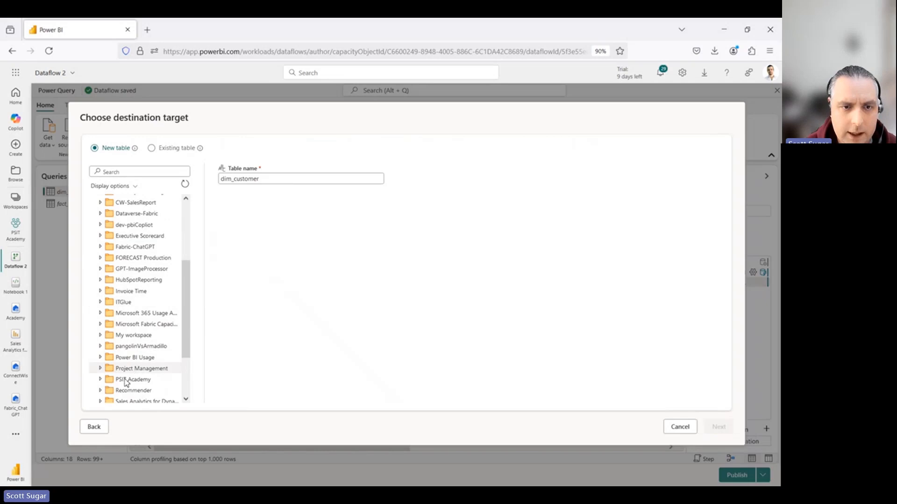
left_click(125, 381)
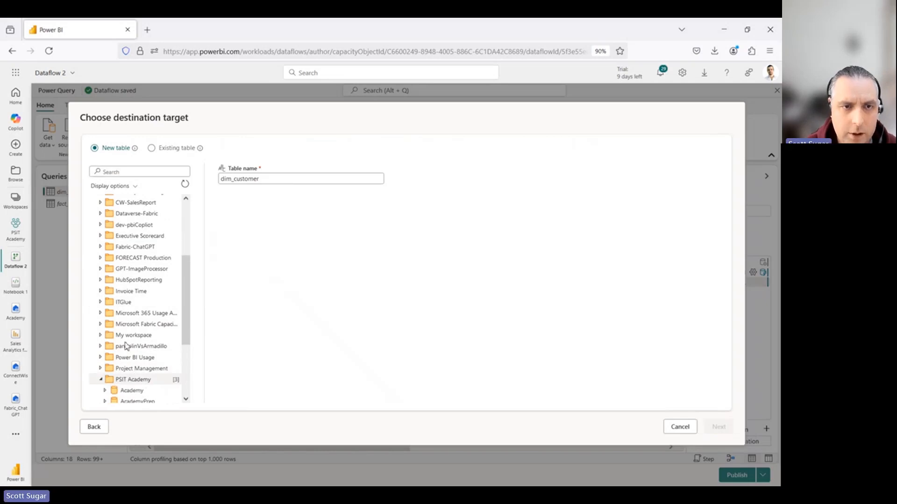
scroll(135, 348, "down", 1)
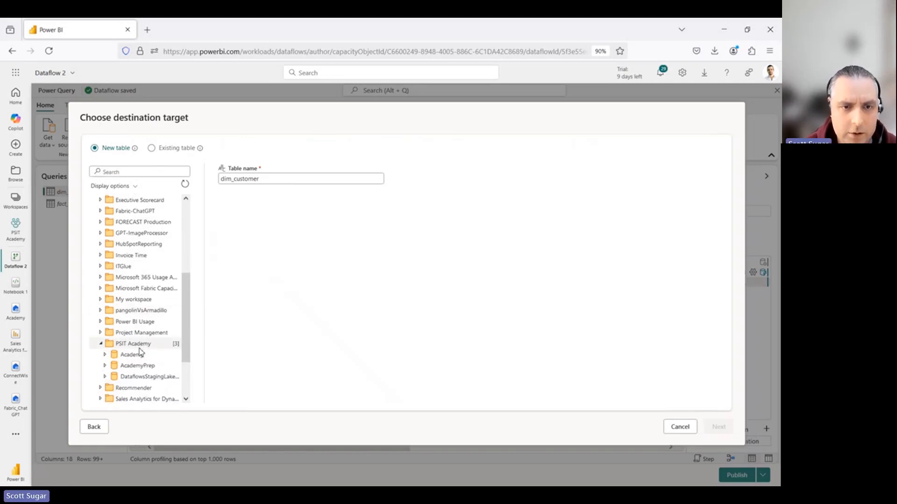
left_click(133, 356)
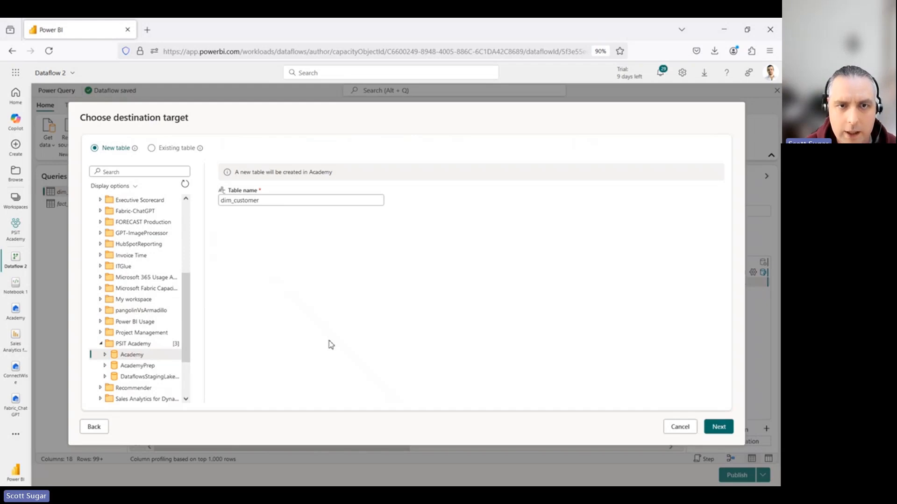
left_click(726, 427)
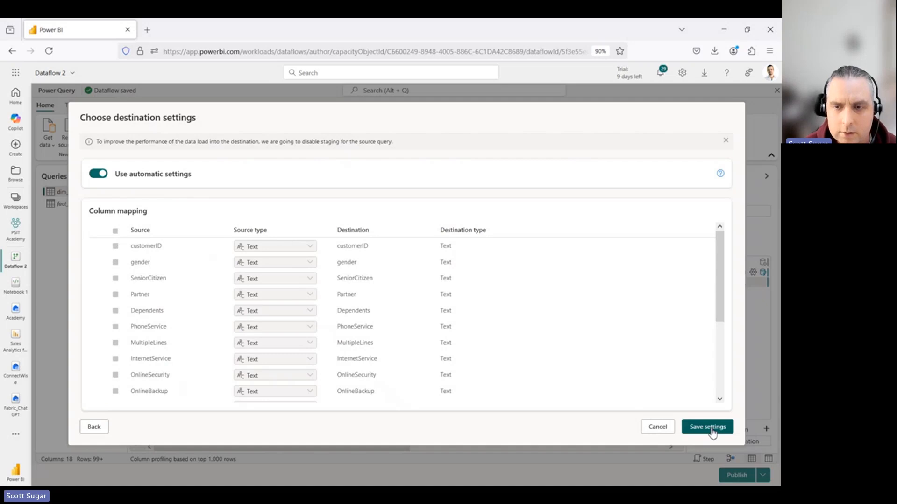
left_click(708, 427)
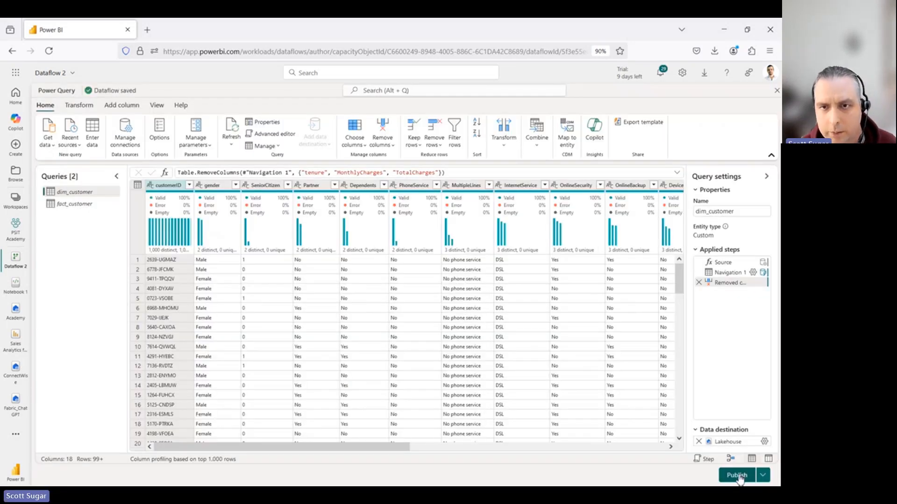
Step: Publish the dataflow with both customer queries and locate Dataflow 2 in the PSIT Academy workspace list
left_click(738, 476)
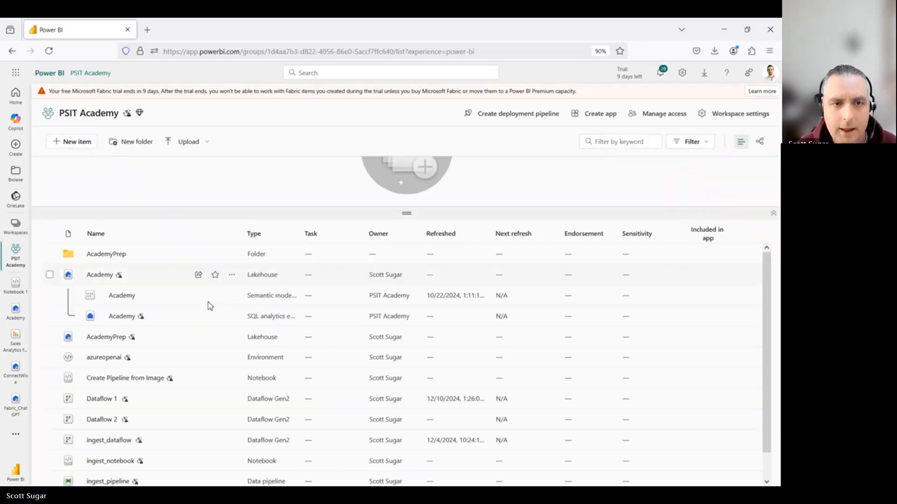
scroll(207, 312, "down", 1)
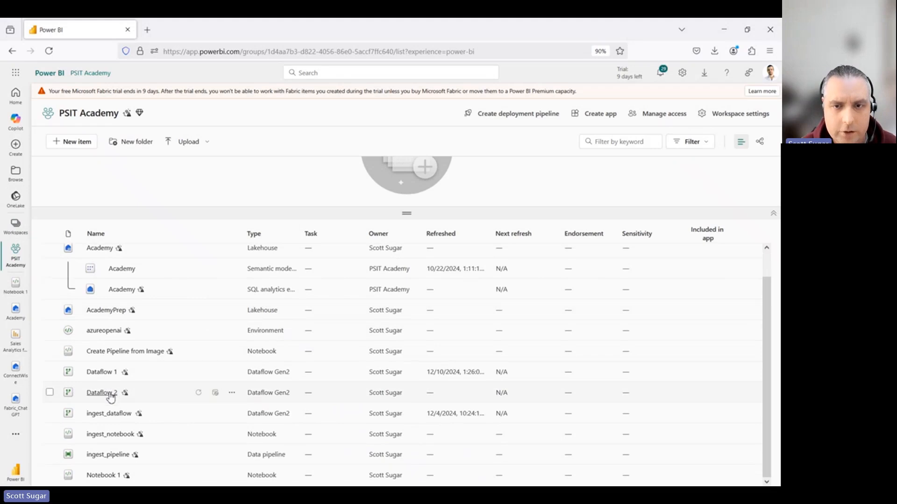